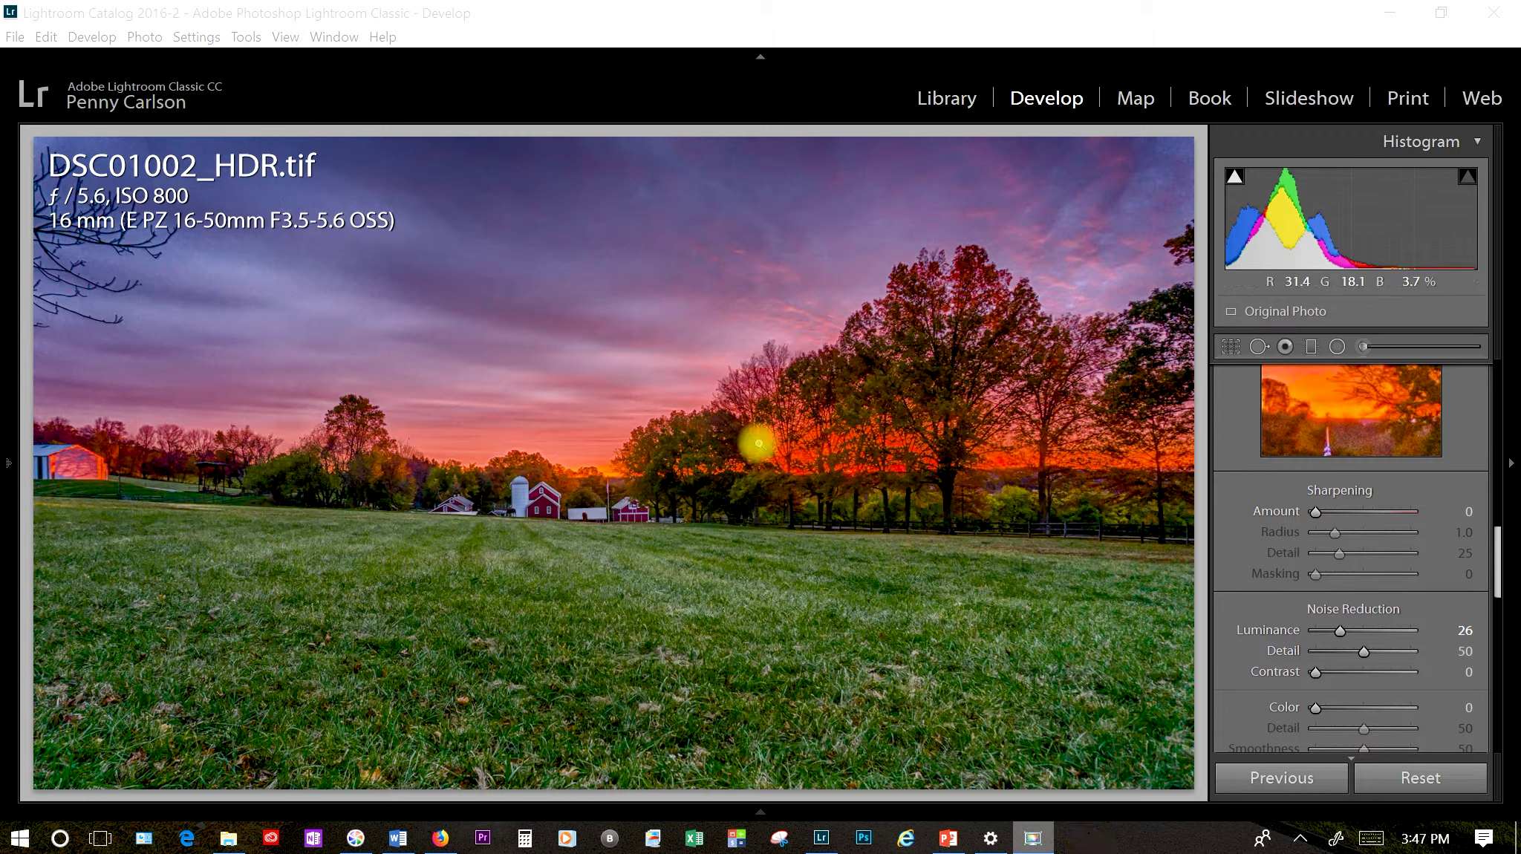
- Send the HDR farm-sunset photo from Lightroom to Photoshop CC 2018 via Edit In
{"action": "right_click", "coordinate": [757, 443]}
{"action": "mouse_move", "coordinate": [822, 436]}
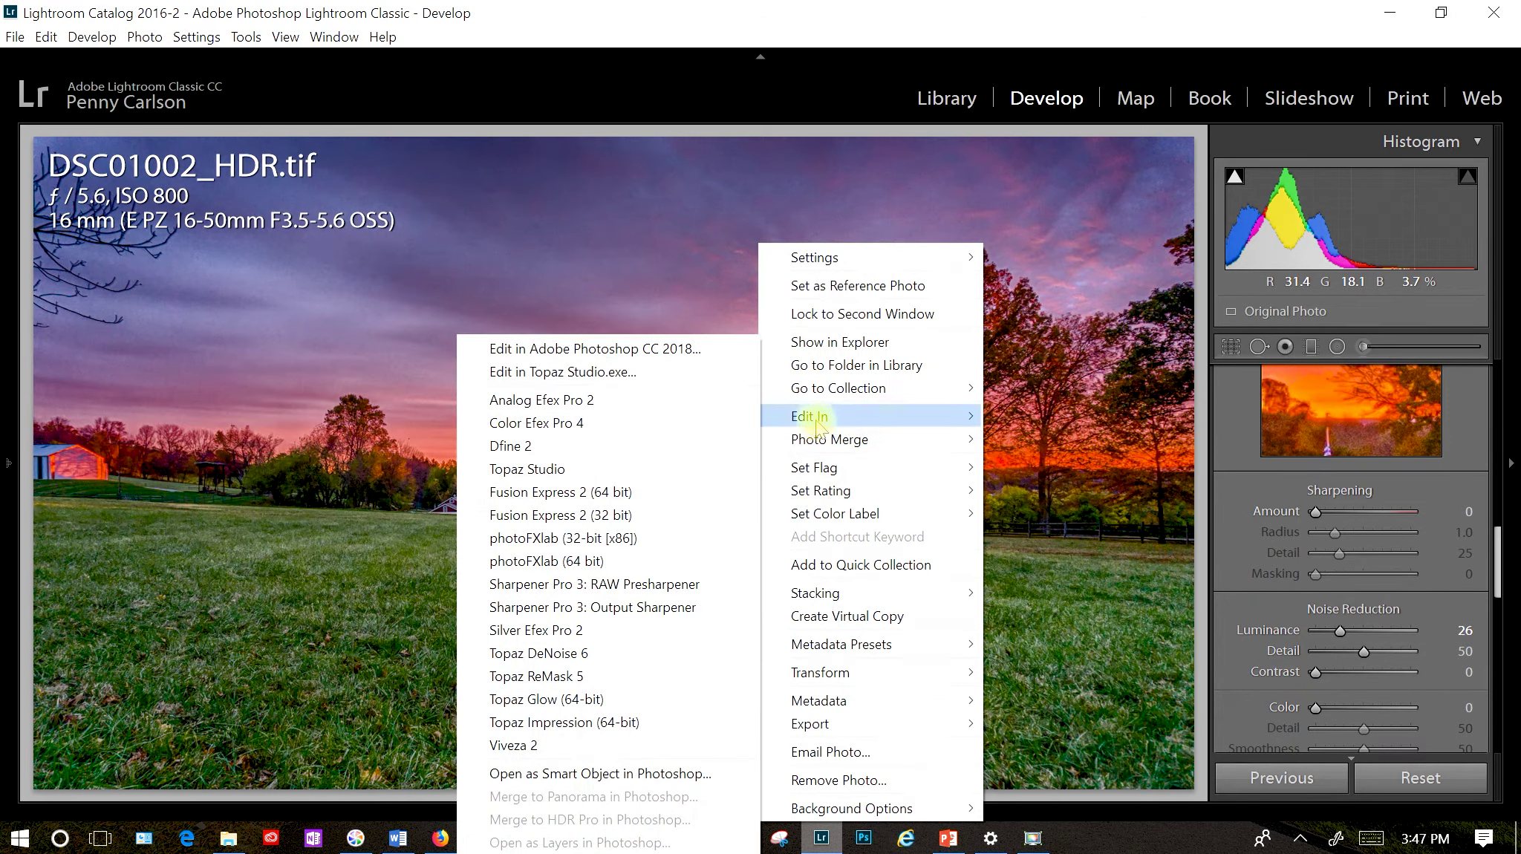
{"action": "left_click", "coordinate": [677, 348]}
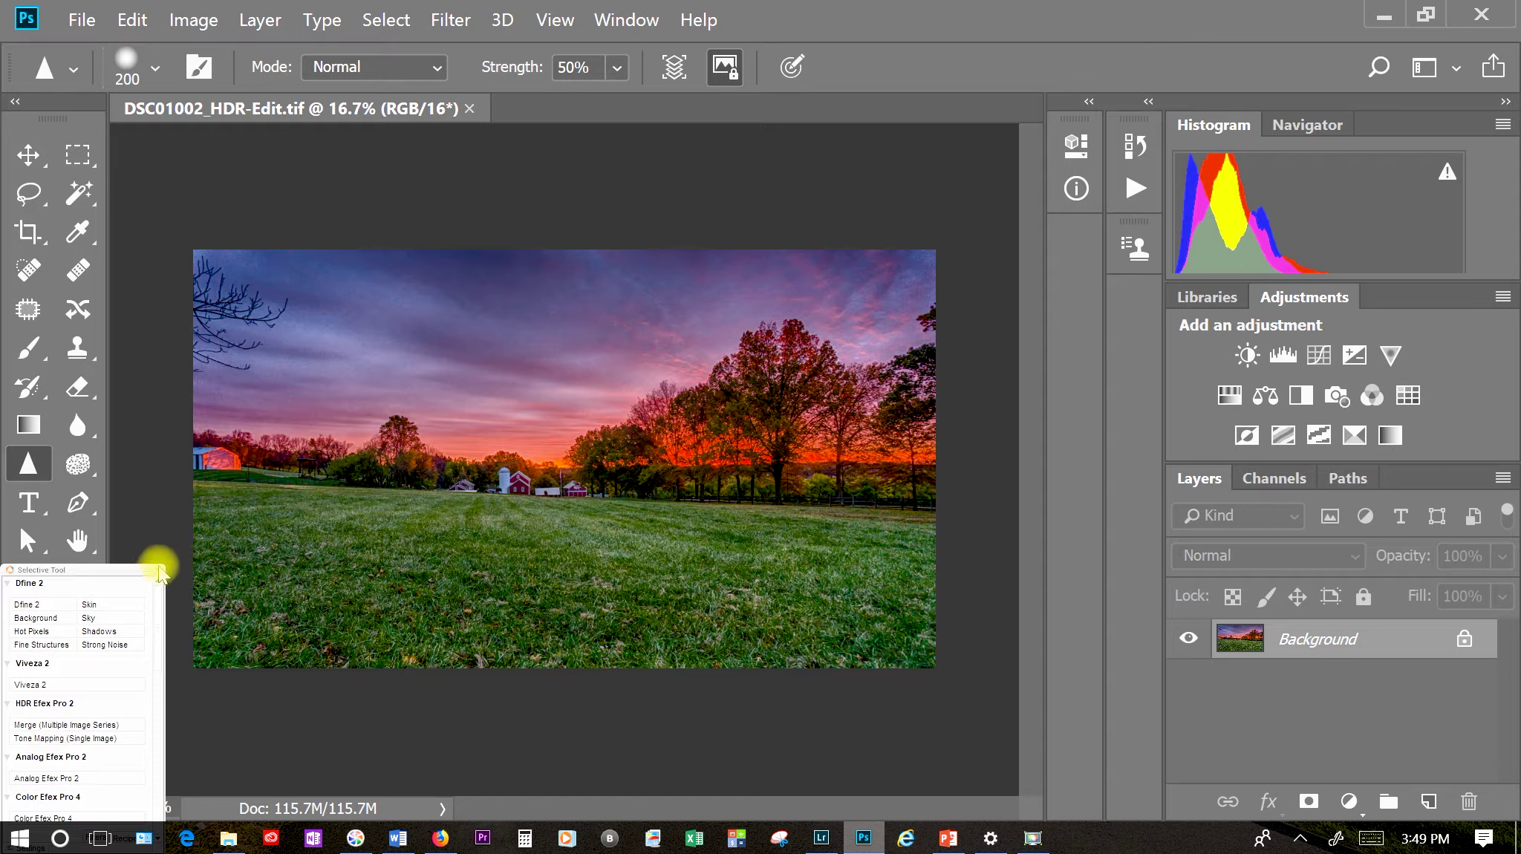
- Close the floating Nik Selective Tool panel over DSC01002_HDR-Edit.tif
{"action": "left_click", "coordinate": [158, 569]}
{"action": "left_click", "coordinate": [158, 570]}
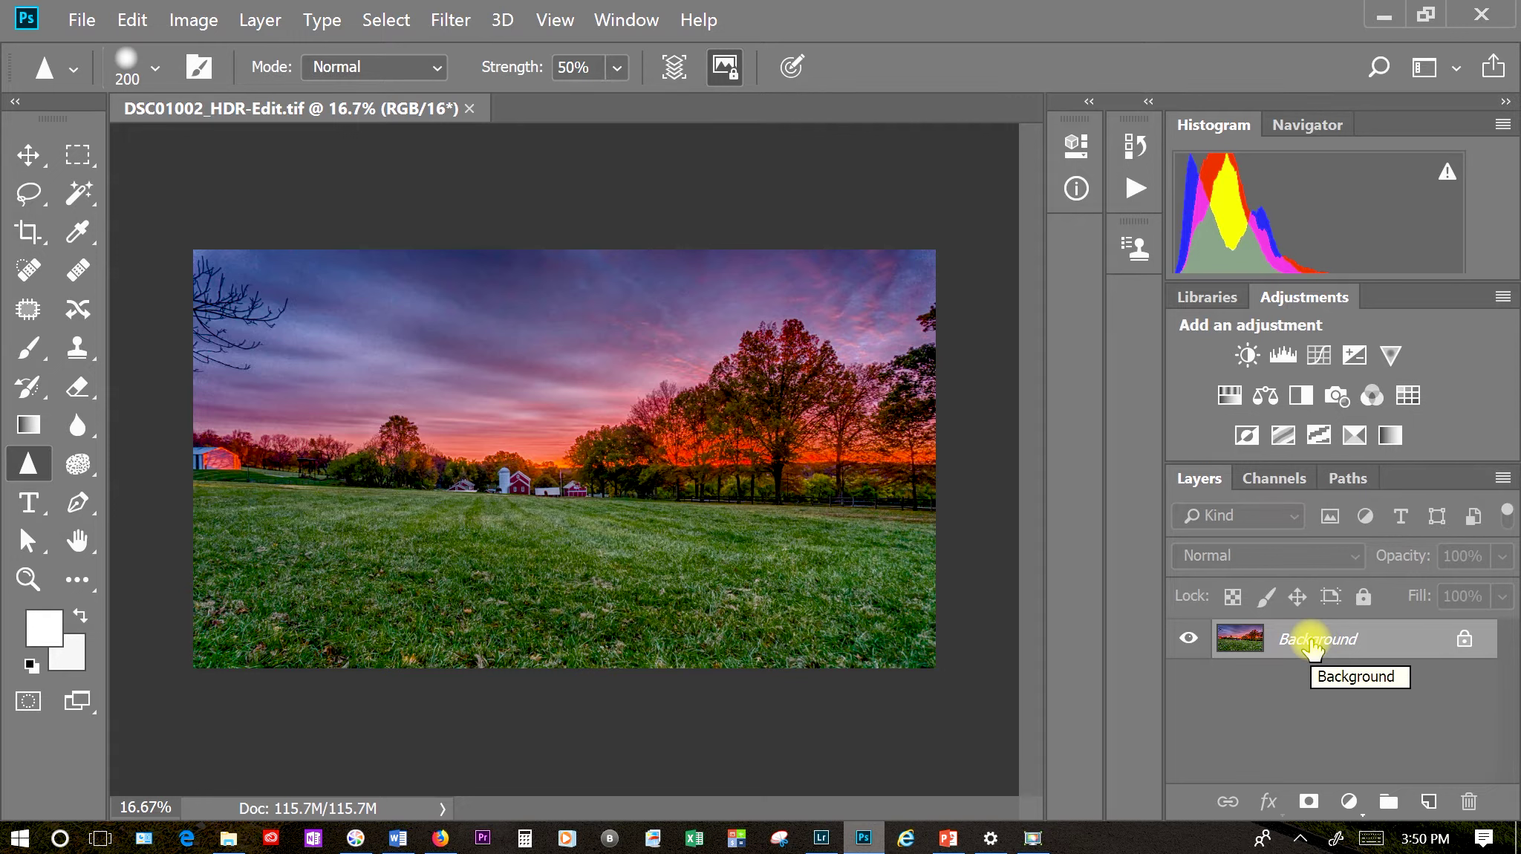
- Duplicate the Background layer as a new layer named 'Increase Saturation'
{"action": "right_click", "coordinate": [1313, 644]}
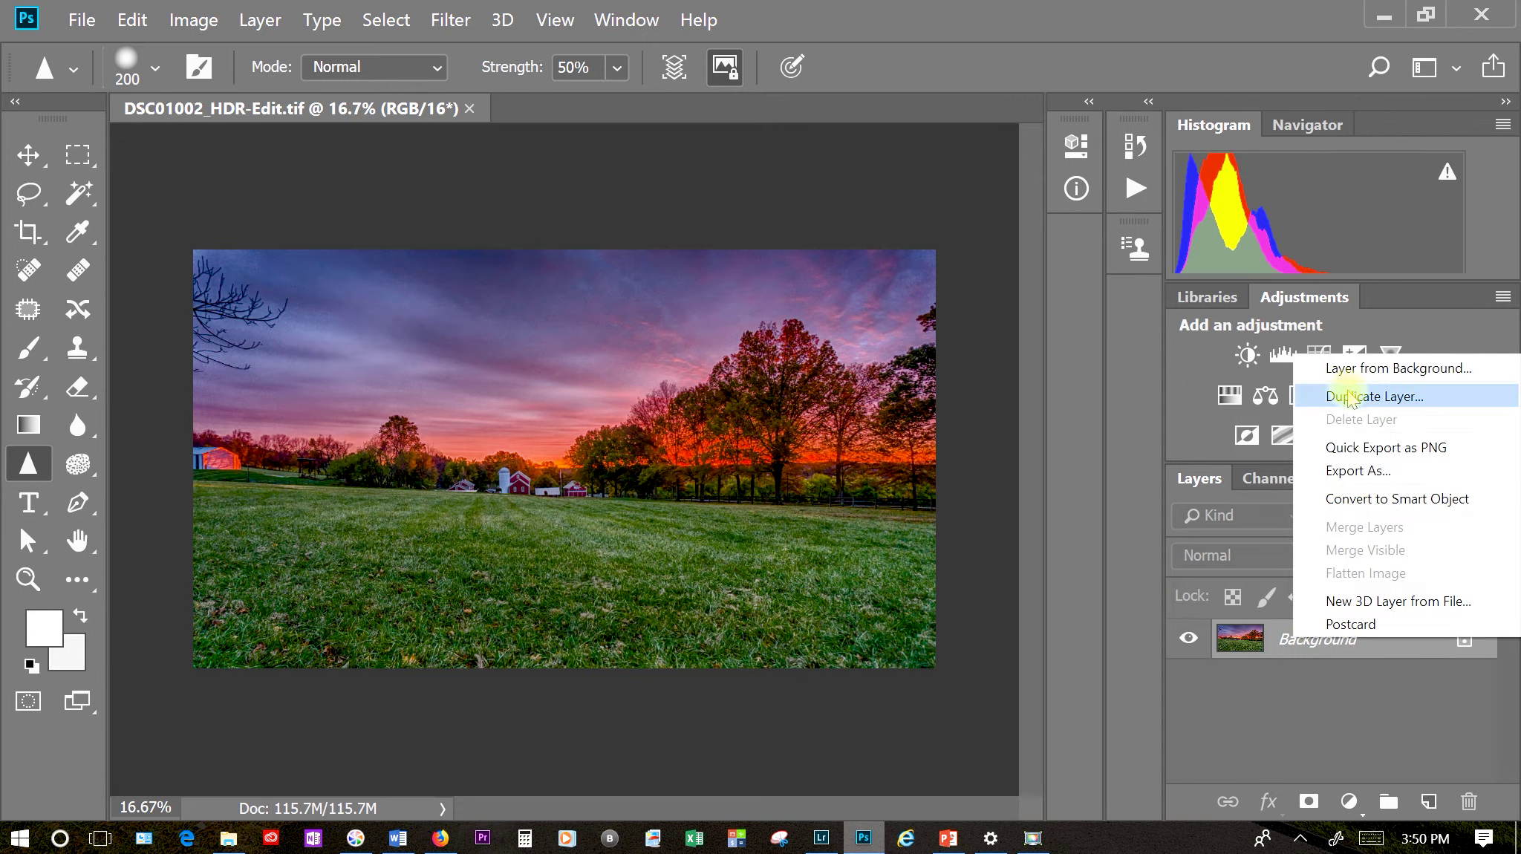
{"action": "left_click", "coordinate": [1348, 398]}
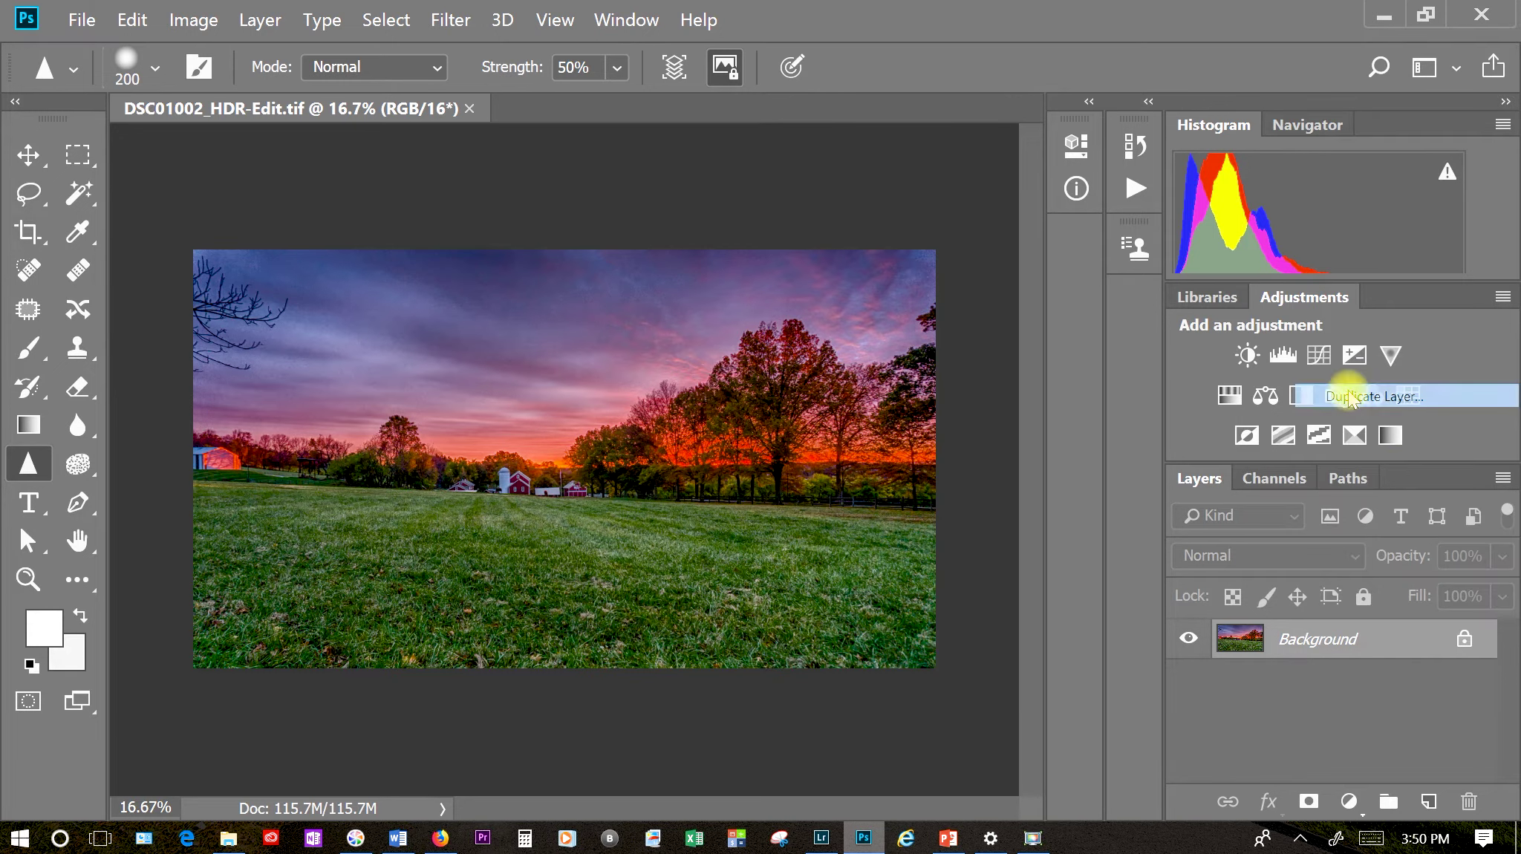
{"action": "key", "text": "BackSpace"}
{"action": "type", "text": "Inc"}
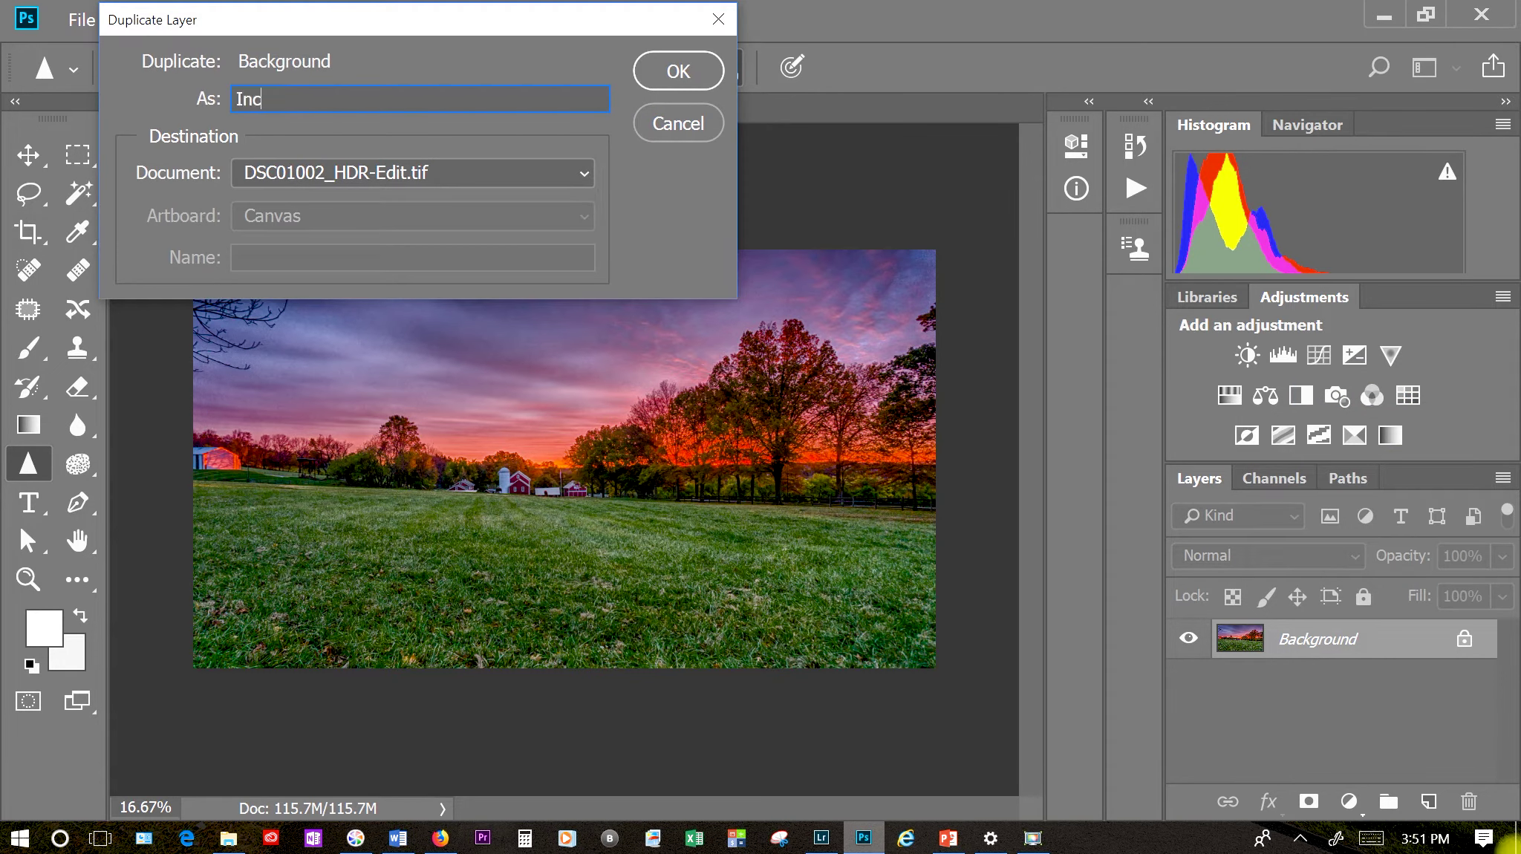
{"action": "type", "text": "rease Saturation"}
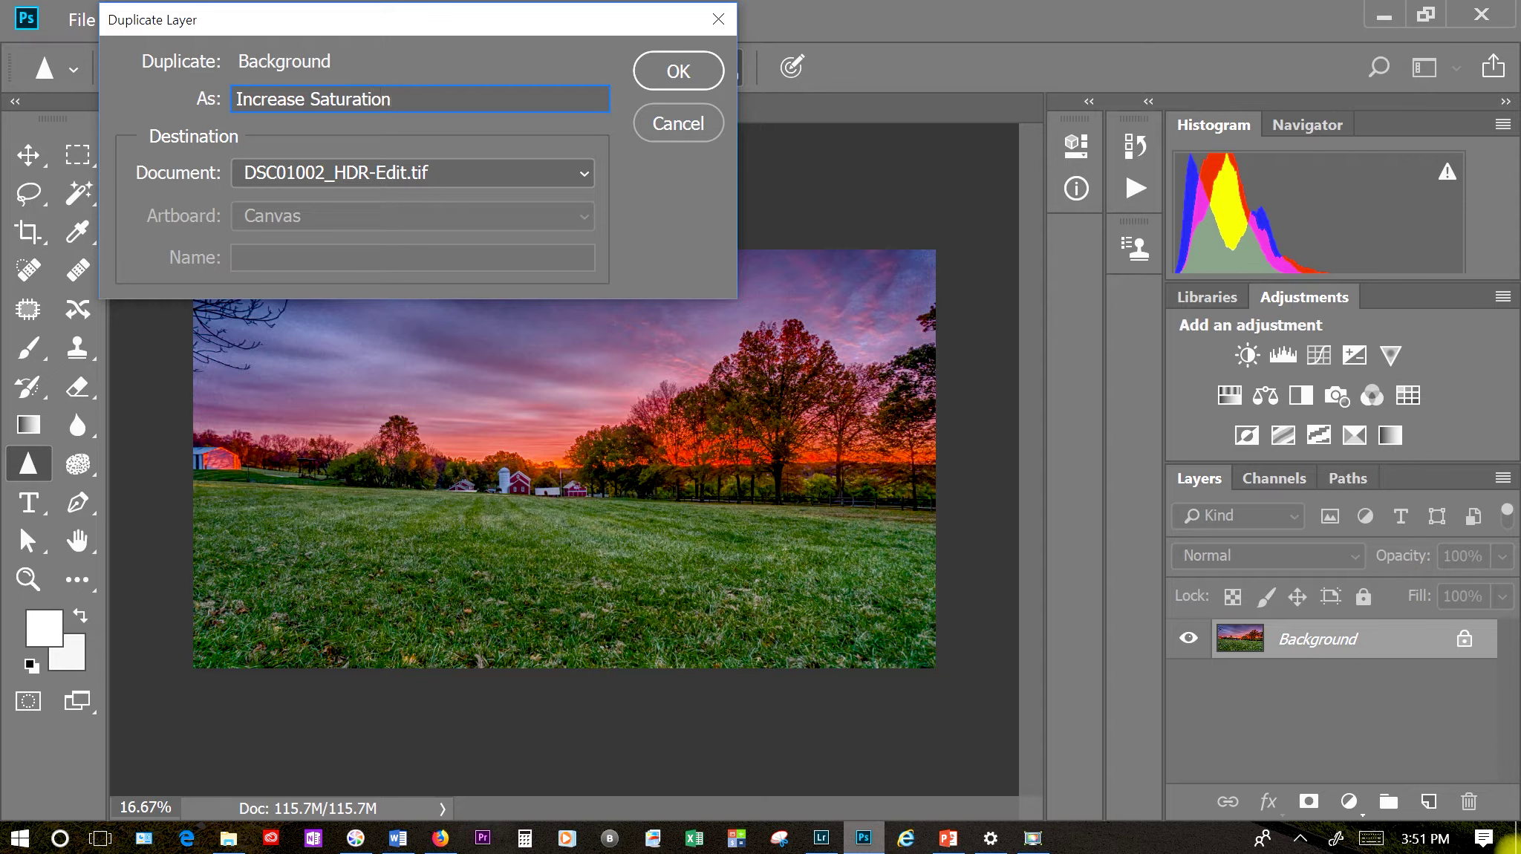
{"action": "left_click", "coordinate": [674, 83]}
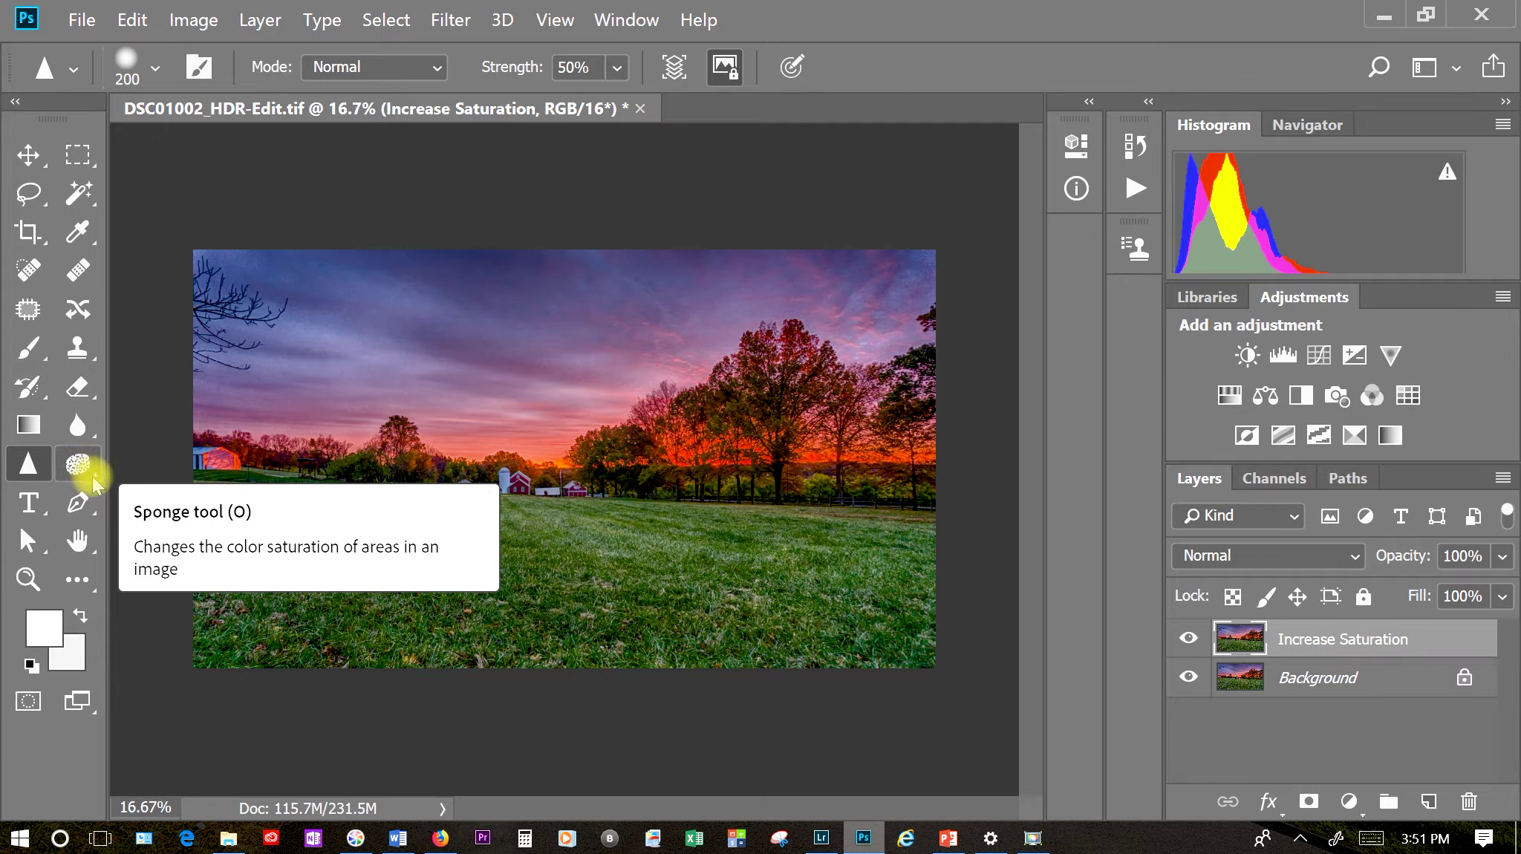
- Select the Sponge Tool and zoom in to 50% on the barns
{"action": "left_click", "coordinate": [92, 479]}
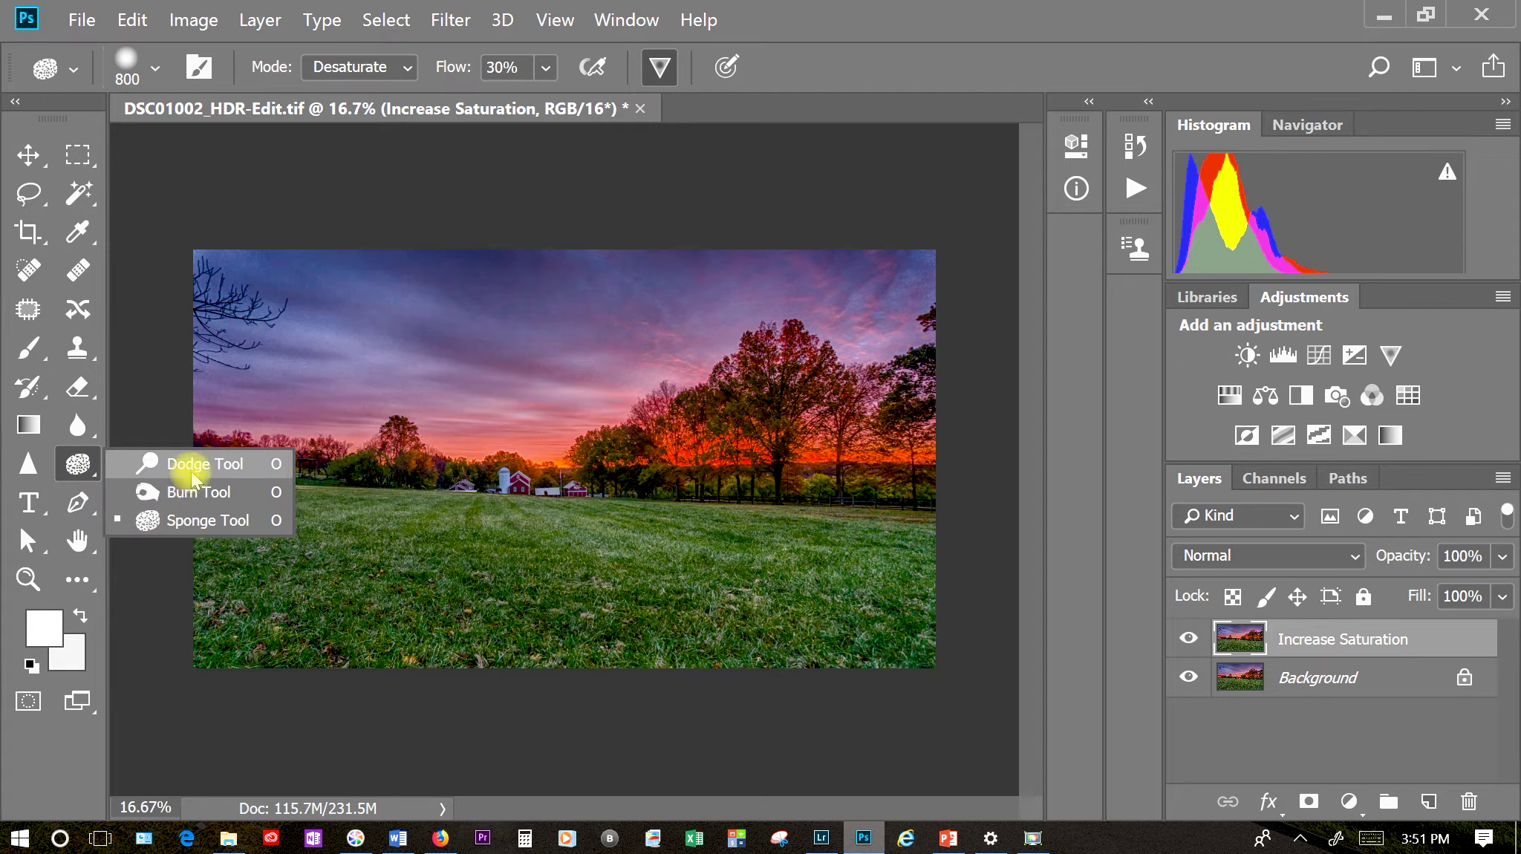
{"action": "left_click", "coordinate": [192, 524]}
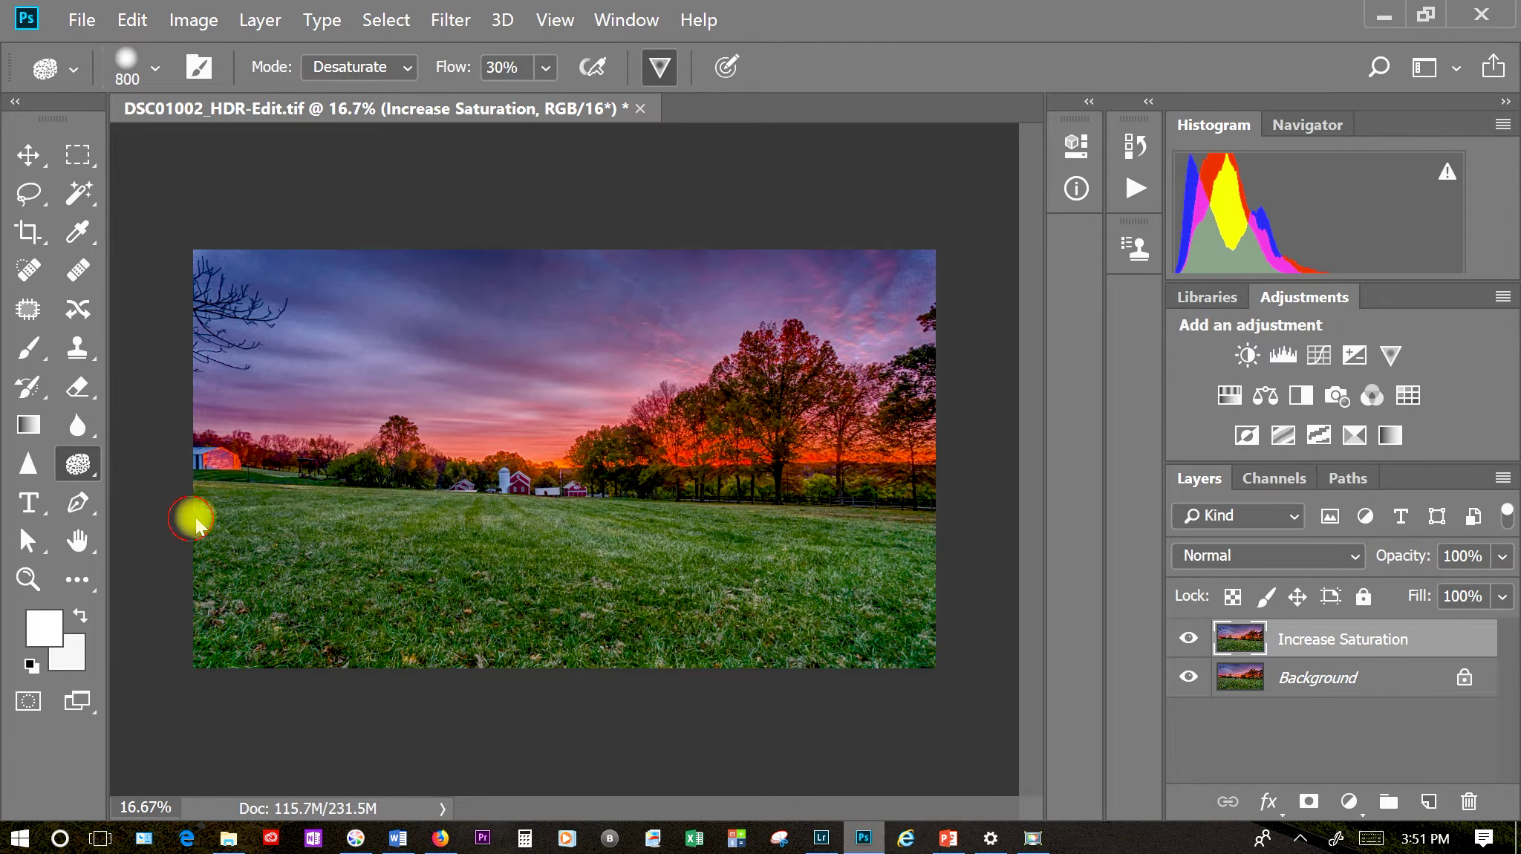
{"action": "key", "text": "ctrl+plus"}
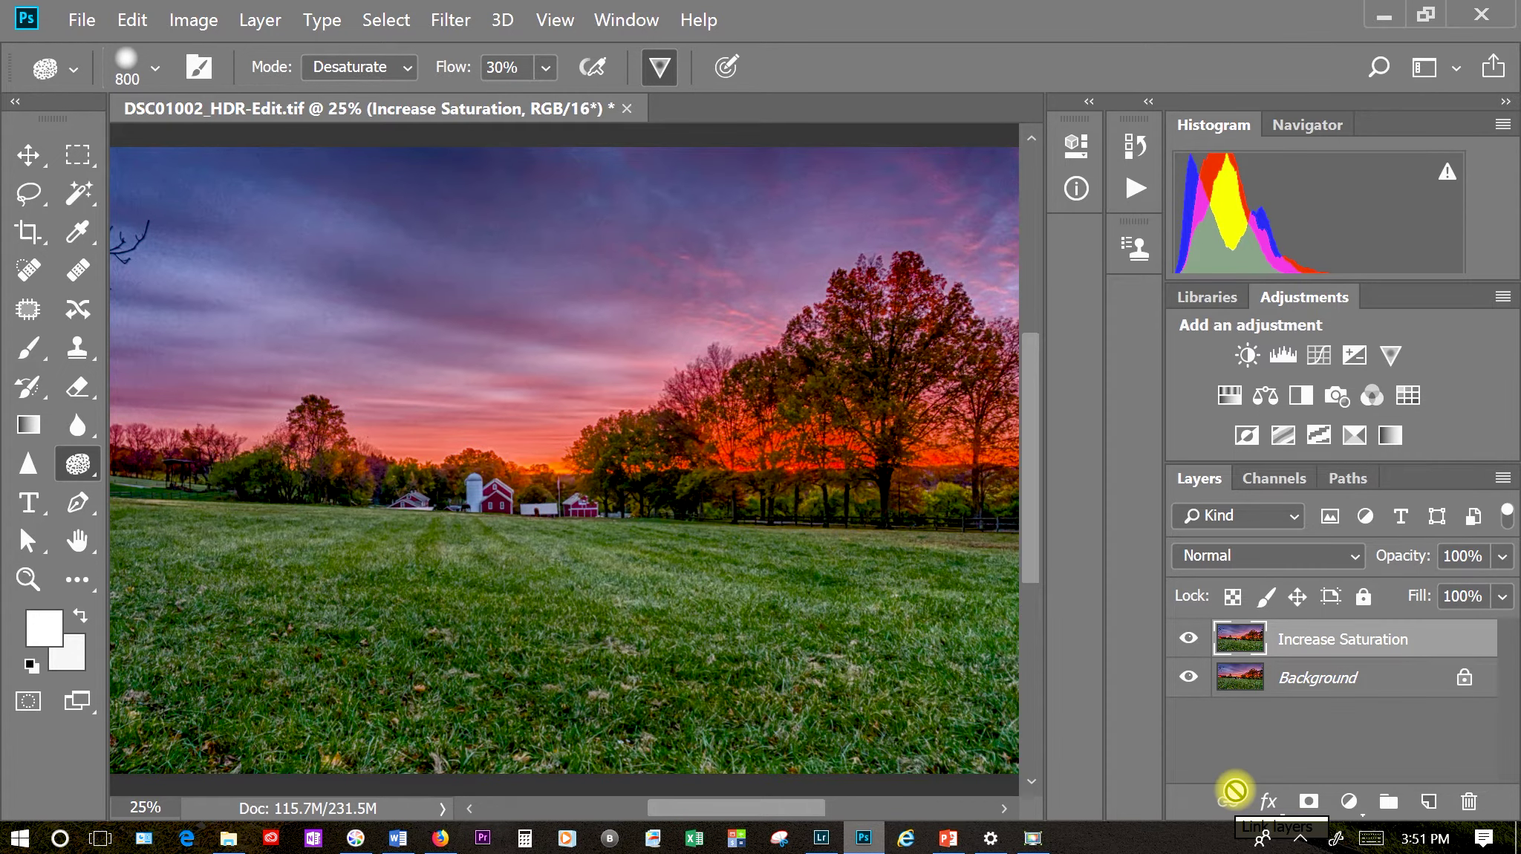
{"action": "key", "text": "ctrl+plus"}
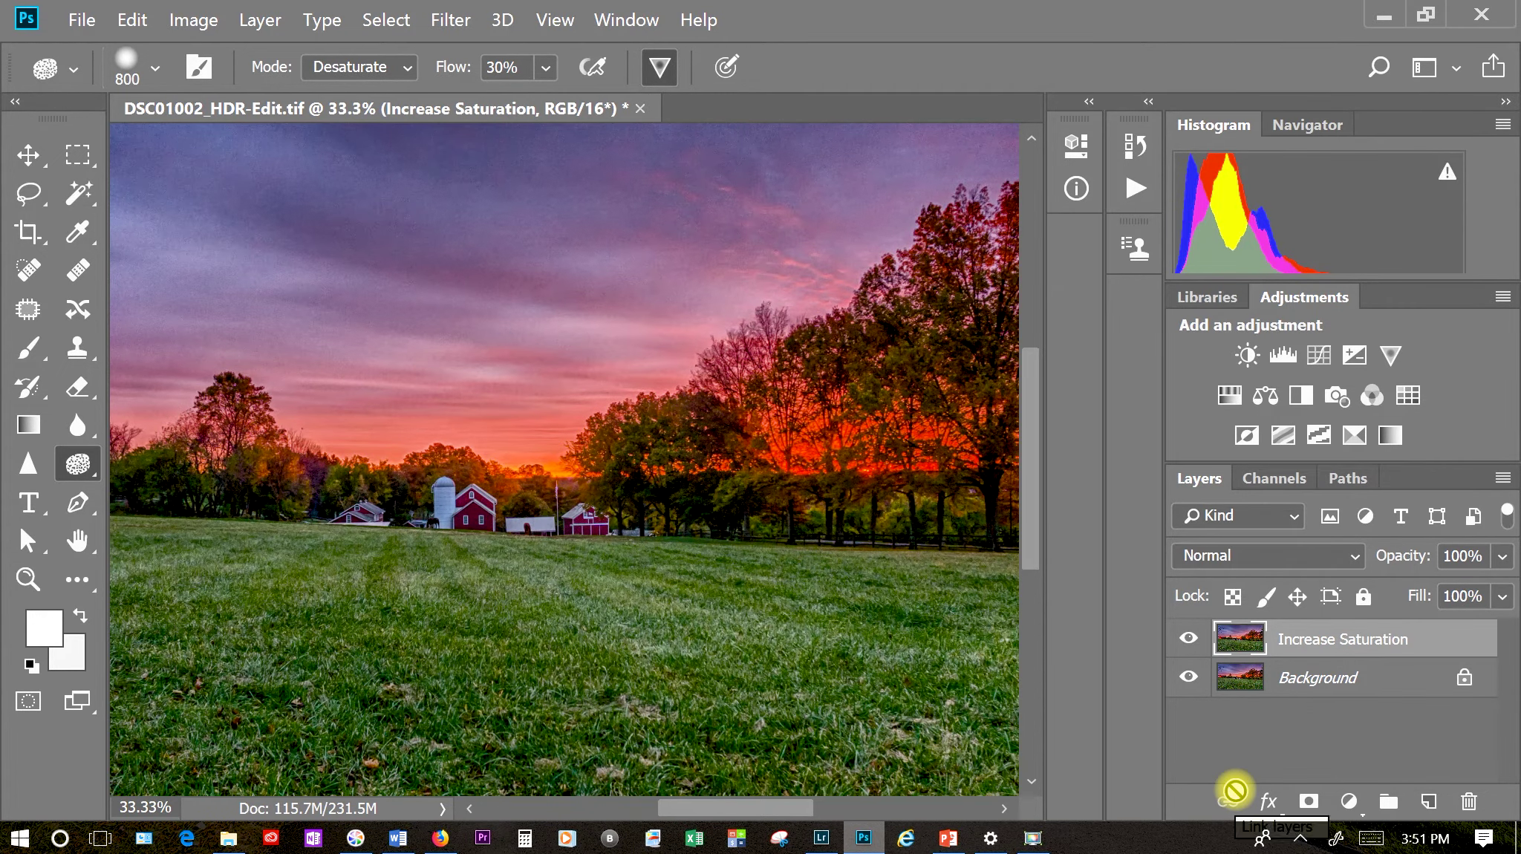
{"action": "key", "text": "ctrl+plus"}
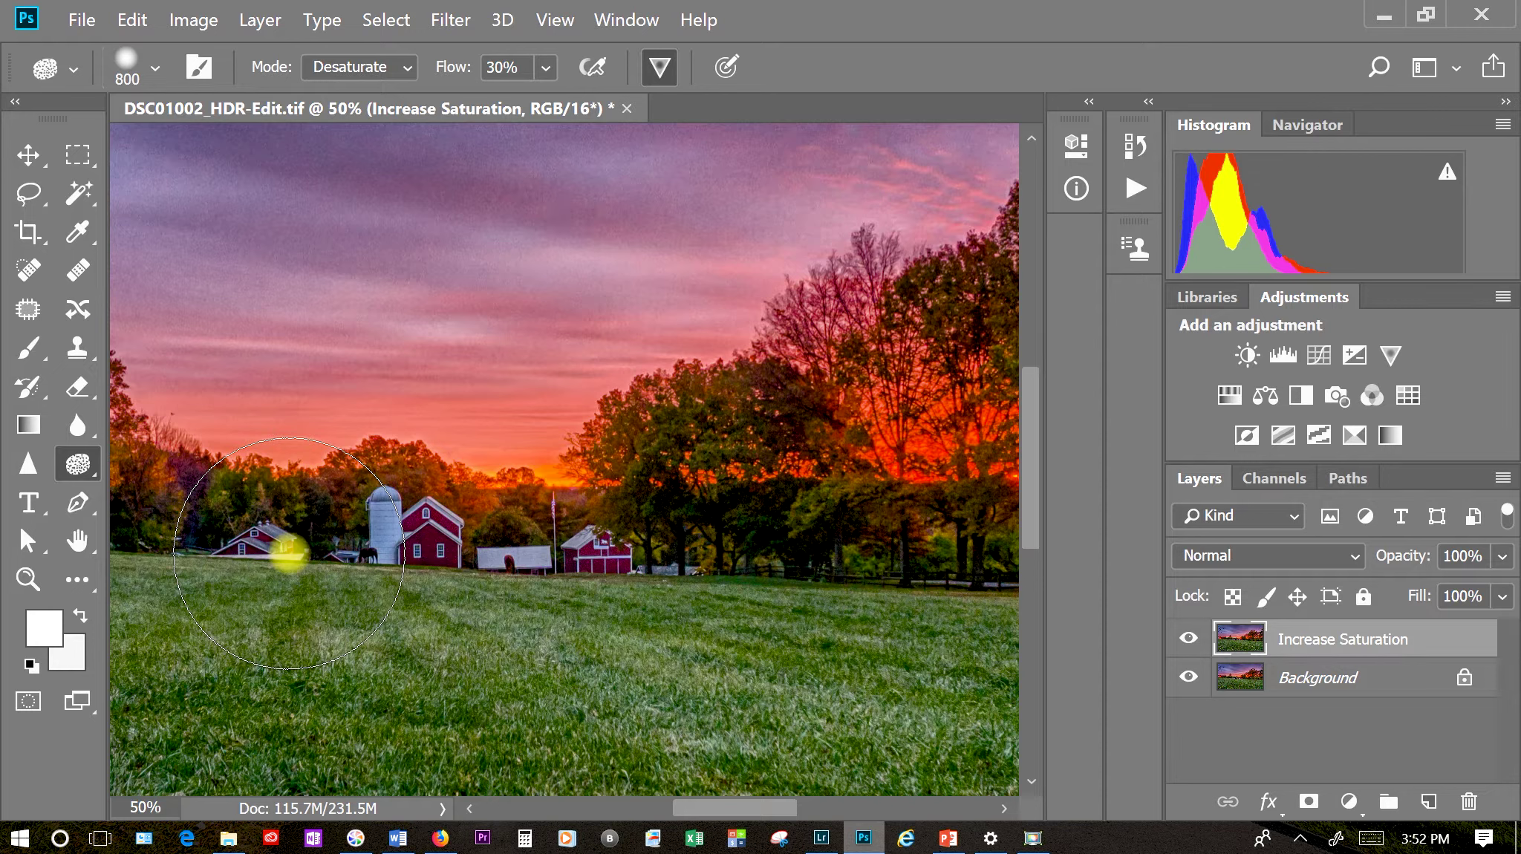
- Resize the 0%-hardness sponge brush from 800 px down to 250 px
{"action": "left_click", "coordinate": [154, 68]}
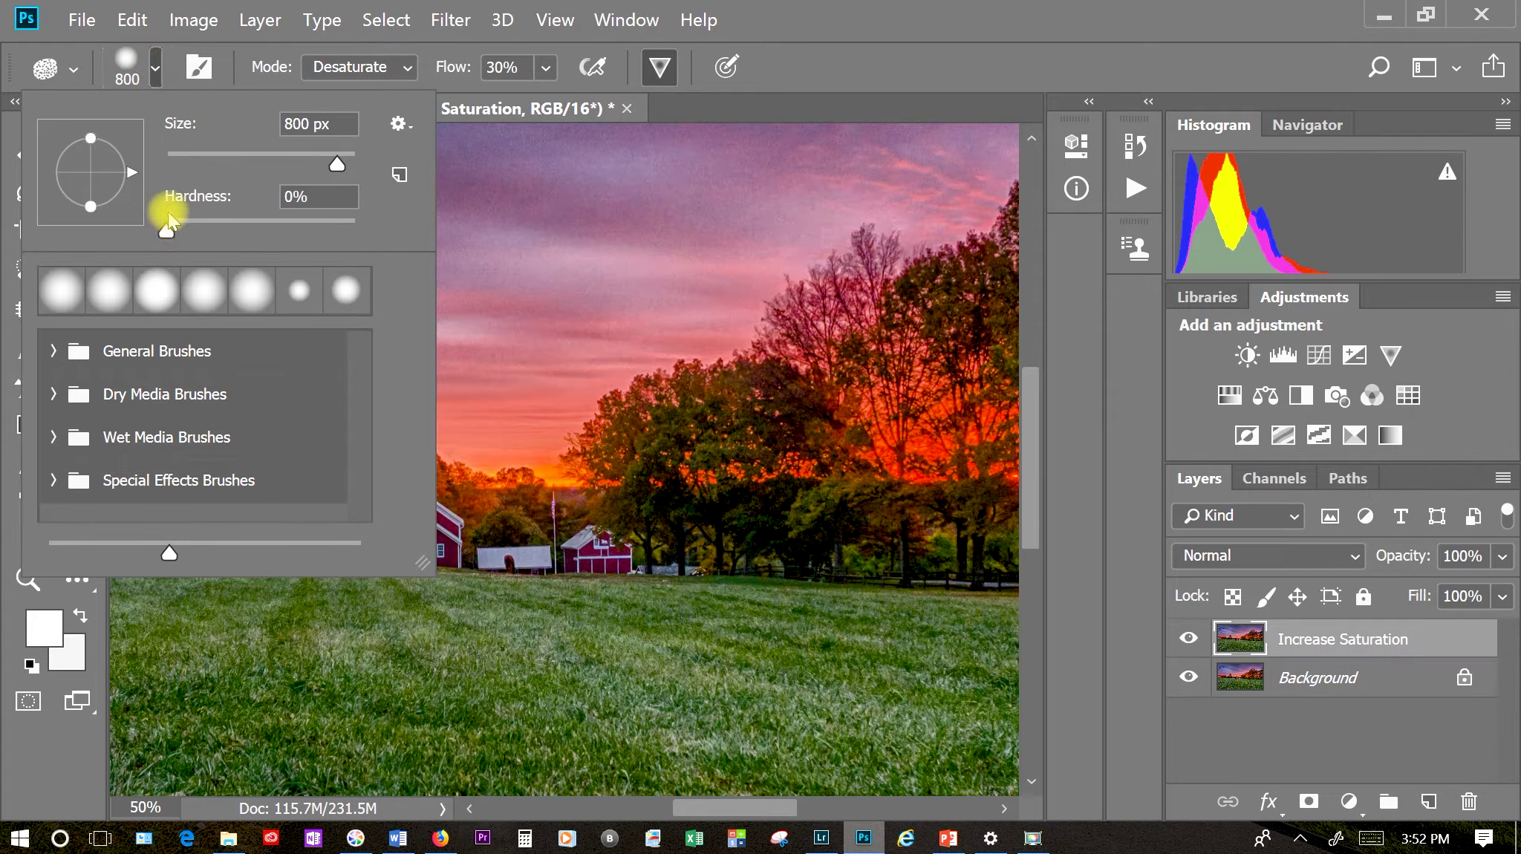
{"action": "left_click", "coordinate": [165, 234]}
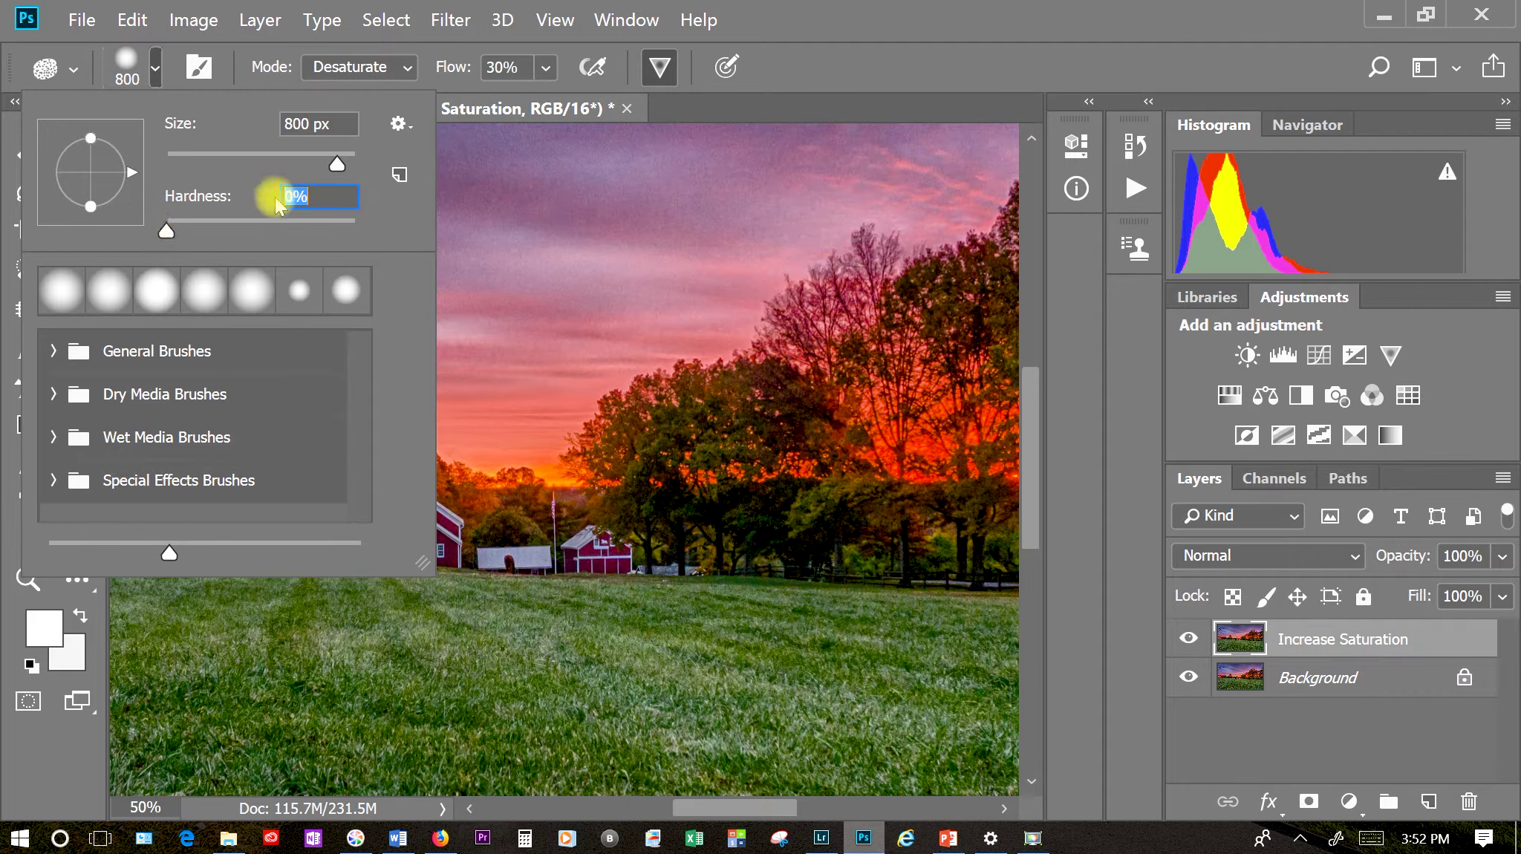
{"action": "left_click_drag", "start_coordinate": [336, 163], "coordinate": [325, 163]}
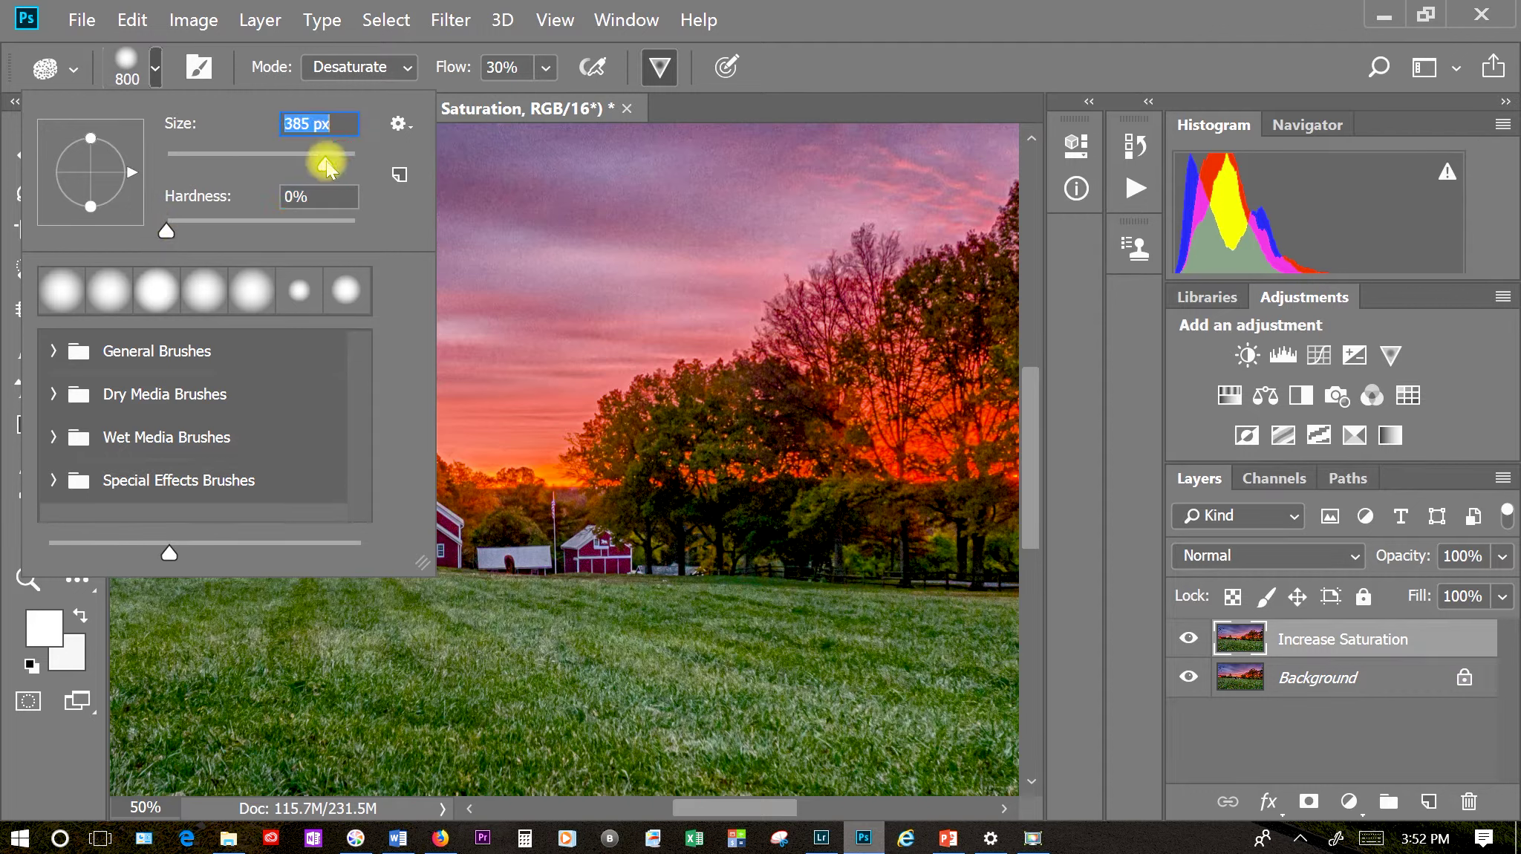
{"action": "left_click", "coordinate": [77, 71]}
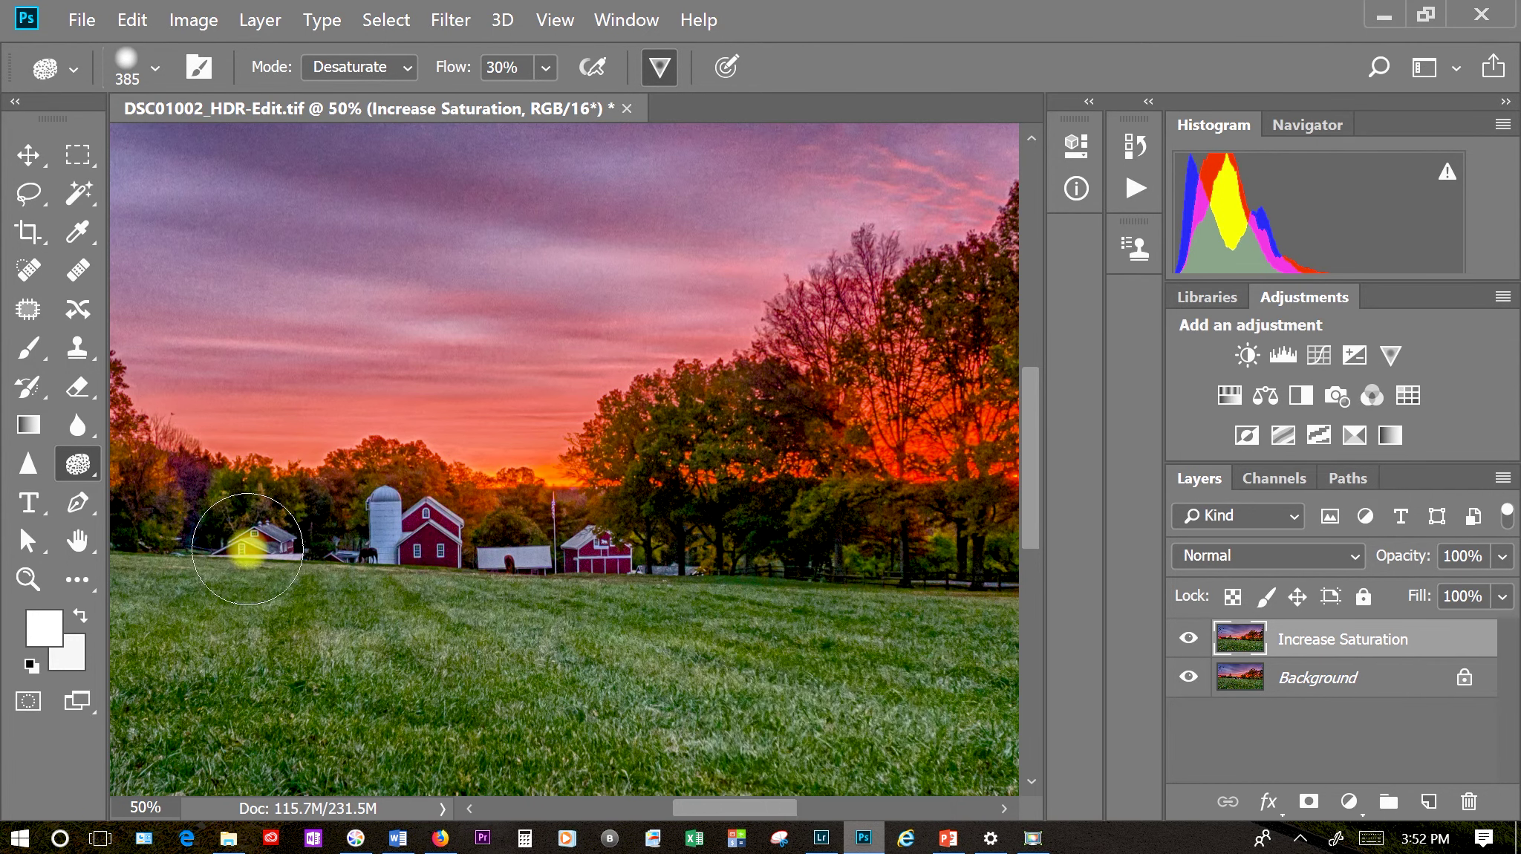
{"action": "key", "text": "bracketleft"}
{"action": "key", "text": "bracketleft"}
{"action": "key", "text": "bracketleft"}
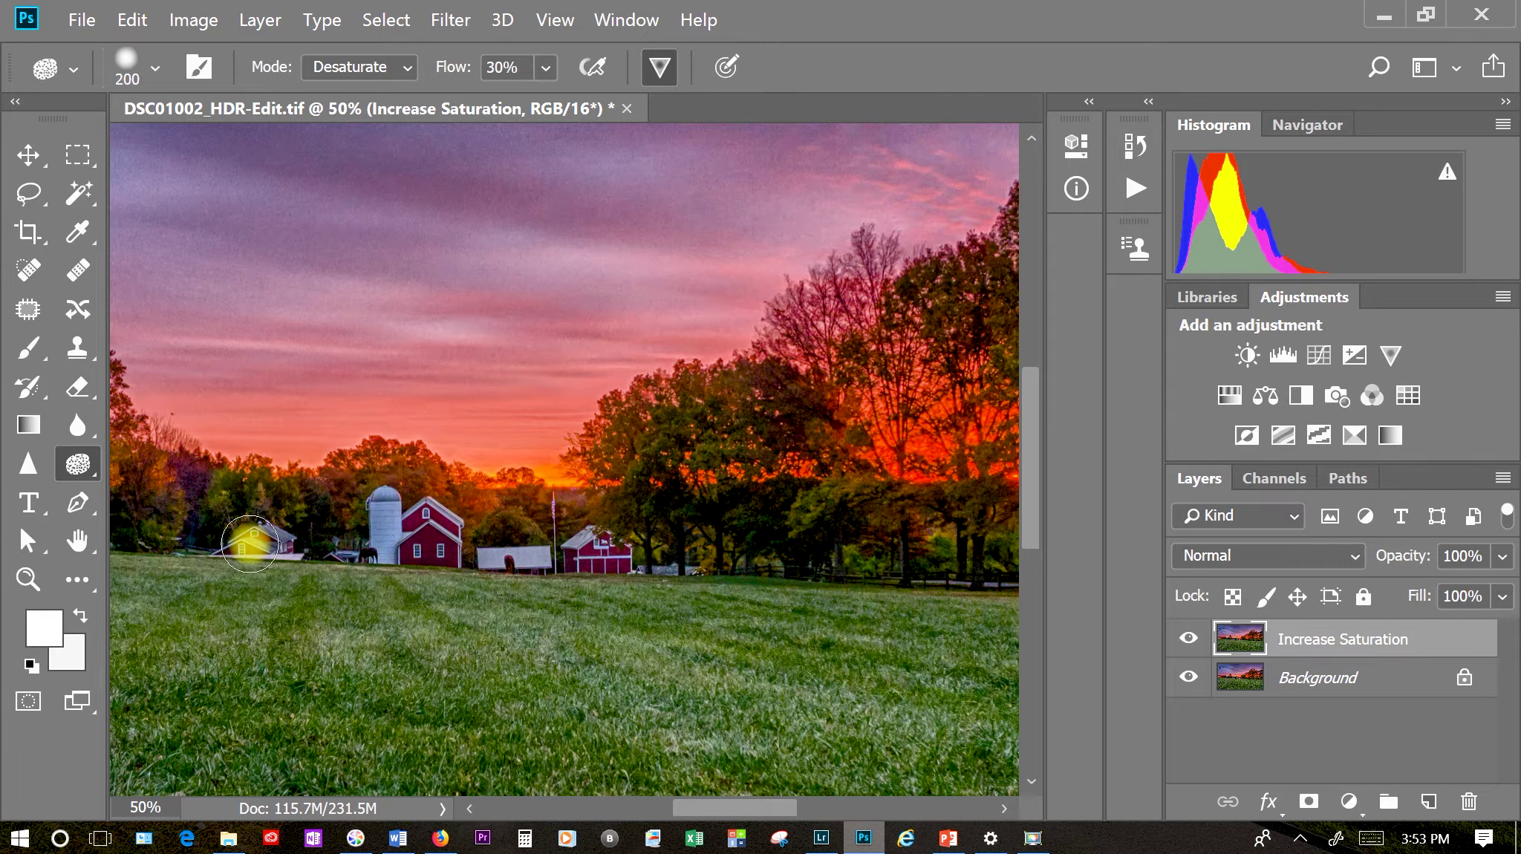
{"action": "key", "text": "bracketright"}
{"action": "key", "text": "bracketright"}
{"action": "key", "text": "bracketleft"}
{"action": "key", "text": "bracketleft"}
{"action": "key", "text": "bracketright"}
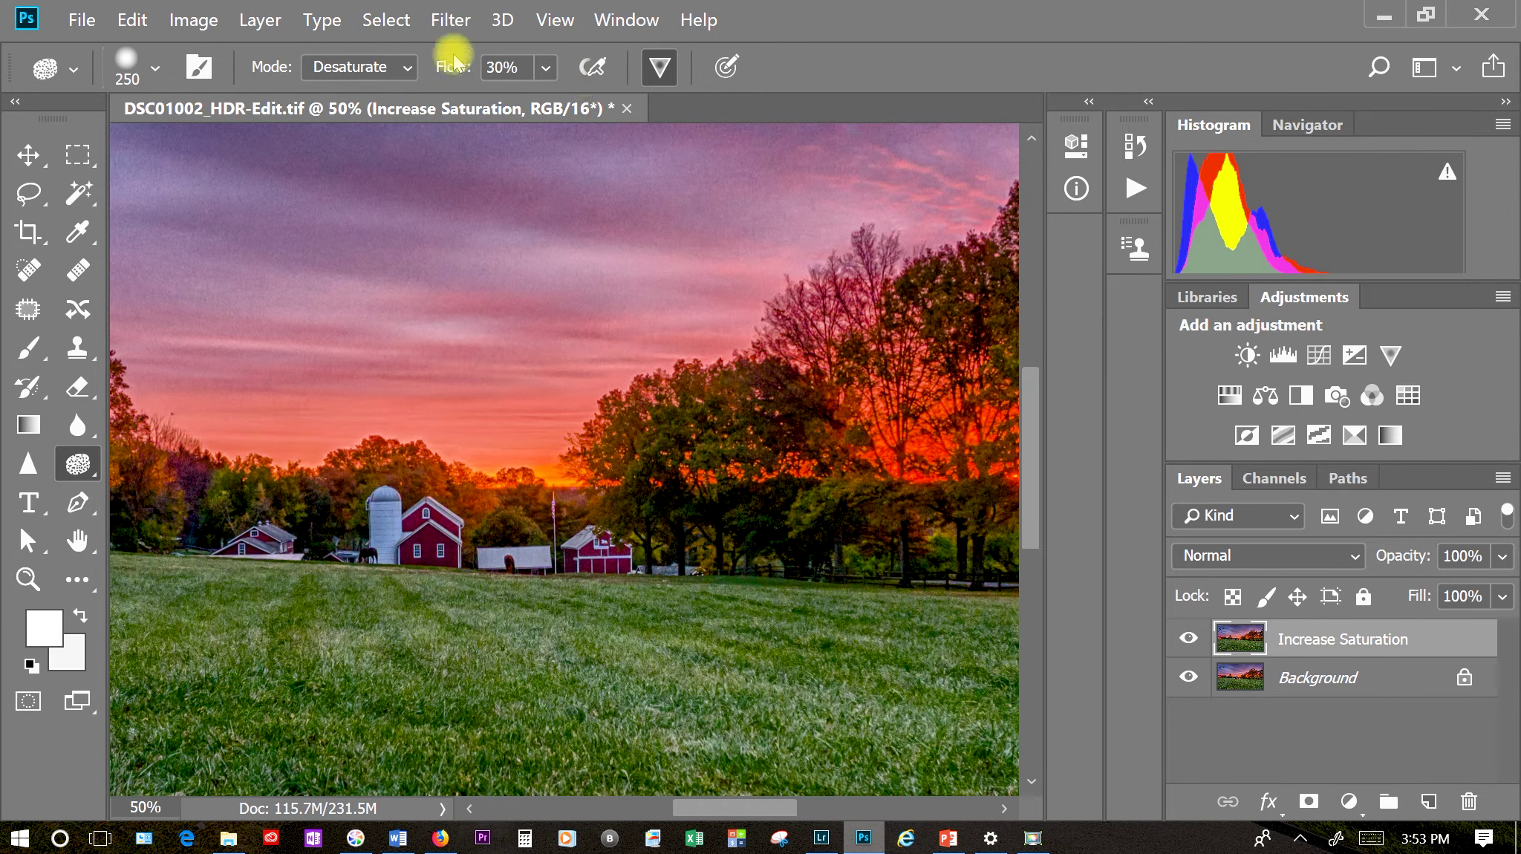
- Set the sponge Mode to Saturate, leaving Flow at 30%
{"action": "left_click", "coordinate": [391, 66]}
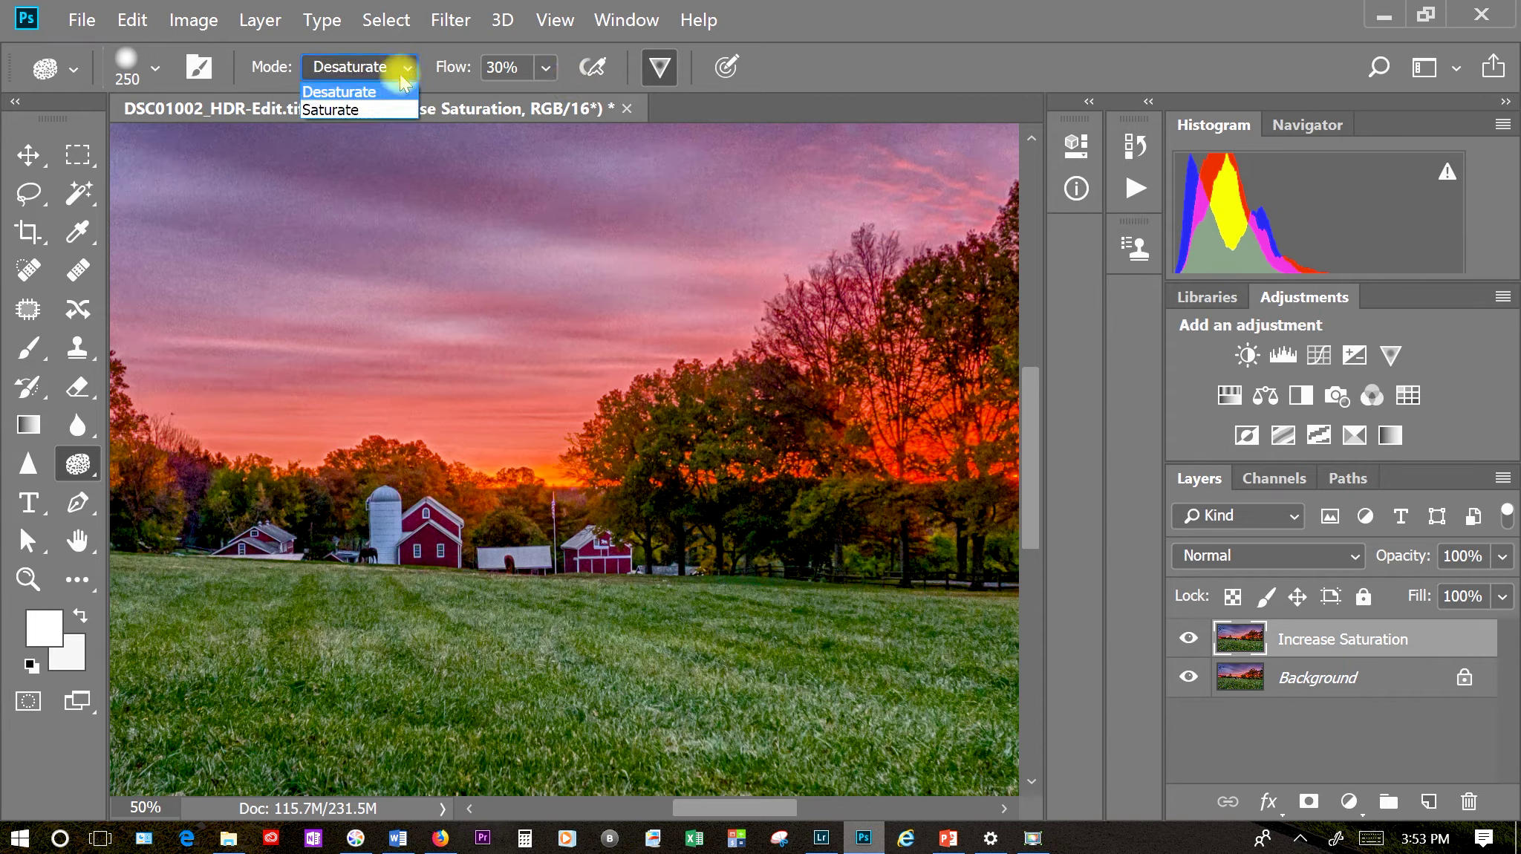
{"action": "left_click", "coordinate": [375, 110]}
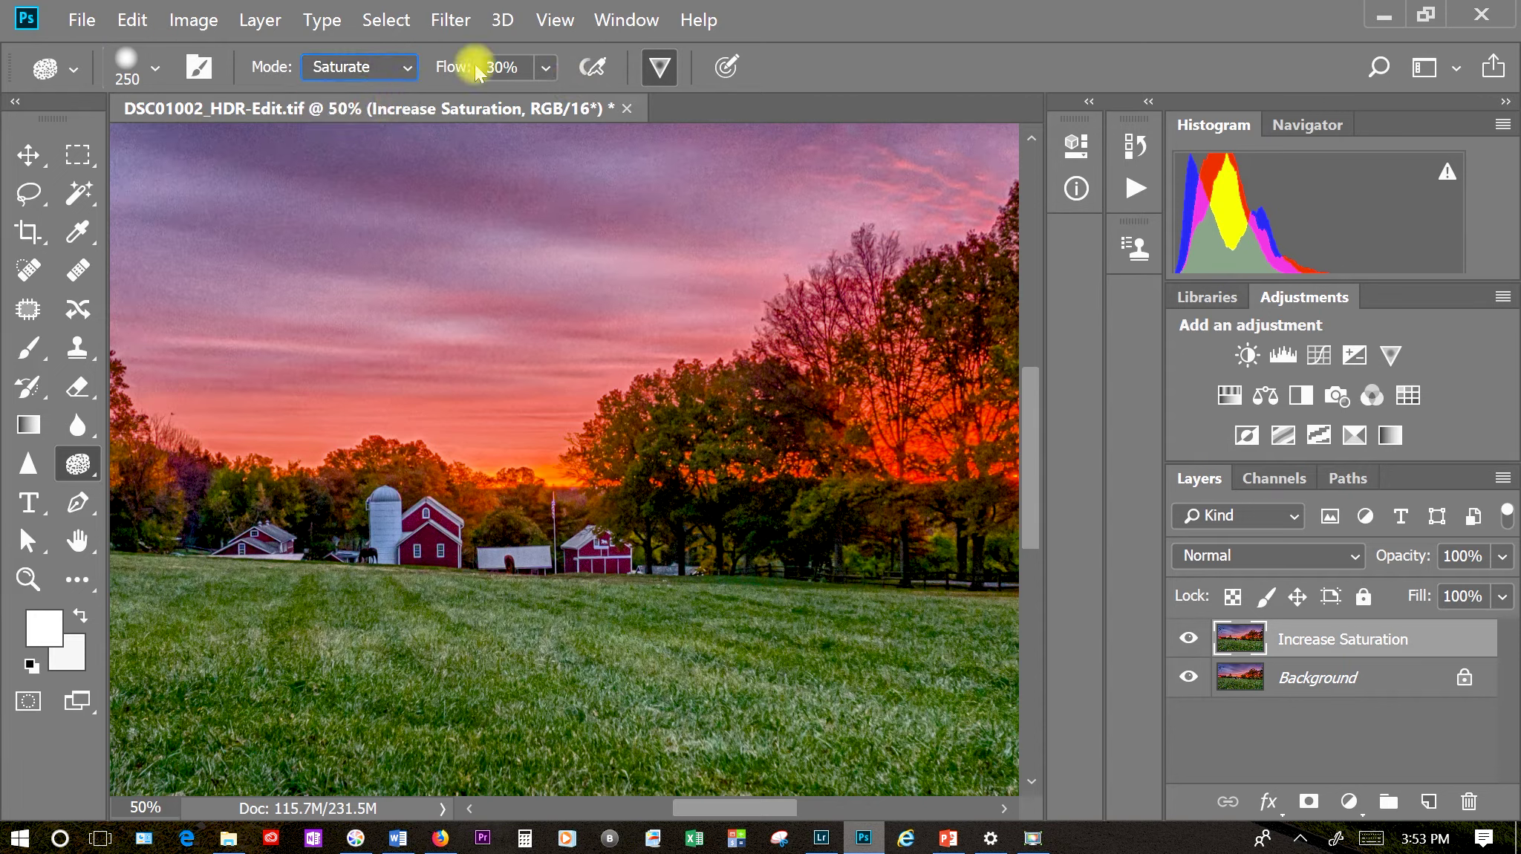
{"action": "left_click", "coordinate": [546, 67]}
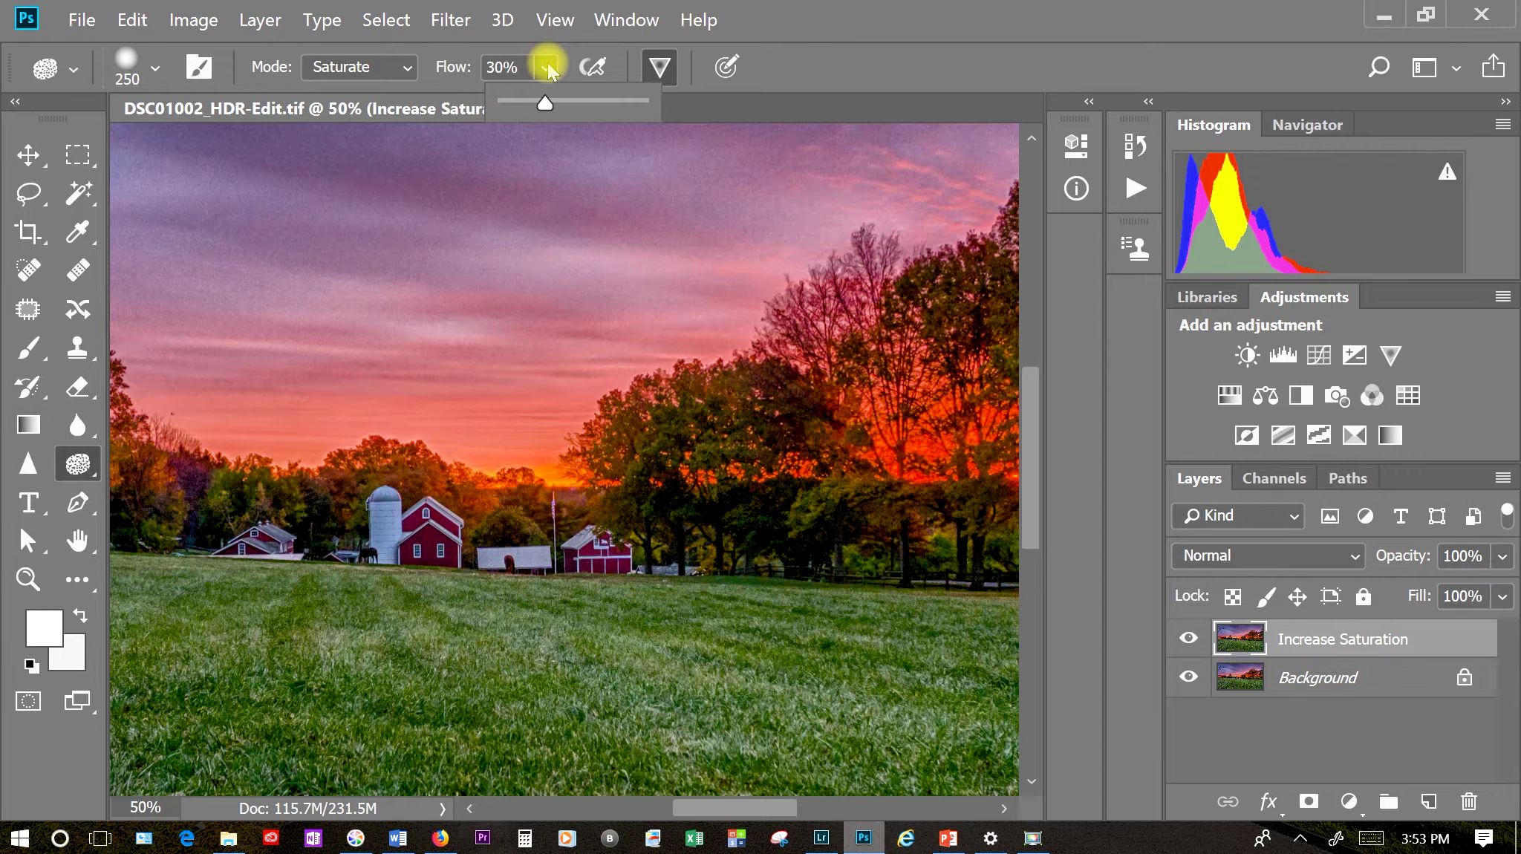
{"action": "left_click", "coordinate": [548, 61]}
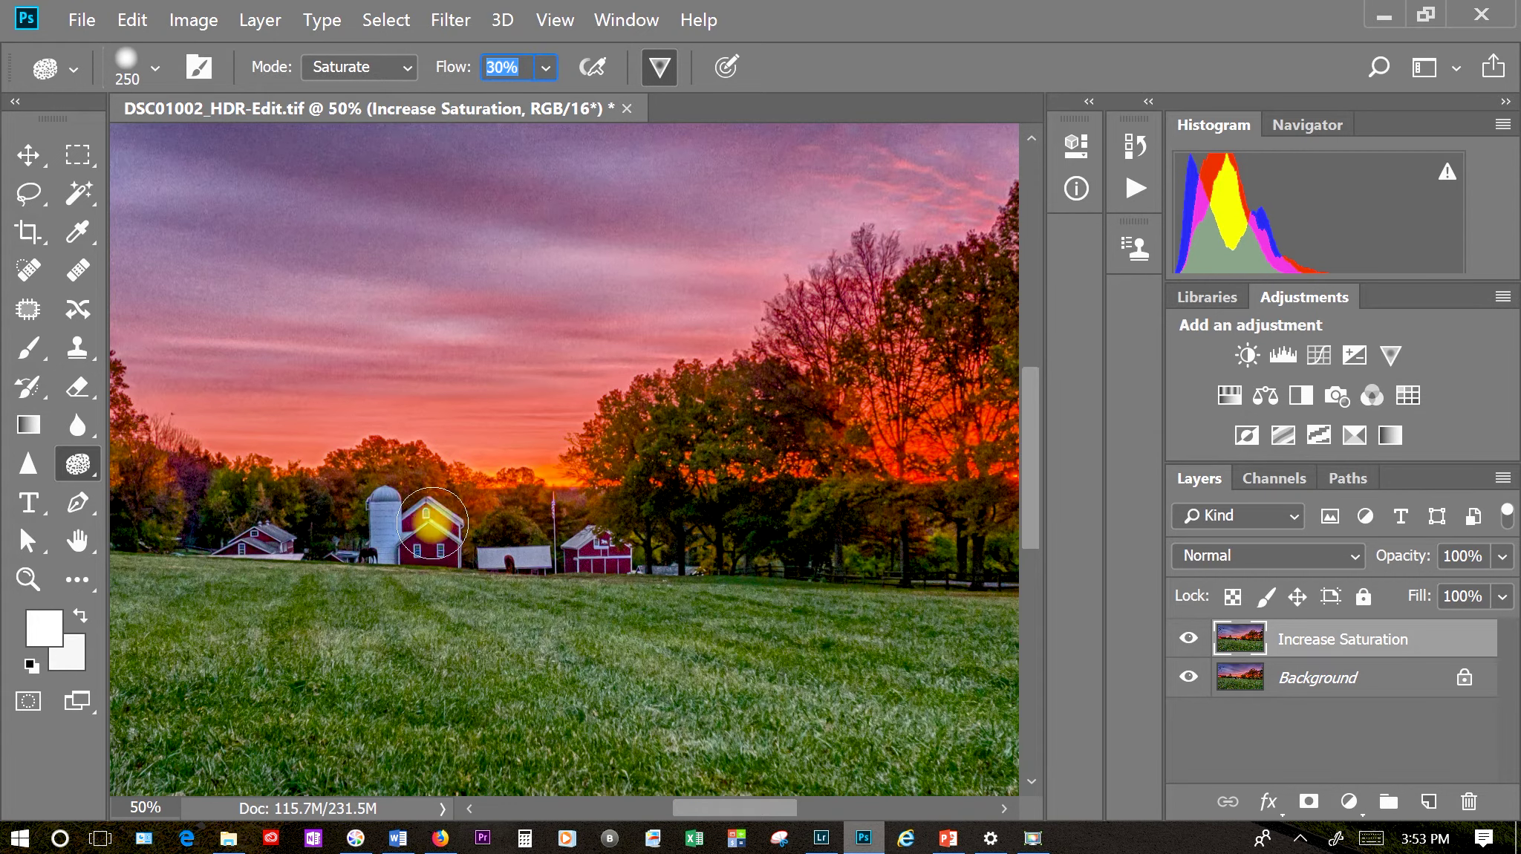
- Sponge the far-left barn to a richer red, then zoom out to 25%
{"action": "left_click", "coordinate": [431, 531]}
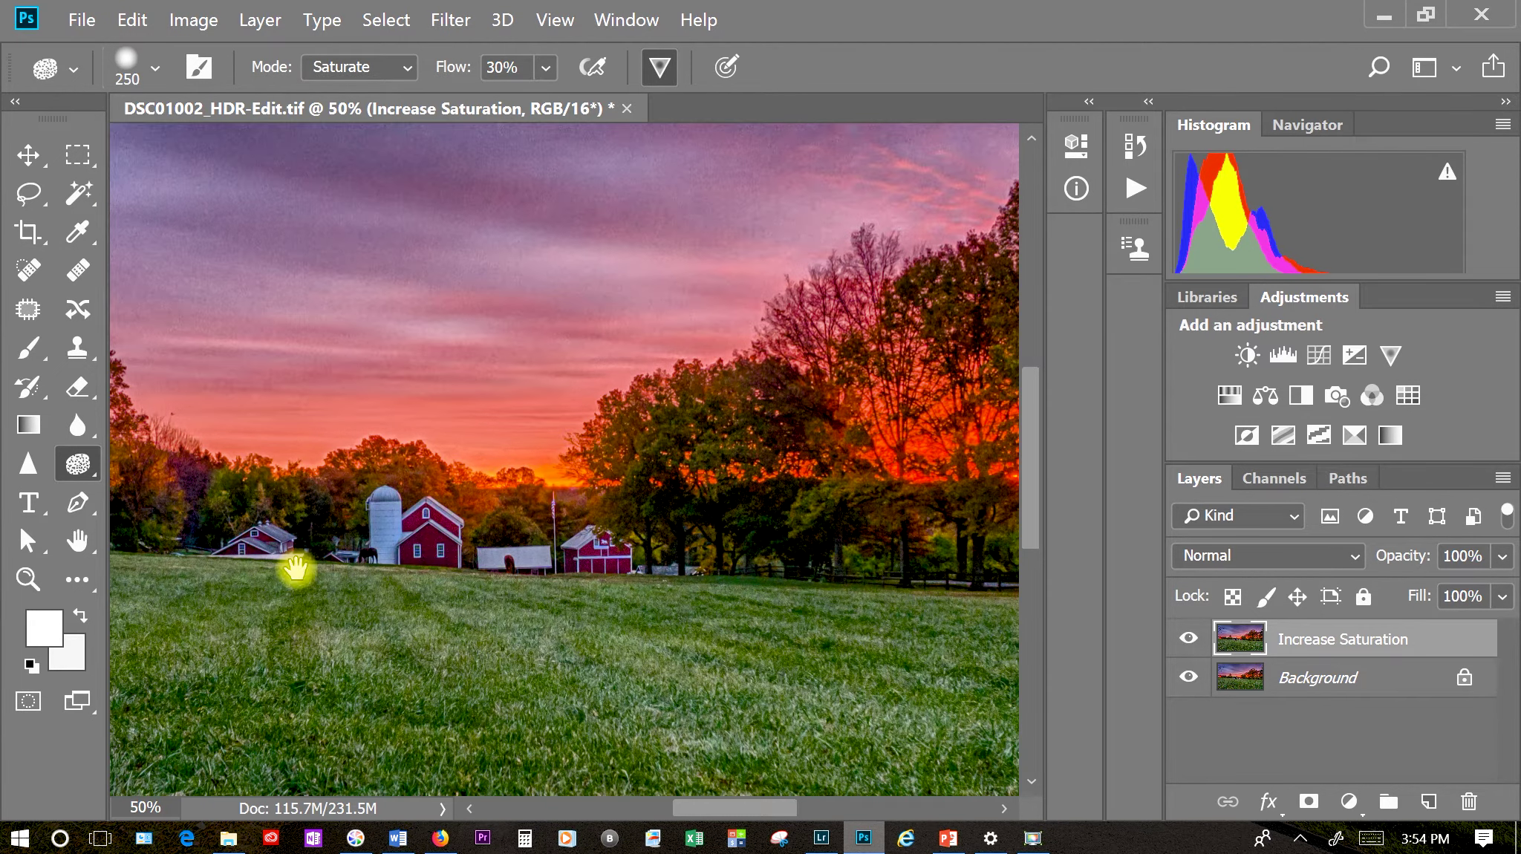
{"action": "mouse_move", "coordinate": [250, 557]}
{"action": "left_mouse_down"}
{"action": "mouse_move", "coordinate": [187, 526]}
{"action": "mouse_move", "coordinate": [973, 510]}
{"action": "left_mouse_up"}
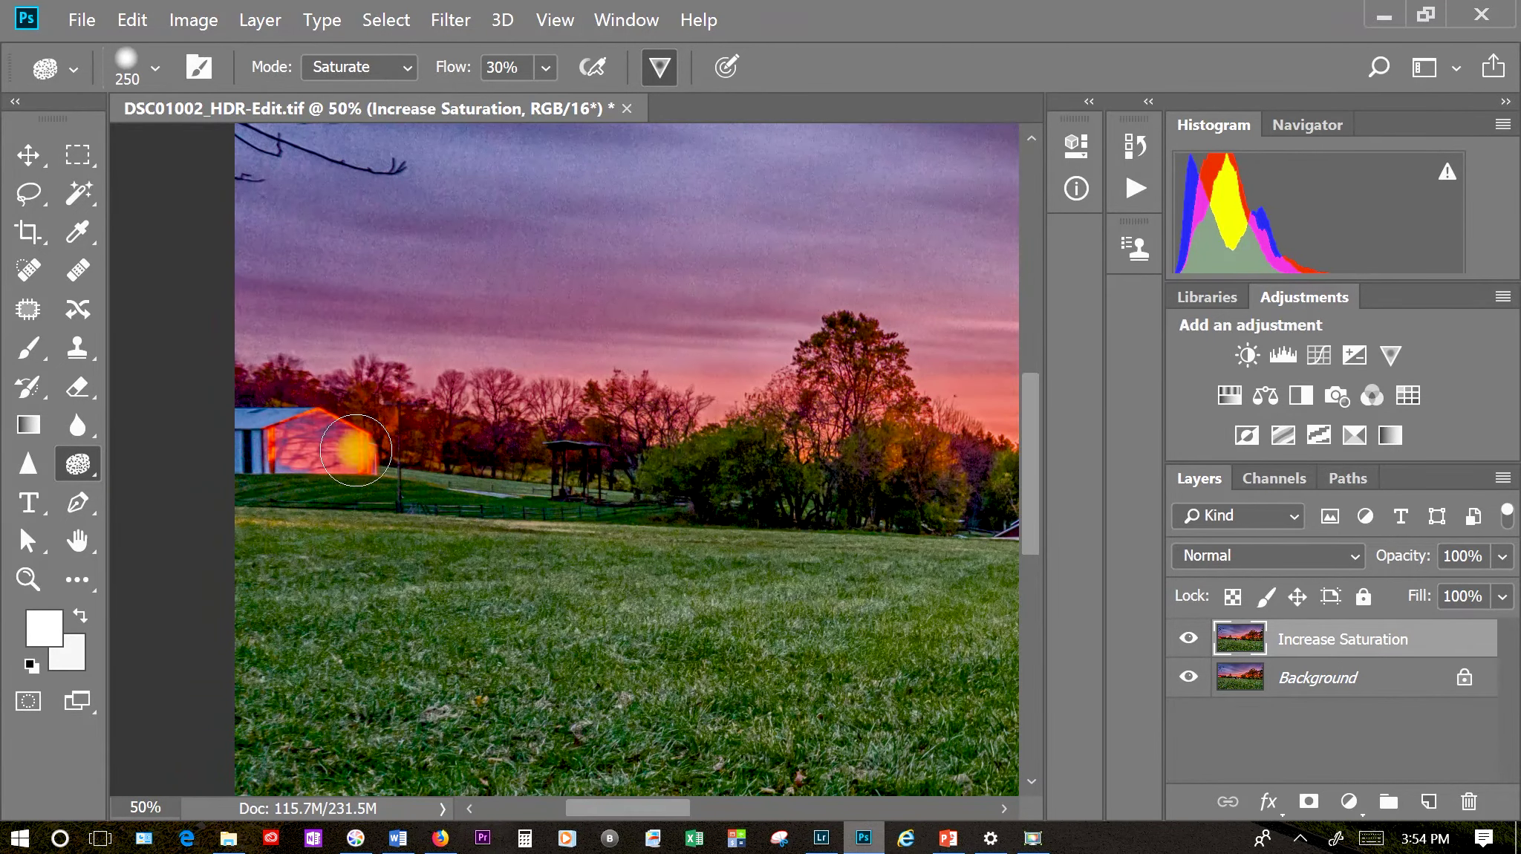
{"action": "mouse_move", "coordinate": [356, 450]}
{"action": "left_mouse_down"}
{"action": "mouse_move", "coordinate": [280, 441]}
{"action": "mouse_move", "coordinate": [341, 450]}
{"action": "mouse_move", "coordinate": [326, 434]}
{"action": "mouse_move", "coordinate": [289, 439]}
{"action": "mouse_move", "coordinate": [339, 448]}
{"action": "mouse_move", "coordinate": [312, 492]}
{"action": "mouse_move", "coordinate": [315, 455]}
{"action": "mouse_move", "coordinate": [295, 452]}
{"action": "mouse_move", "coordinate": [326, 432]}
{"action": "mouse_move", "coordinate": [360, 475]}
{"action": "mouse_move", "coordinate": [324, 436]}
{"action": "mouse_move", "coordinate": [359, 451]}
{"action": "mouse_move", "coordinate": [288, 455]}
{"action": "mouse_move", "coordinate": [326, 463]}
{"action": "left_mouse_up"}
{"action": "key", "text": "ctrl+minus"}
{"action": "key", "text": "ctrl+minus"}
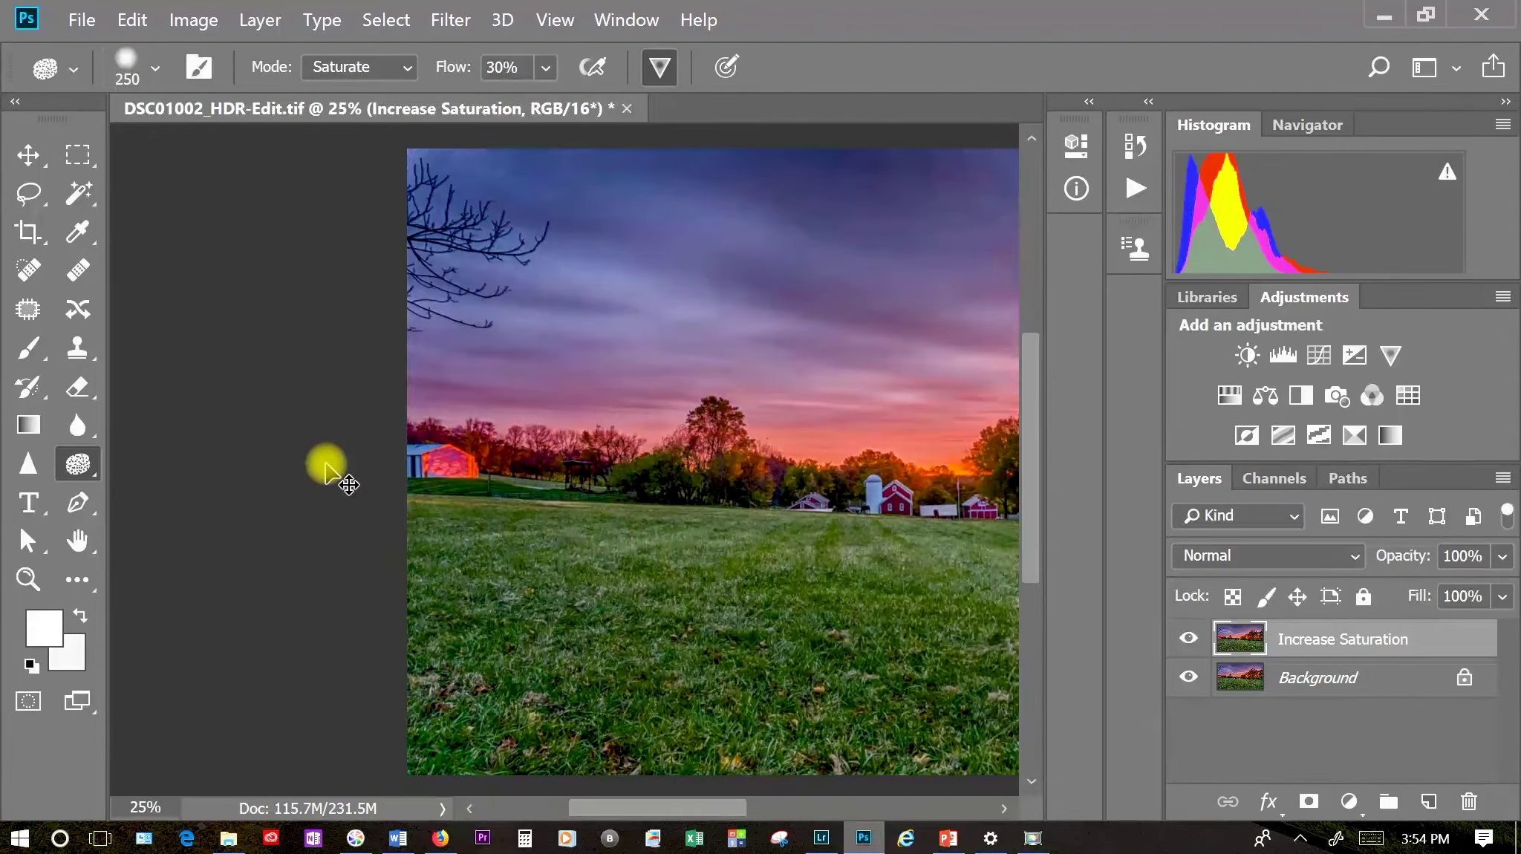
{"action": "key", "text": "ctrl+minus"}
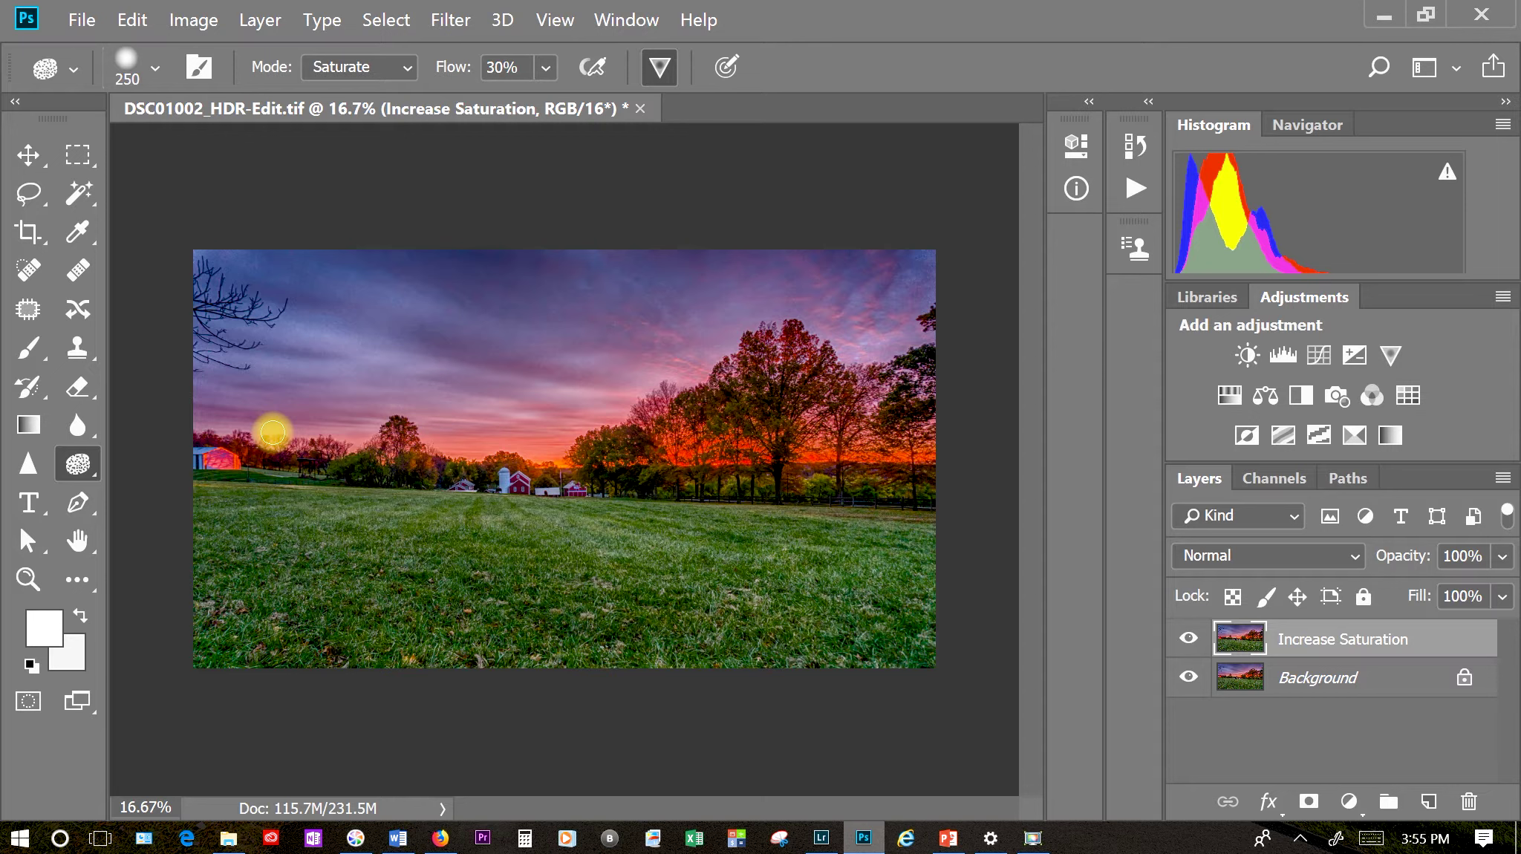
- Raise the sponge brush size to 700 px and zoom back to 50%
{"action": "key", "text": "bracketright"}
{"action": "key", "text": "bracketright"}
{"action": "key", "text": "bracketright"}
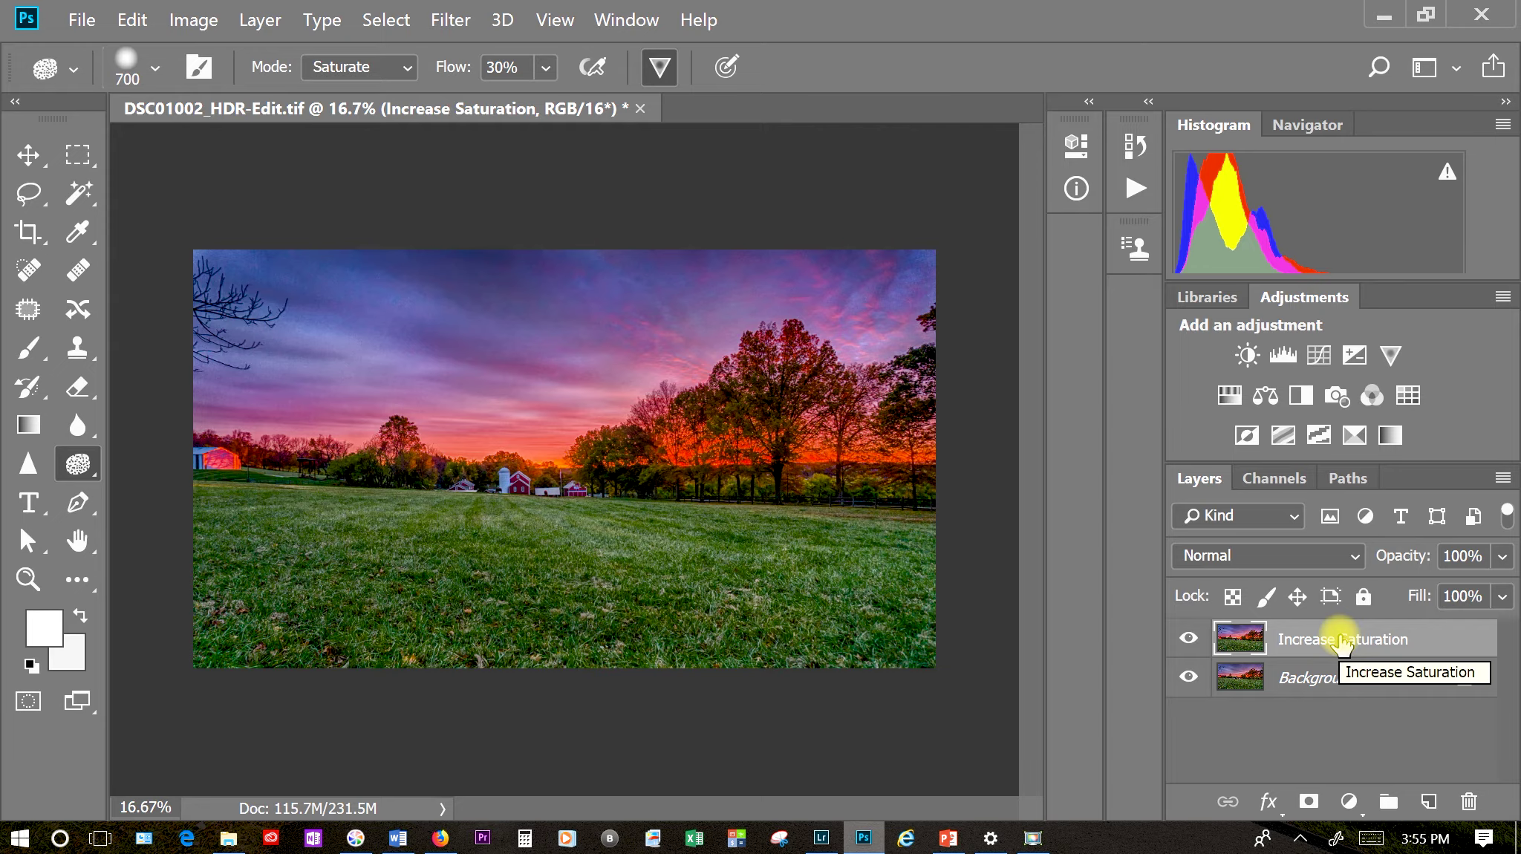
{"action": "key", "text": "ctrl+plus"}
{"action": "key", "text": "ctrl+plus"}
{"action": "key", "text": "ctrl+plus"}
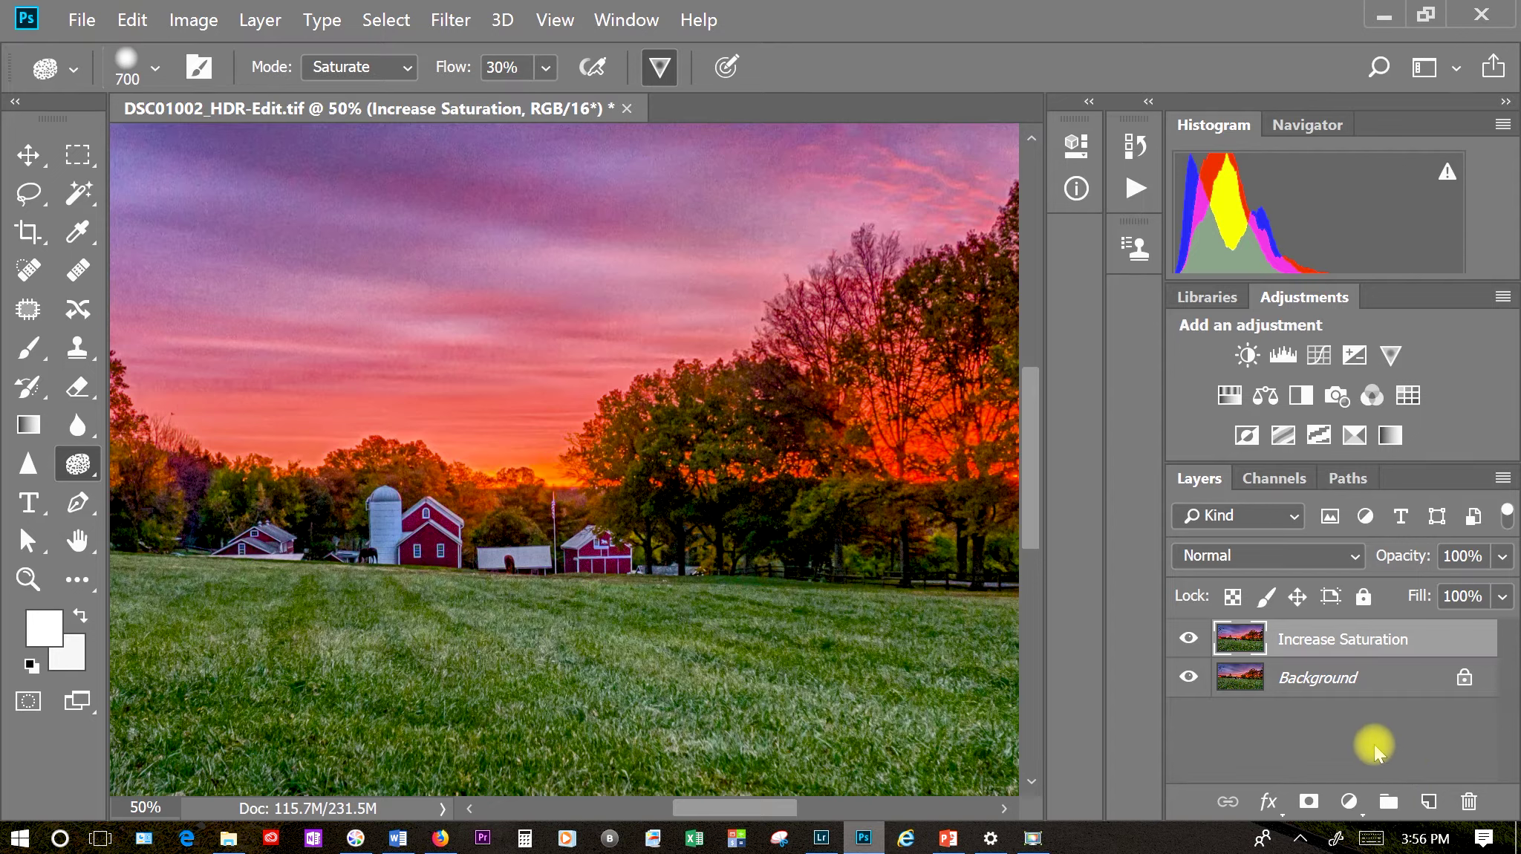
- Duplicate Increase Saturation as a 'Sharpness' layer and select the Sharpen tool
{"action": "right_click", "coordinate": [1310, 642]}
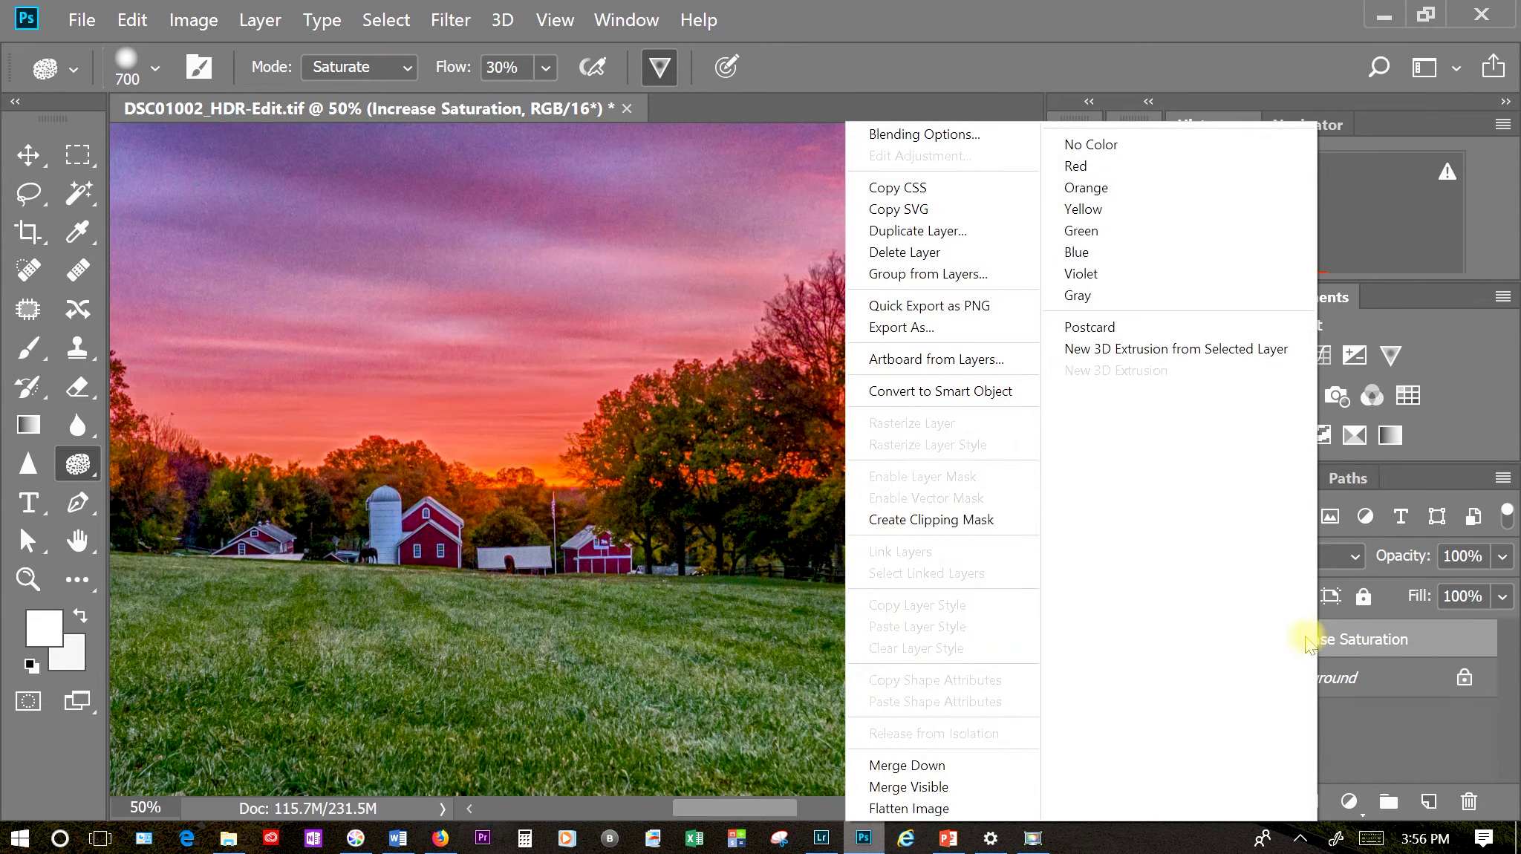
{"action": "left_click", "coordinate": [928, 230]}
{"action": "type", "text": "Sha"}
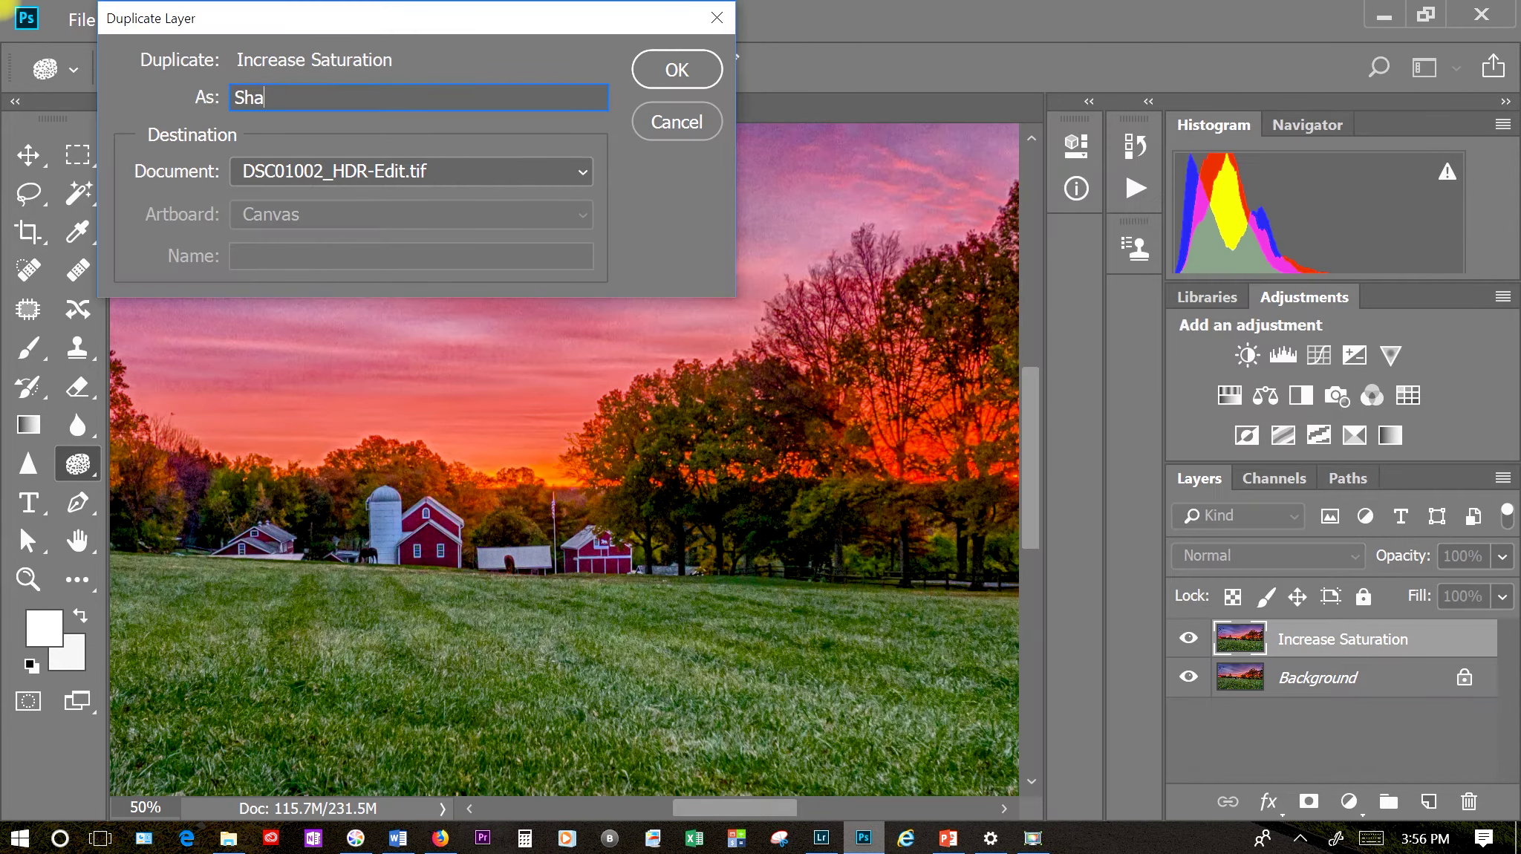
{"action": "type", "text": "rpness"}
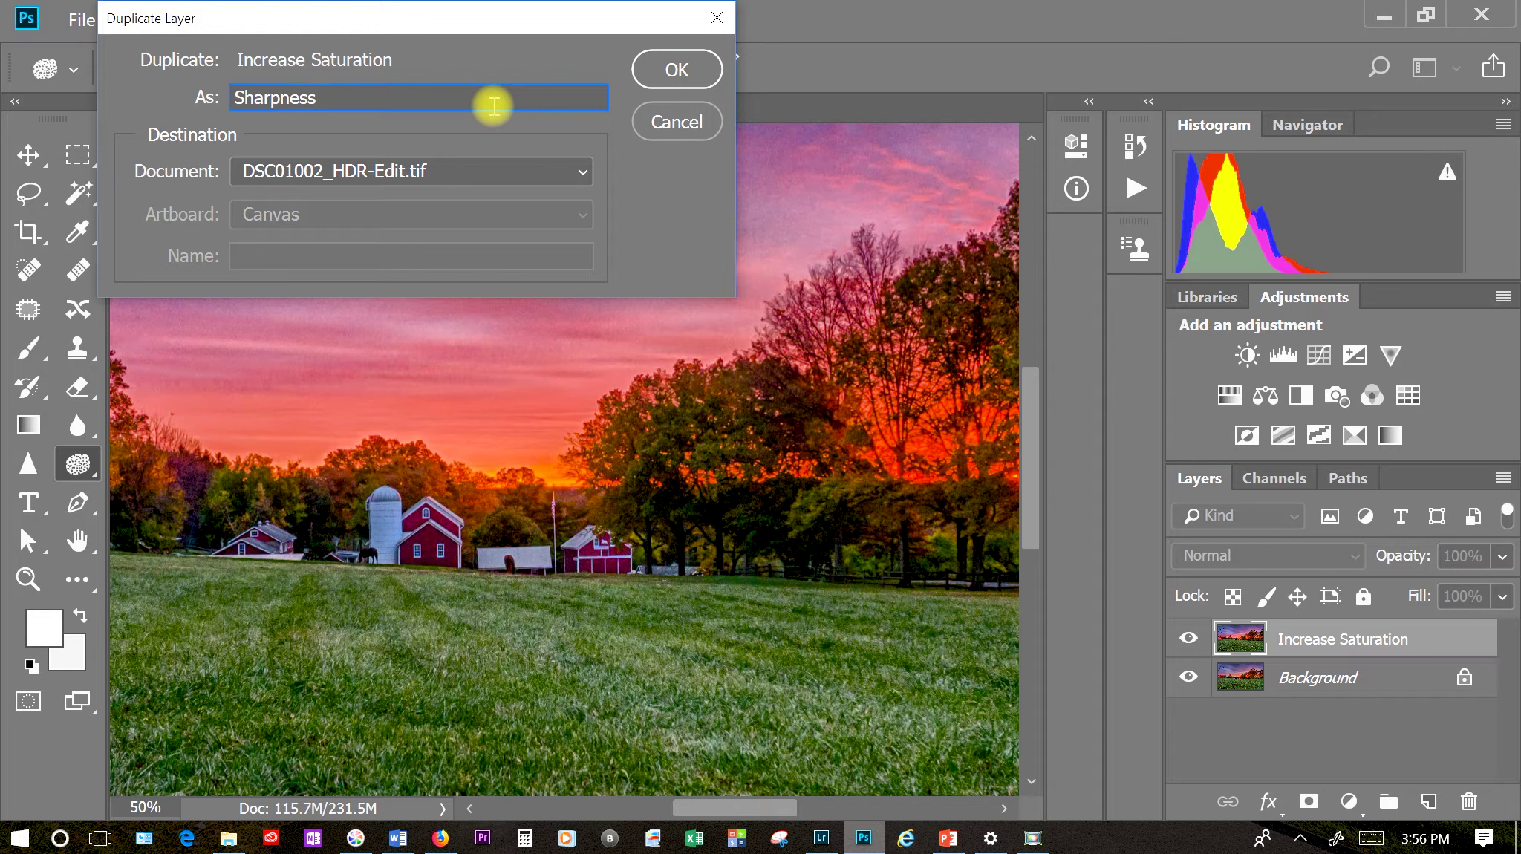
{"action": "left_click", "coordinate": [678, 69]}
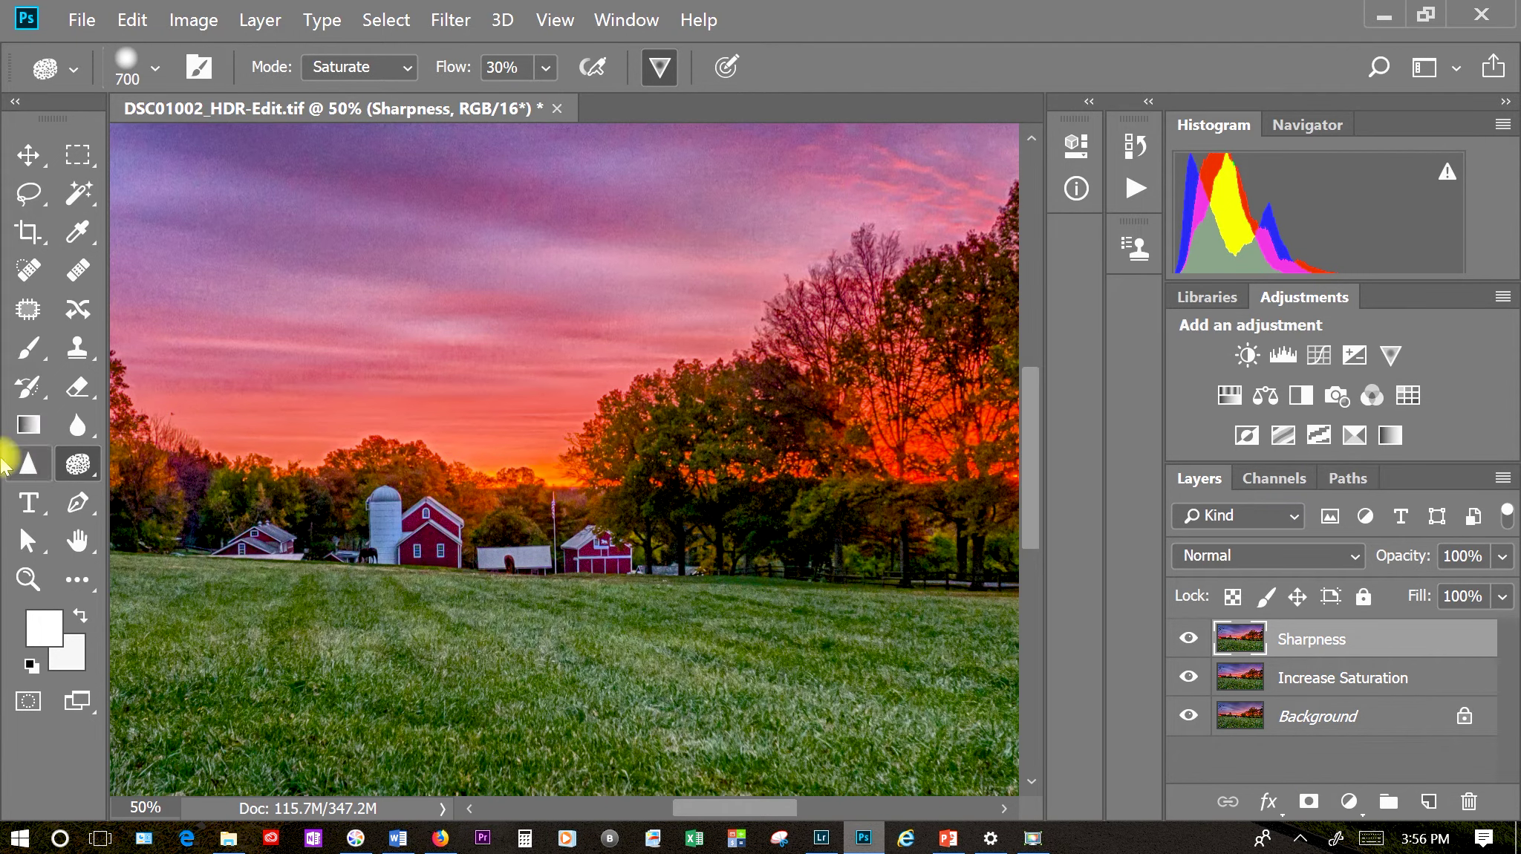
{"action": "left_click", "coordinate": [29, 465]}
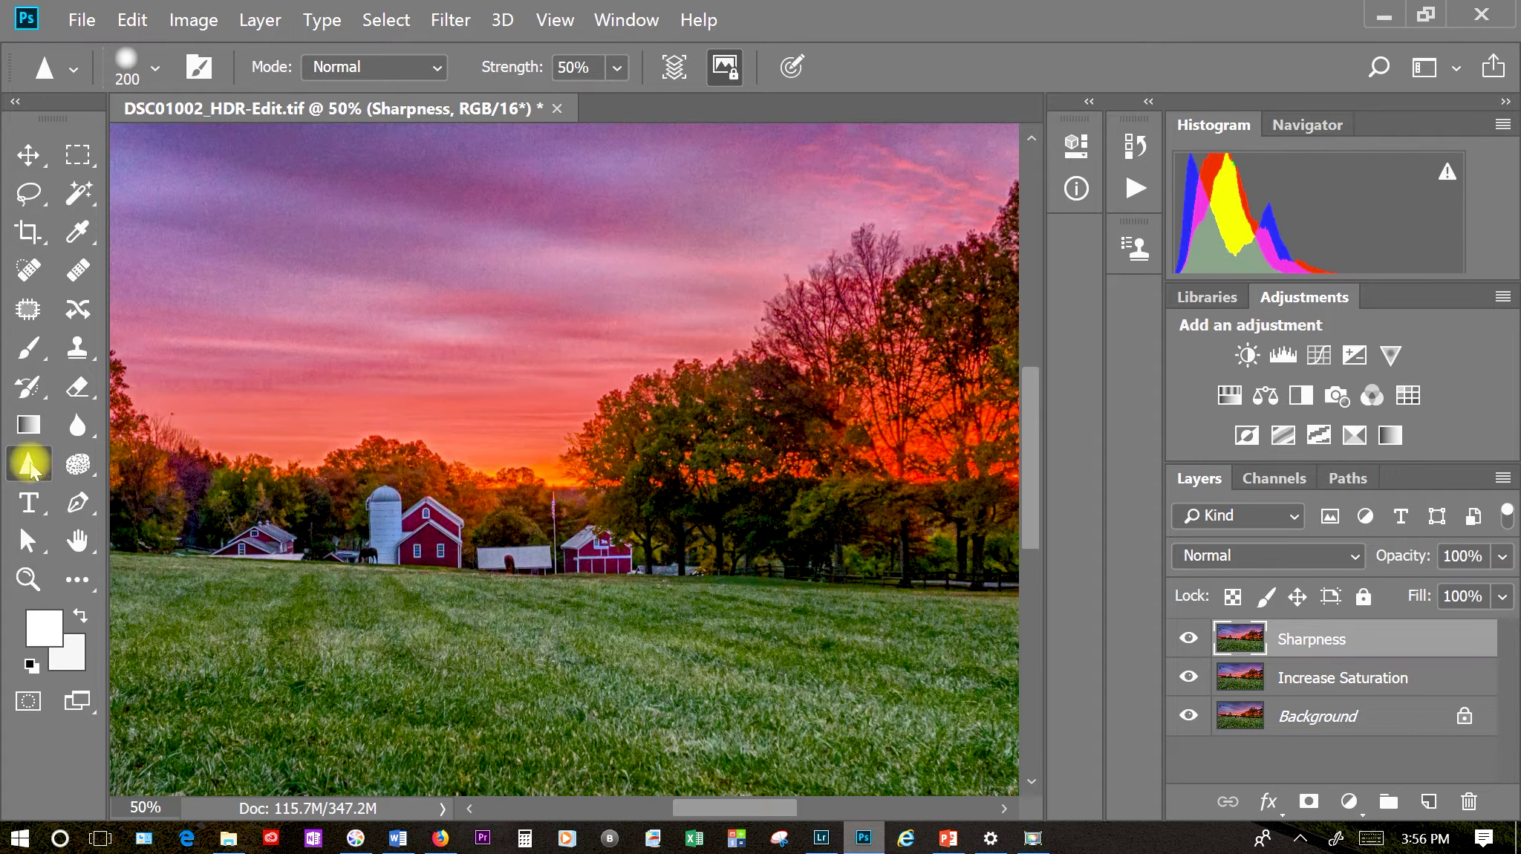
- With Sharpen mode Normal, sharpen the small red barn at 100% zoom, then fit the photo
{"action": "left_click", "coordinate": [436, 66]}
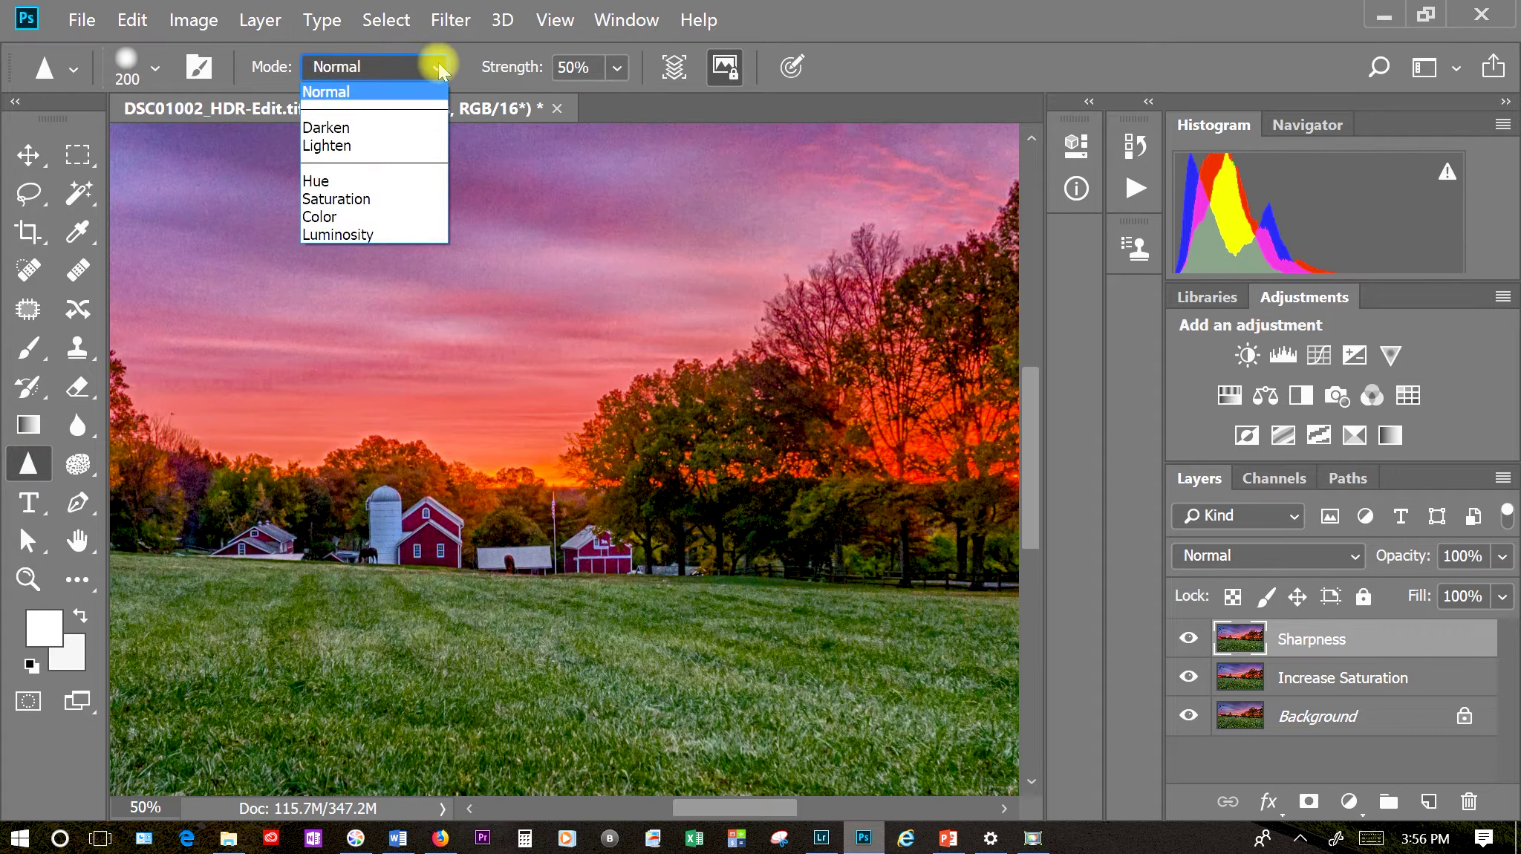
{"action": "left_click", "coordinate": [438, 62]}
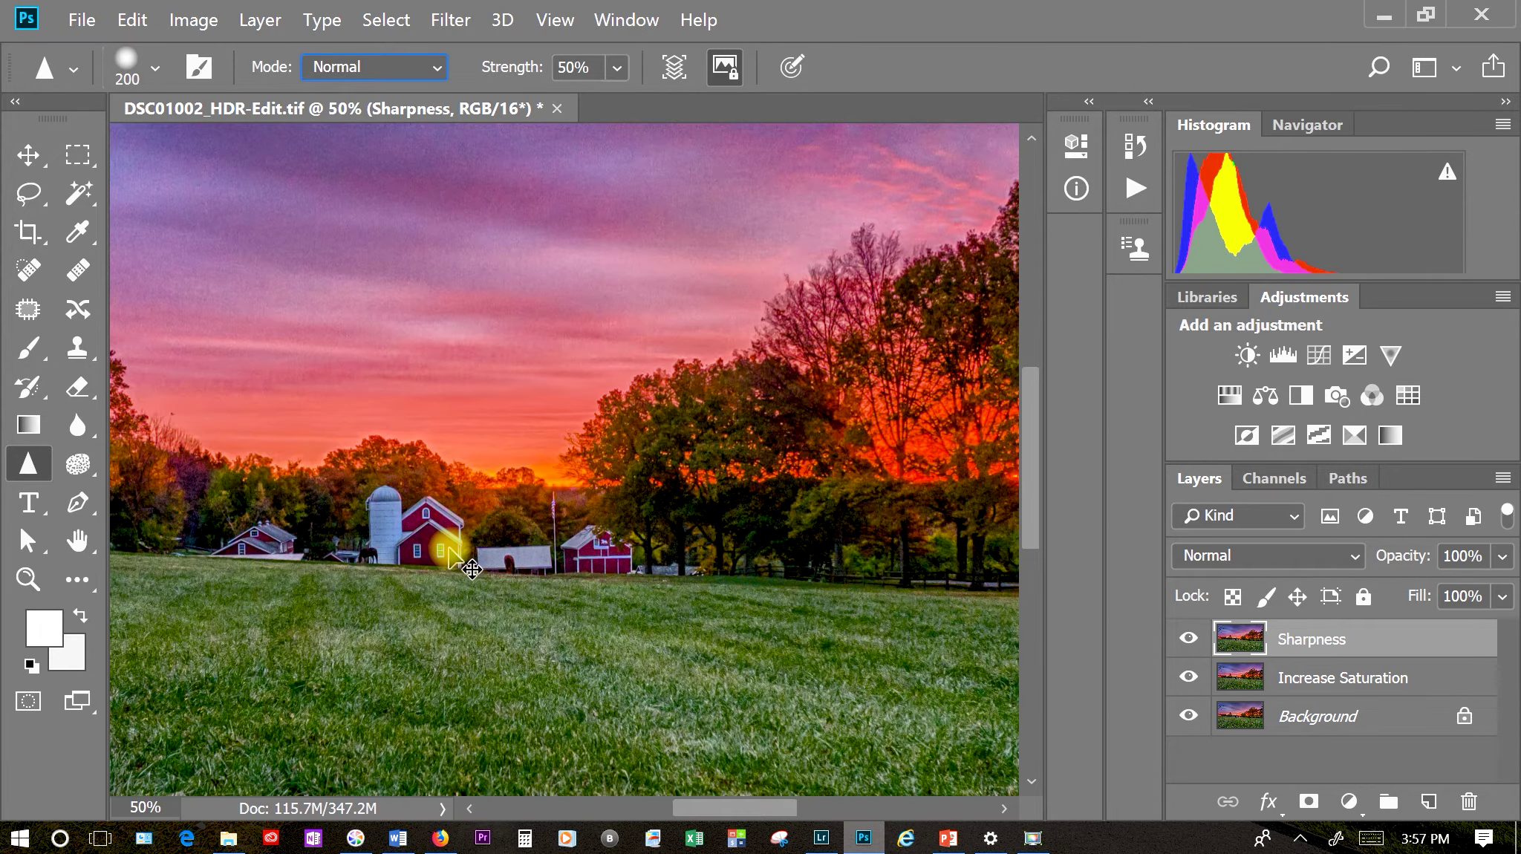
{"action": "key", "text": "ctrl+plus"}
{"action": "key", "text": "ctrl+plus"}
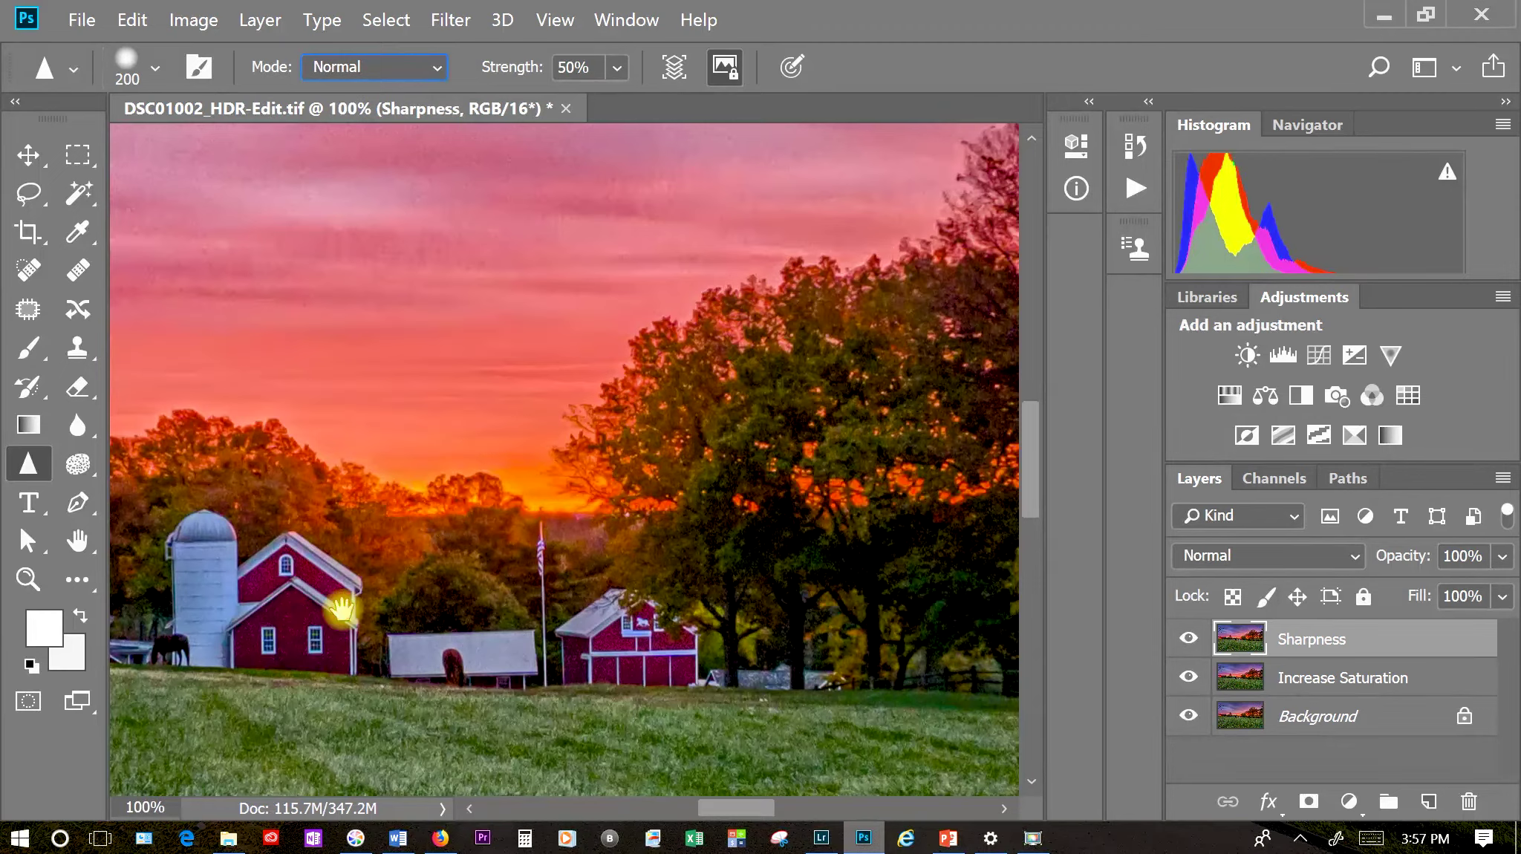
{"action": "scroll", "coordinate": [339, 609], "scroll_direction": "left", "scroll_amount": 5}
{"action": "scroll", "coordinate": [340, 609], "scroll_direction": "down", "scroll_amount": 1}
{"action": "mouse_move", "coordinate": [215, 575]}
{"action": "left_mouse_down"}
{"action": "mouse_move", "coordinate": [294, 568]}
{"action": "mouse_move", "coordinate": [196, 572]}
{"action": "mouse_move", "coordinate": [327, 553]}
{"action": "mouse_move", "coordinate": [286, 567]}
{"action": "mouse_move", "coordinate": [482, 583]}
{"action": "mouse_move", "coordinate": [424, 590]}
{"action": "mouse_move", "coordinate": [469, 577]}
{"action": "mouse_move", "coordinate": [507, 504]}
{"action": "mouse_move", "coordinate": [580, 539]}
{"action": "mouse_move", "coordinate": [554, 579]}
{"action": "mouse_move", "coordinate": [612, 565]}
{"action": "mouse_move", "coordinate": [533, 523]}
{"action": "mouse_move", "coordinate": [729, 600]}
{"action": "mouse_move", "coordinate": [680, 593]}
{"action": "mouse_move", "coordinate": [692, 598]}
{"action": "mouse_move", "coordinate": [911, 598]}
{"action": "mouse_move", "coordinate": [923, 579]}
{"action": "mouse_move", "coordinate": [890, 588]}
{"action": "mouse_move", "coordinate": [908, 604]}
{"action": "mouse_move", "coordinate": [880, 639]}
{"action": "left_mouse_up"}
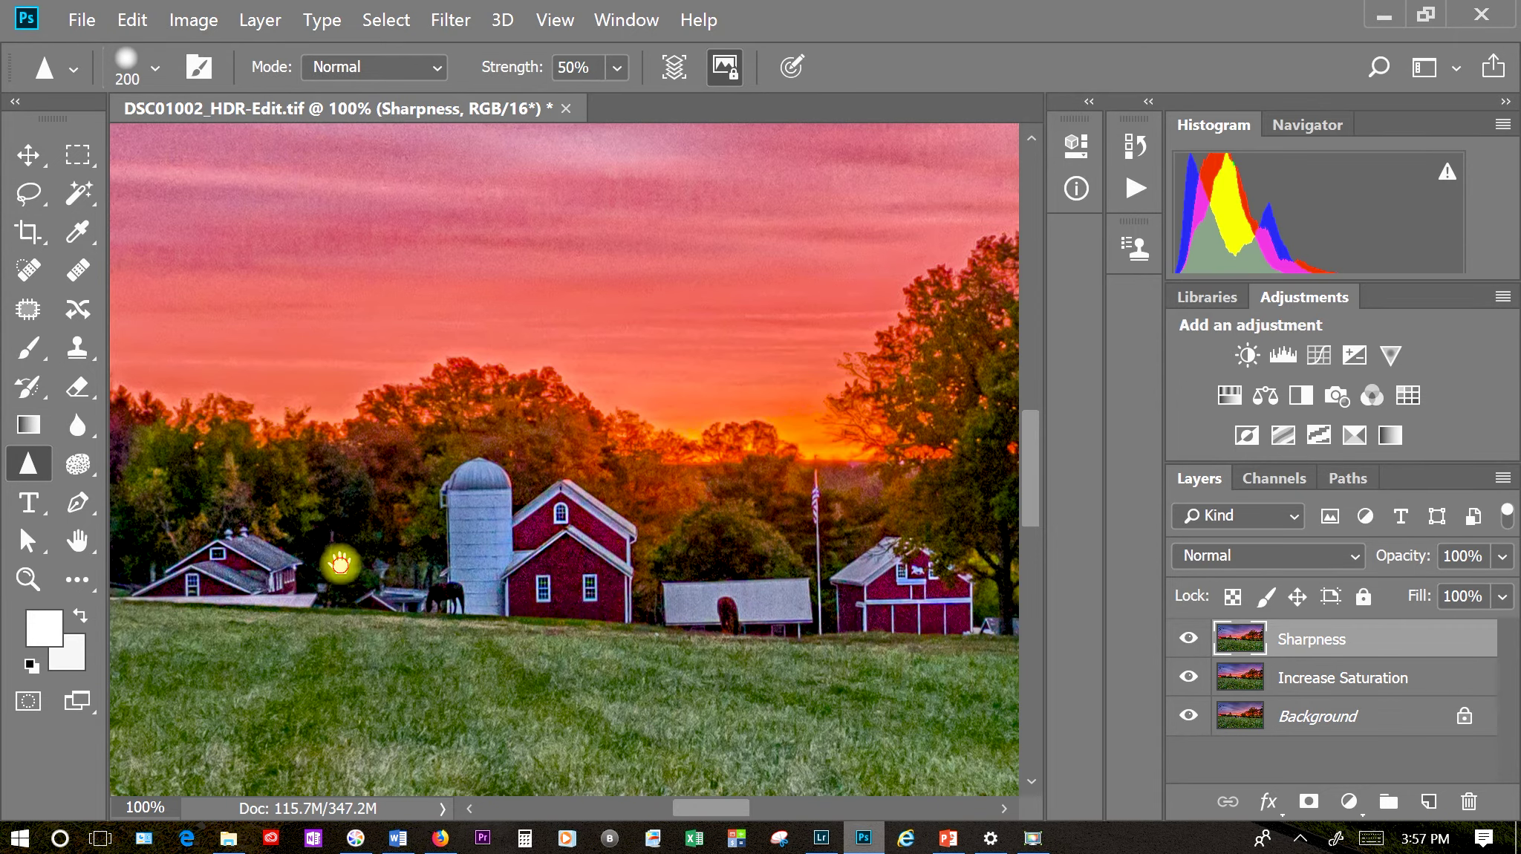
{"action": "scroll", "coordinate": [339, 563], "scroll_direction": "left", "scroll_amount": 10}
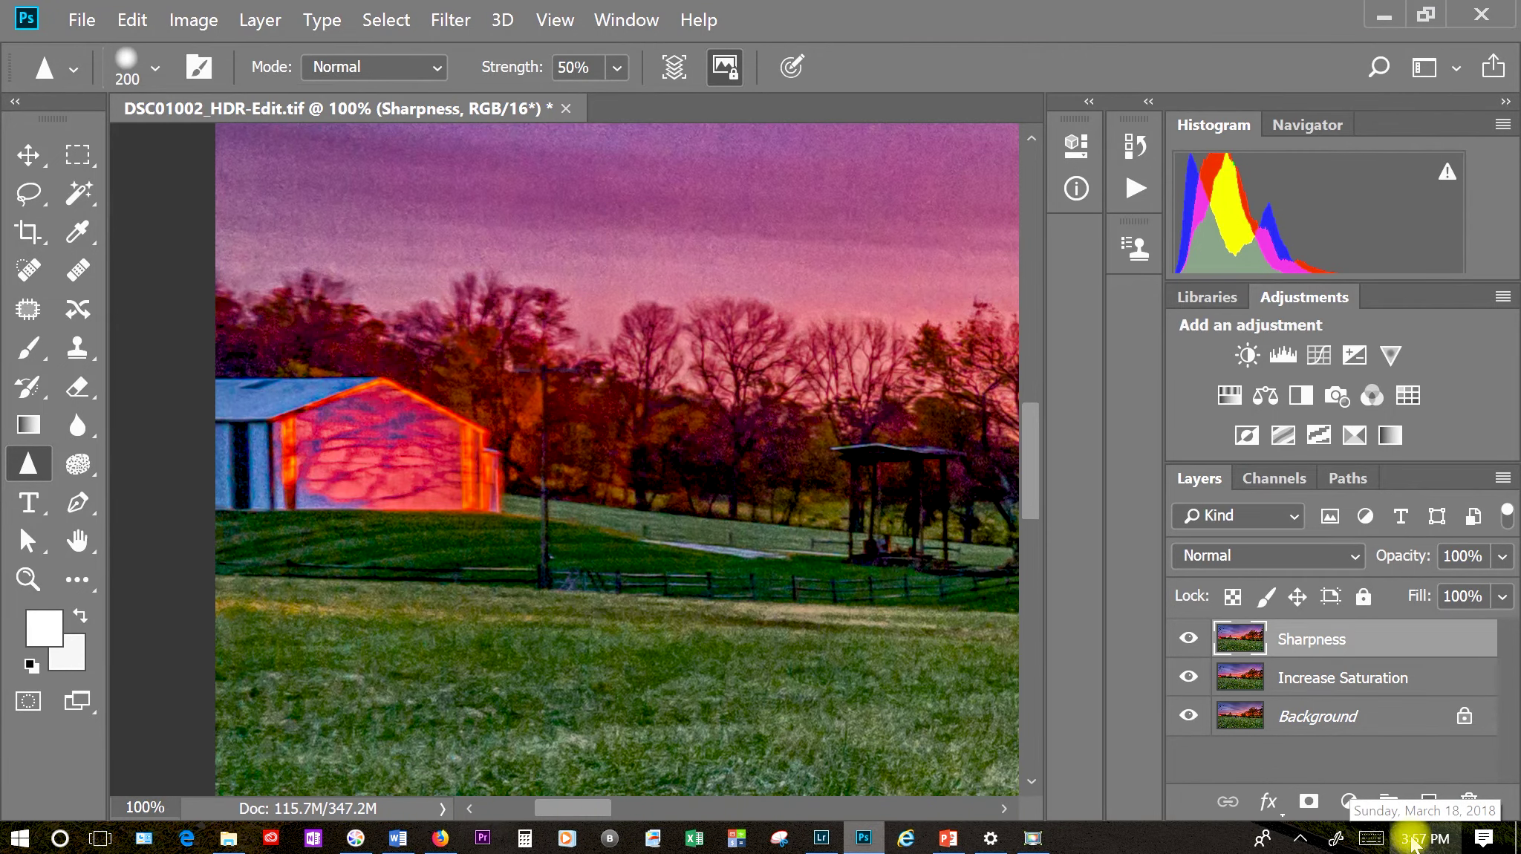
{"action": "key", "text": "ctrl+minus"}
{"action": "key", "text": "ctrl+minus"}
{"action": "key", "text": "ctrl+minus"}
{"action": "key", "text": "ctrl+minus"}
{"action": "key", "text": "ctrl+minus"}
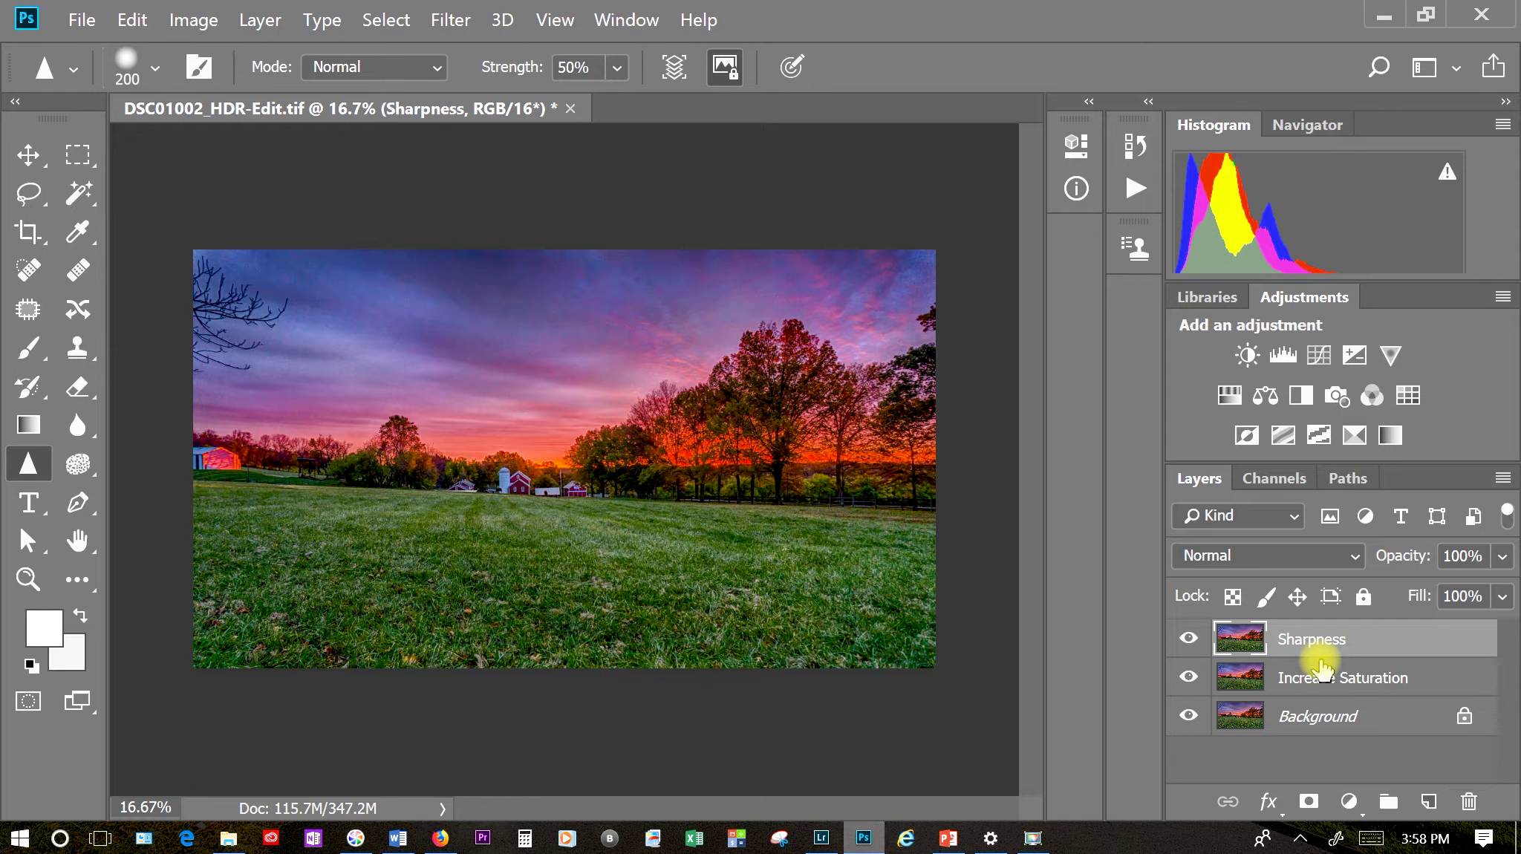
- Duplicate the Sharpness layer as a new top layer named 'Dodge and Burn'
{"action": "right_click", "coordinate": [1331, 643]}
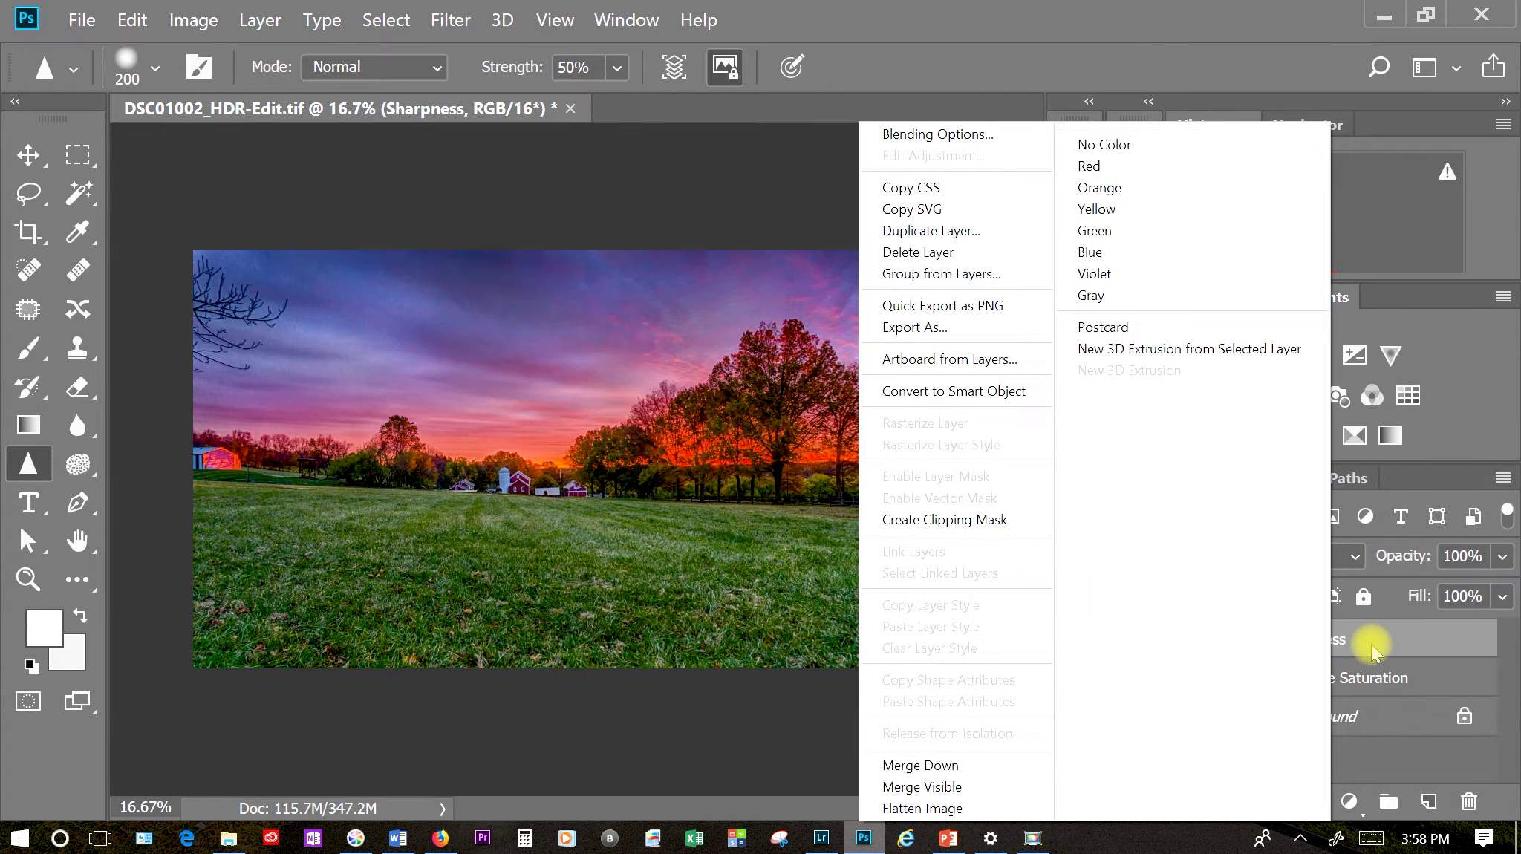
{"action": "left_click", "coordinate": [958, 231]}
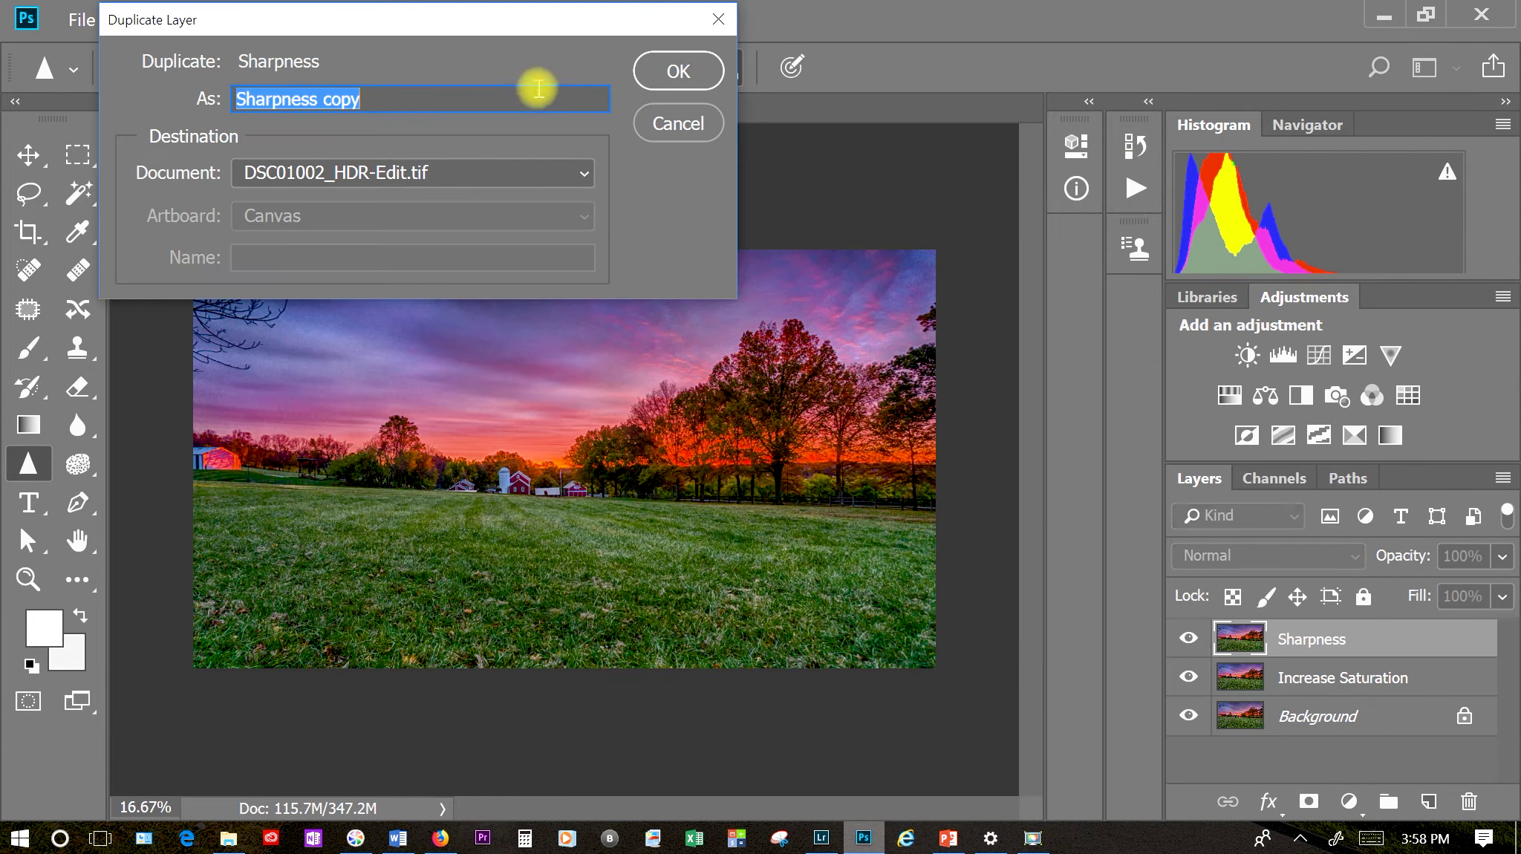
{"action": "type", "text": "Dod"}
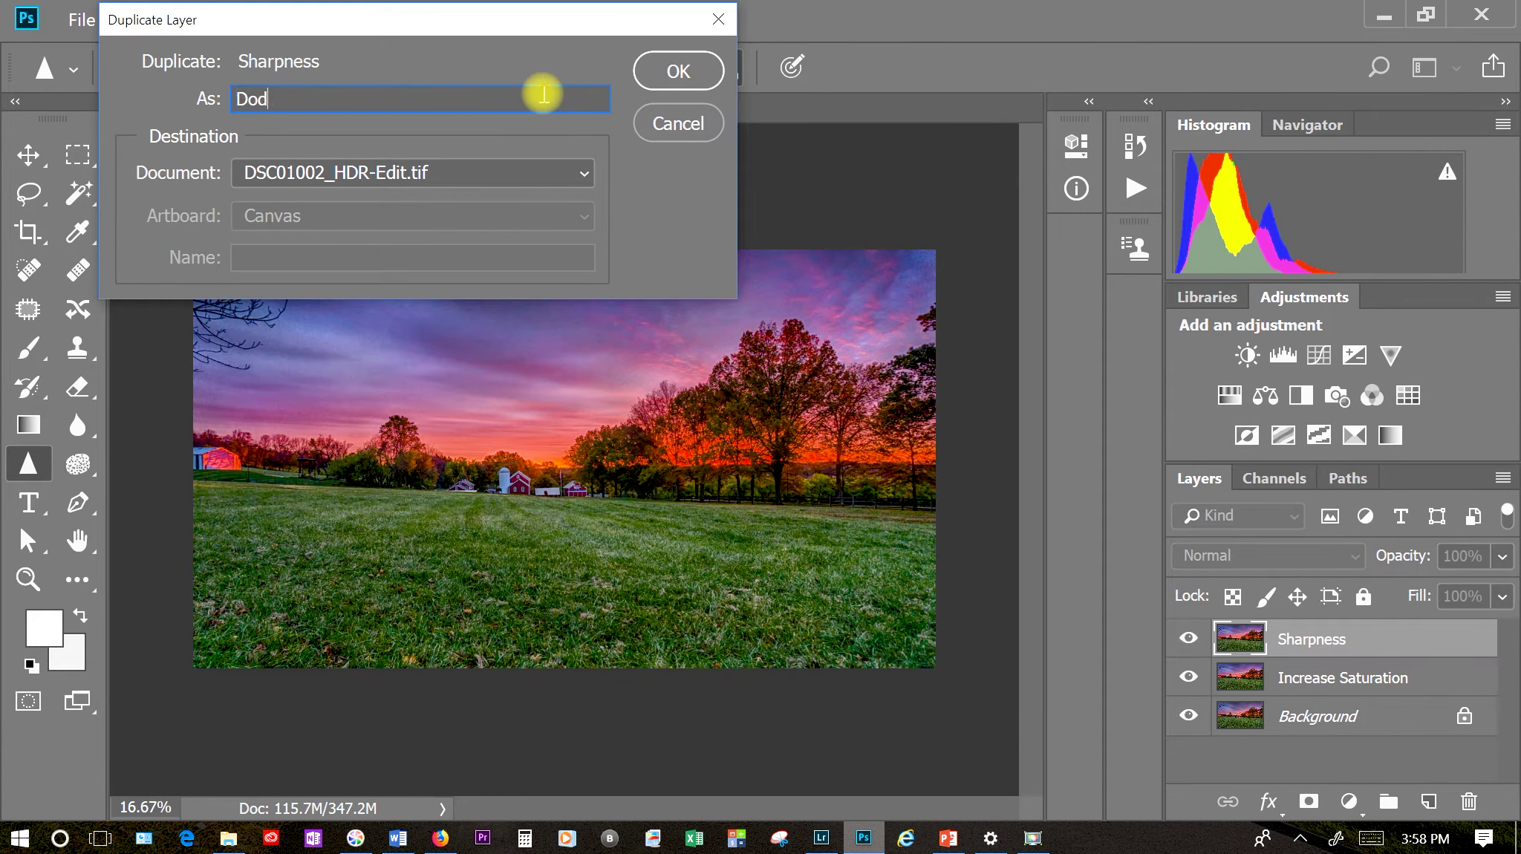
{"action": "type", "text": "ge and Burn"}
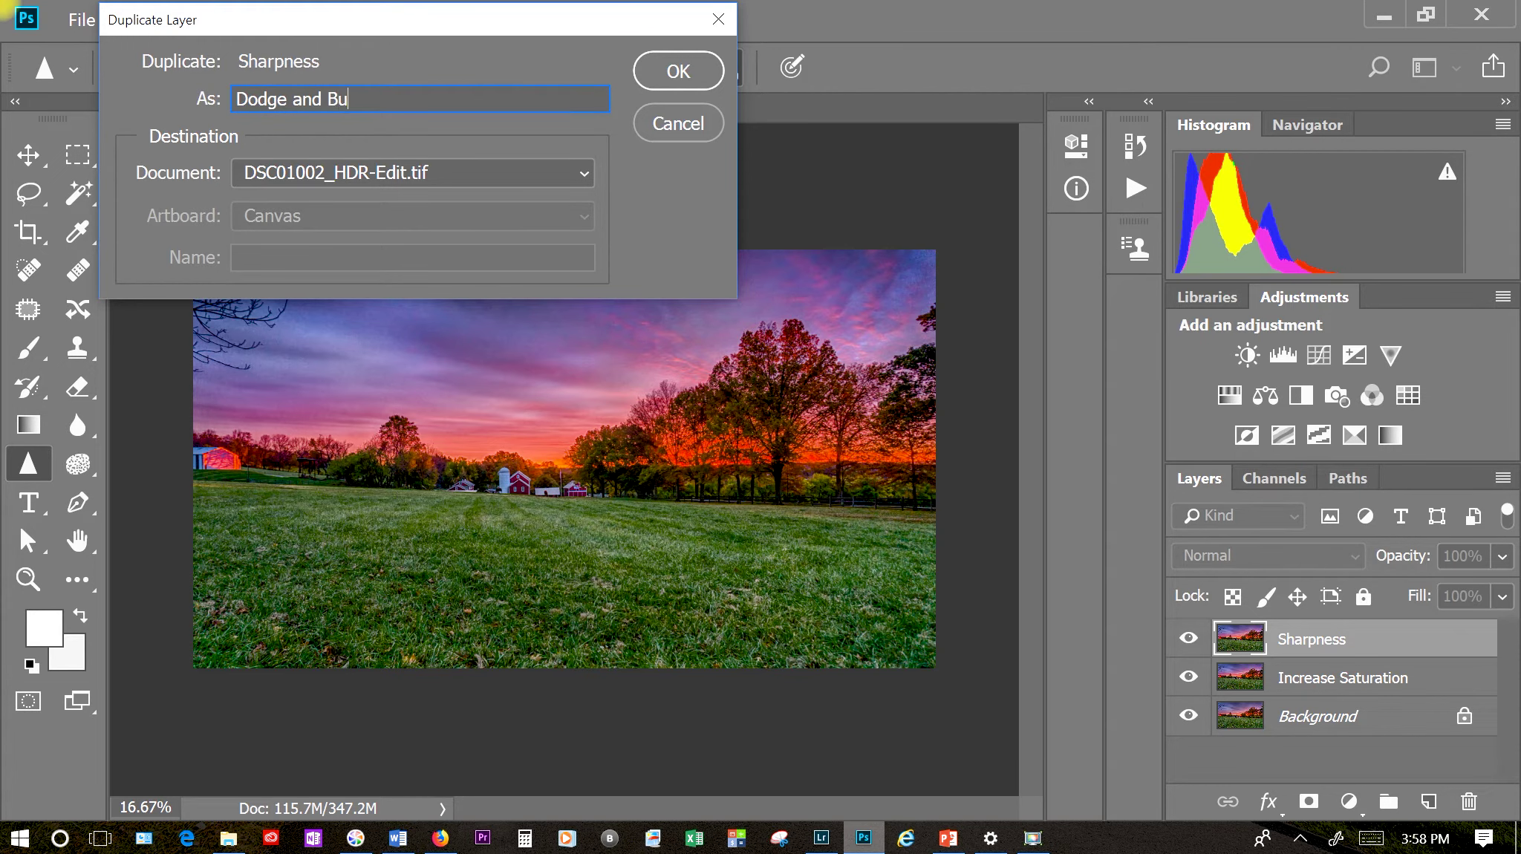
{"action": "left_click", "coordinate": [698, 69]}
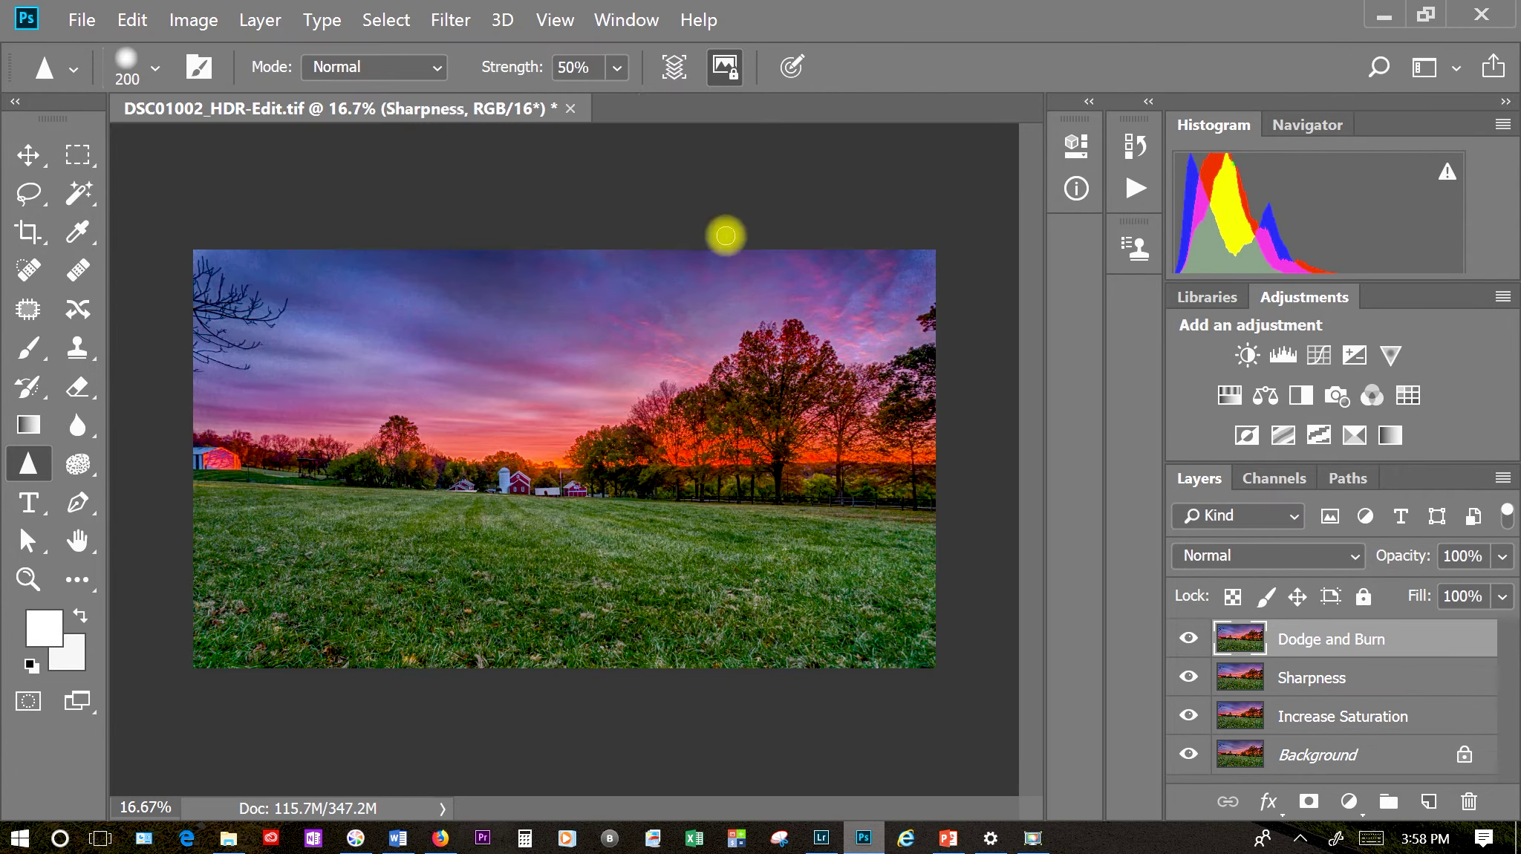
- Select the Dodge Tool and restrict its range to Shadows
{"action": "left_click", "coordinate": [82, 469]}
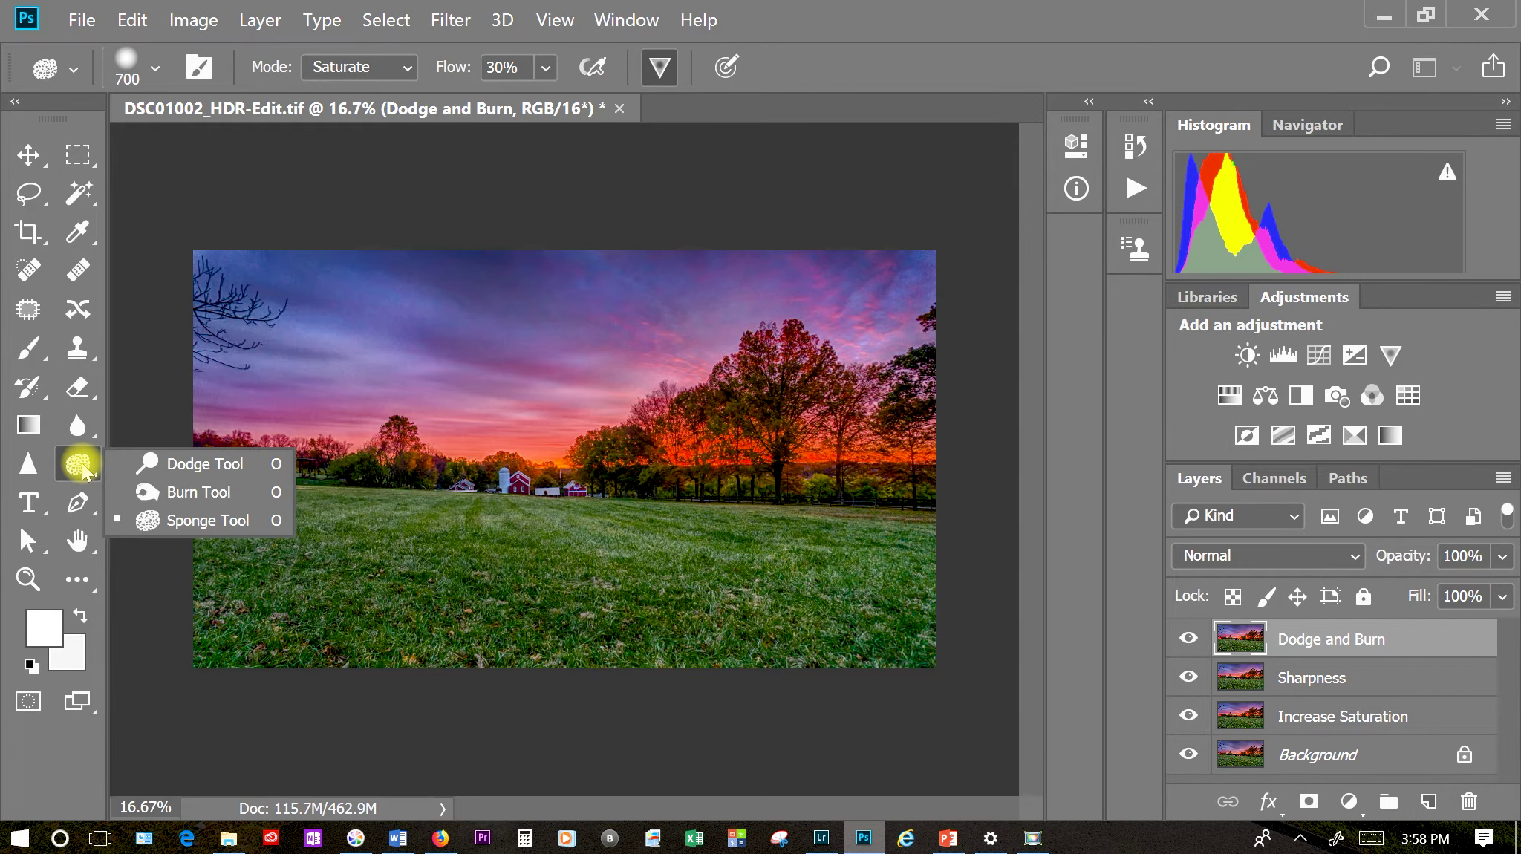
{"action": "left_click", "coordinate": [223, 466]}
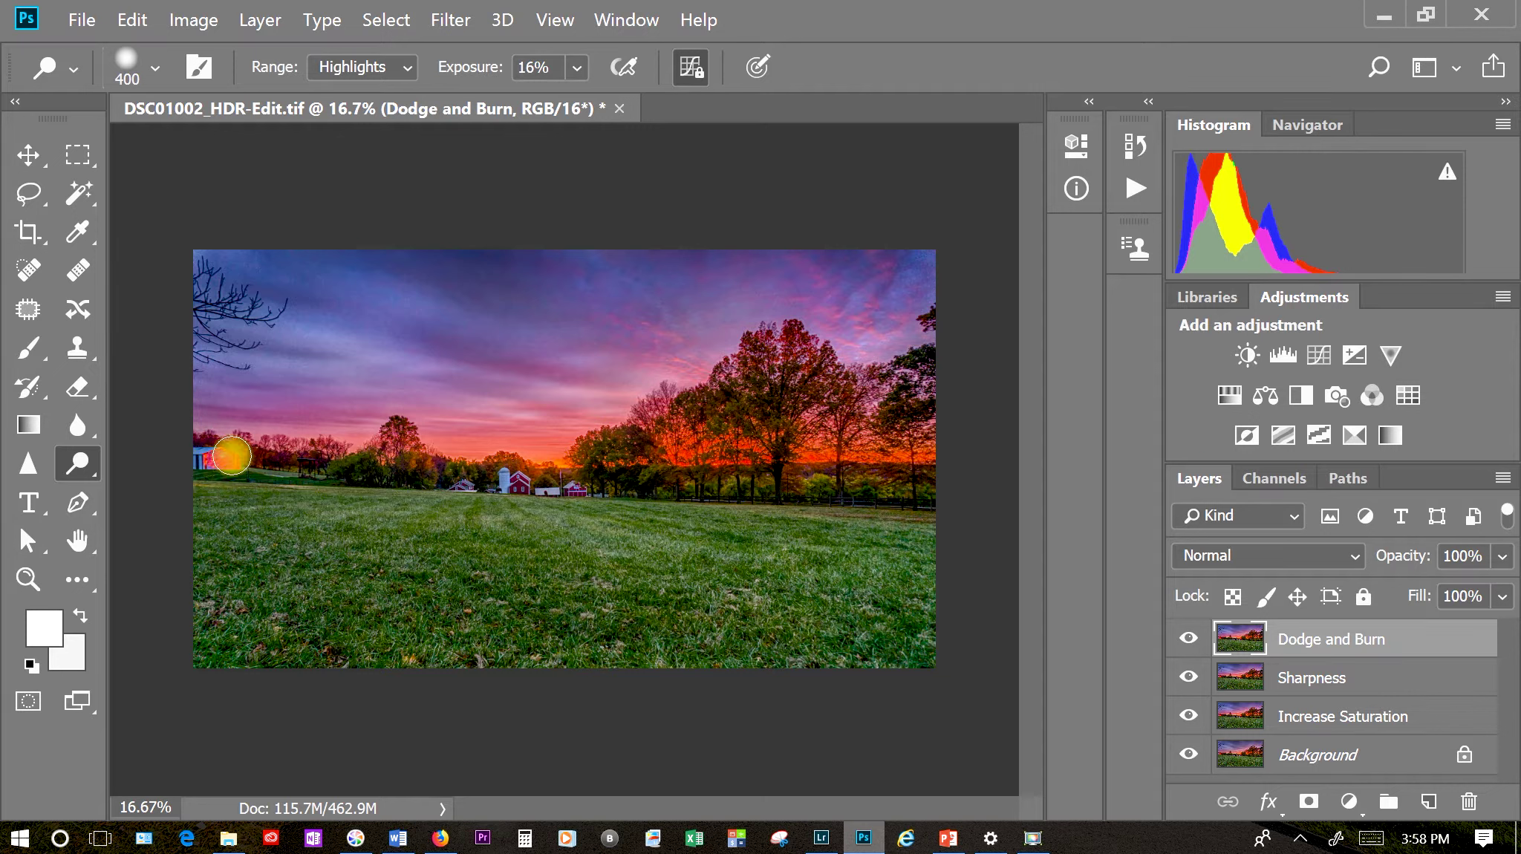
{"action": "left_click", "coordinate": [408, 68]}
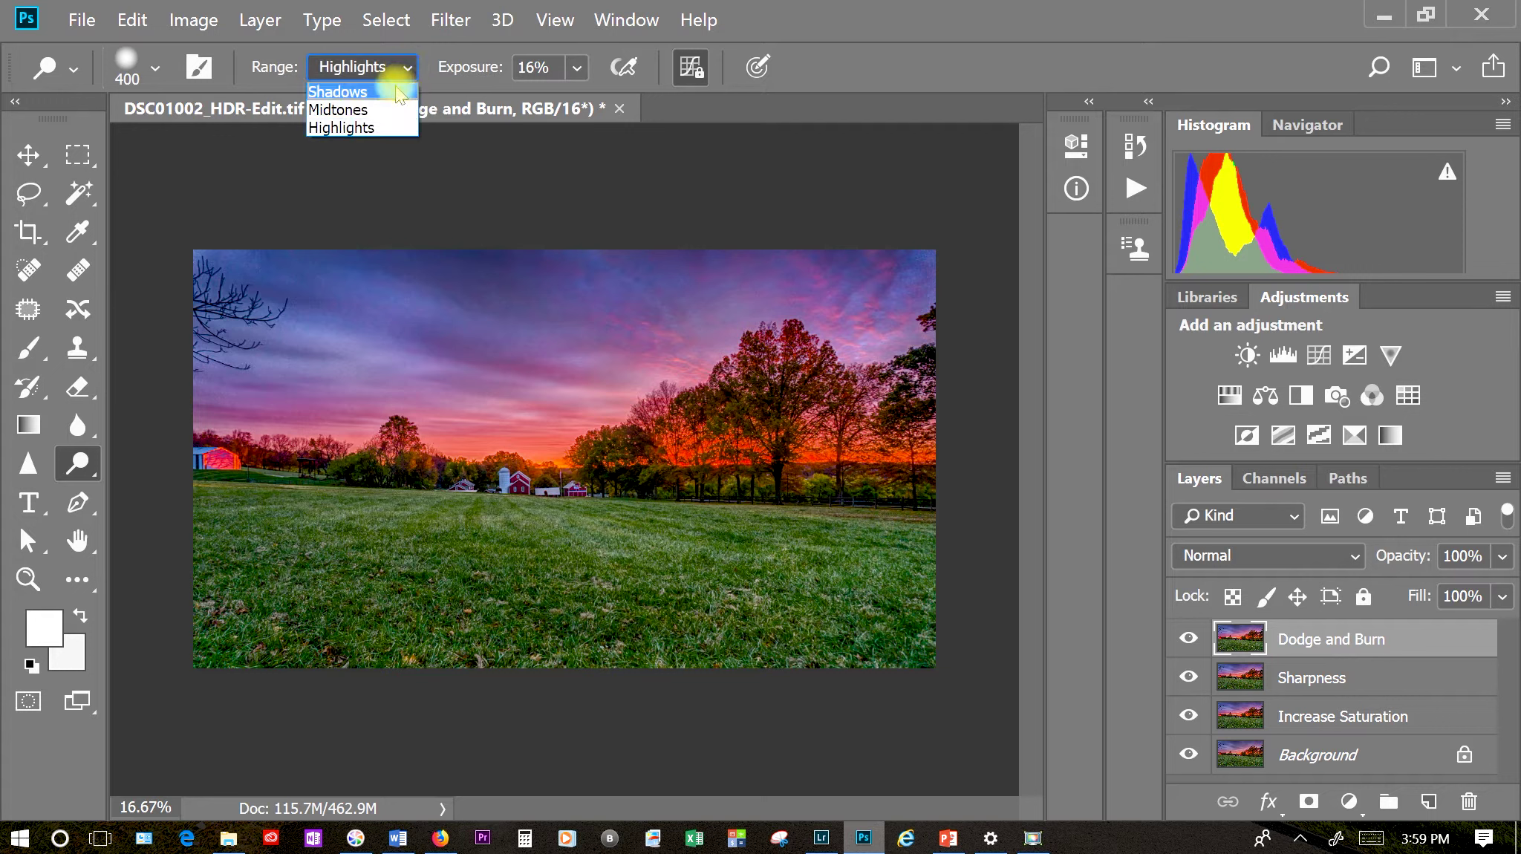
{"action": "left_click", "coordinate": [385, 89]}
- Dodge the treeline from the left trees to the barns with 700 and 400 px brushes, then compare the layer on and off
{"action": "mouse_move", "coordinate": [210, 451]}
{"action": "left_mouse_down"}
{"action": "mouse_move", "coordinate": [248, 474]}
{"action": "mouse_move", "coordinate": [337, 468]}
{"action": "left_mouse_up"}
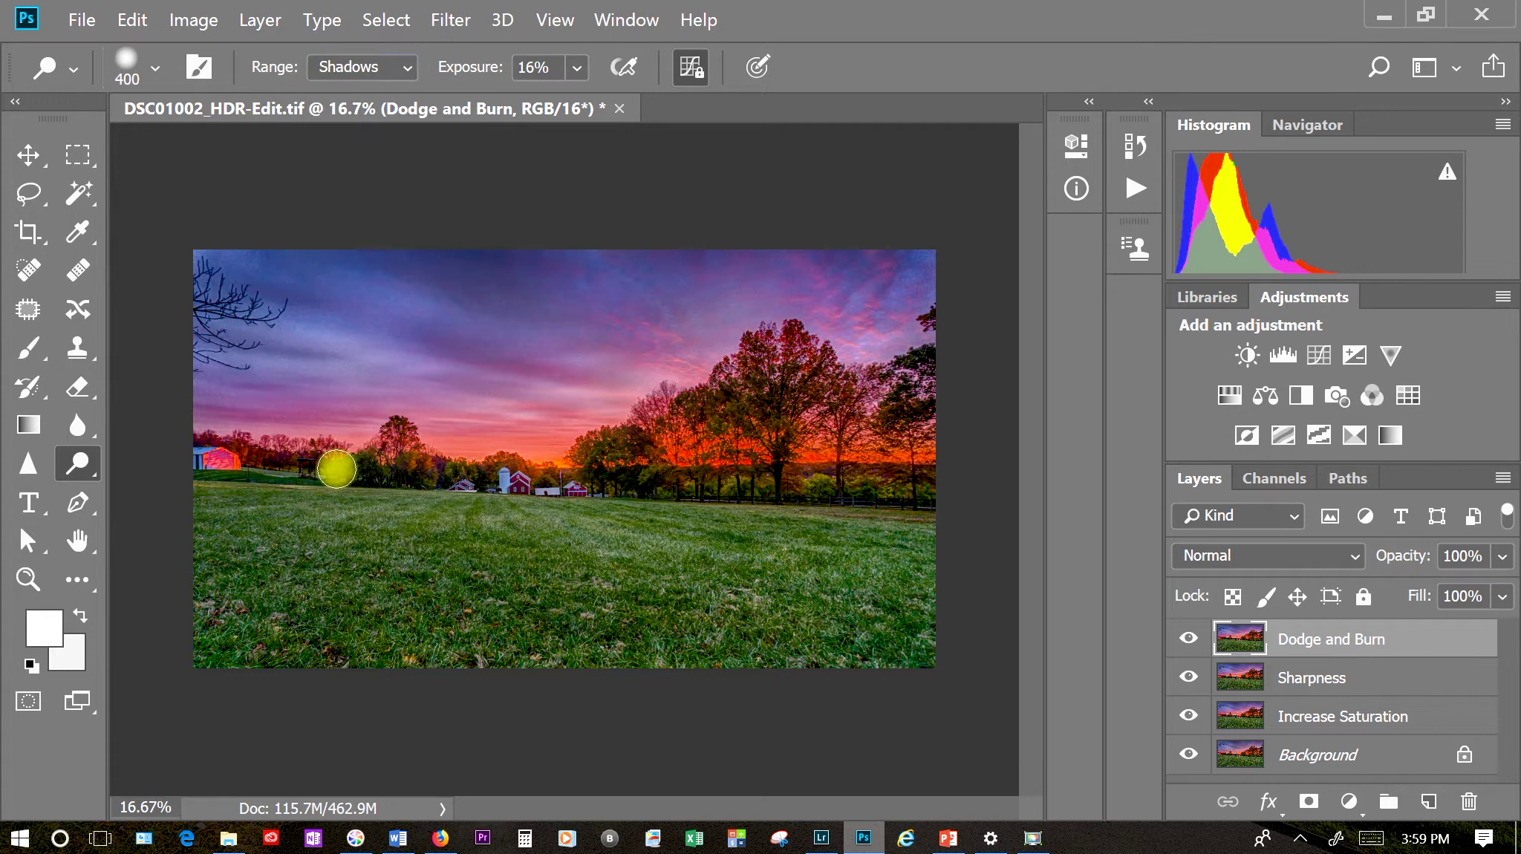
{"action": "key", "text": "bracketright"}
{"action": "key", "text": "bracketright"}
{"action": "key", "text": "bracketright"}
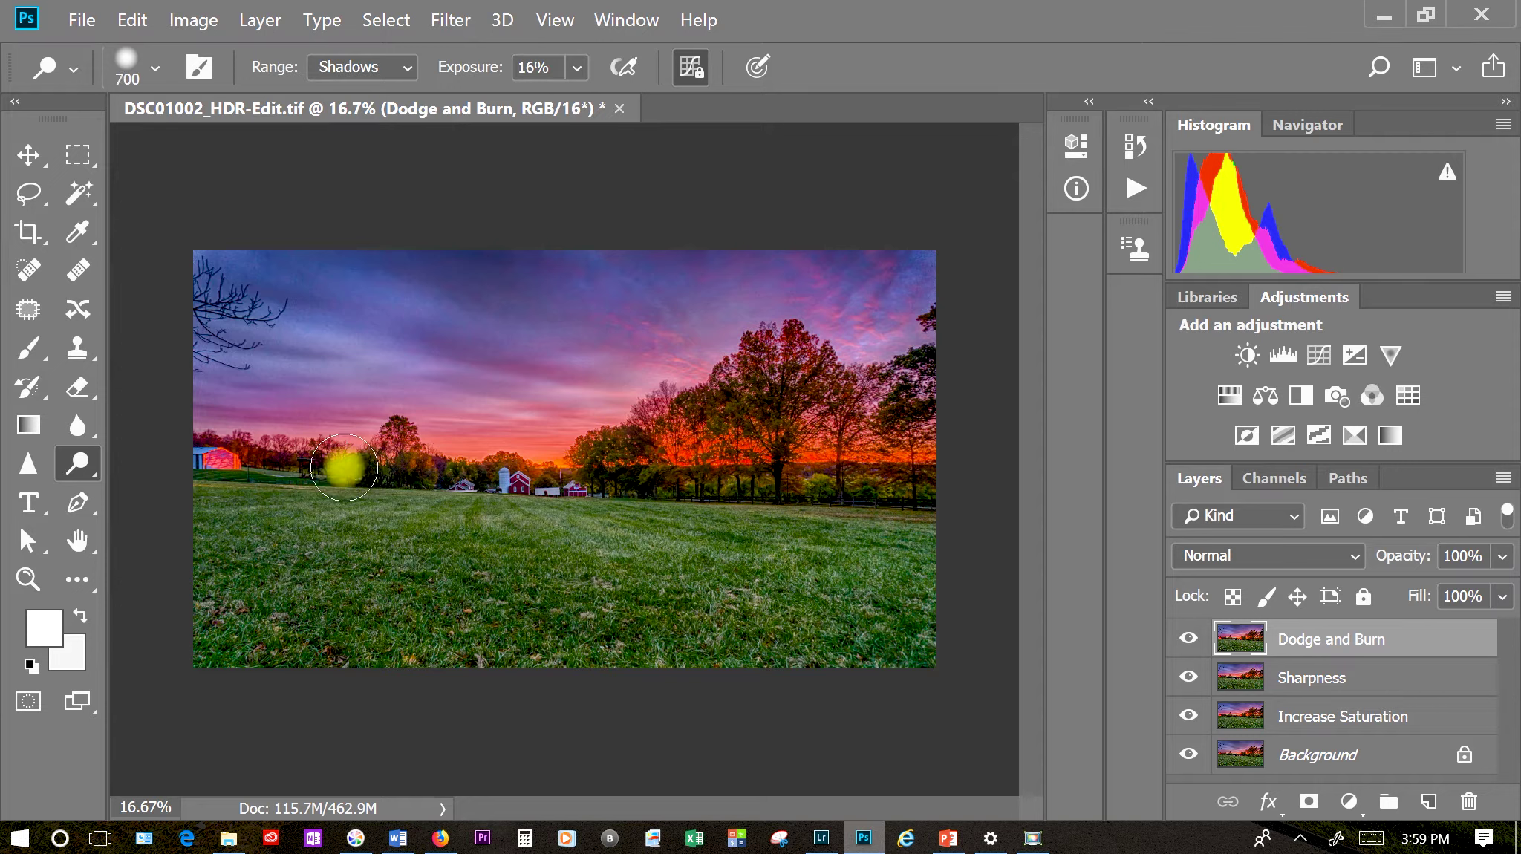
{"action": "mouse_move", "coordinate": [344, 467]}
{"action": "left_mouse_down"}
{"action": "mouse_move", "coordinate": [945, 488]}
{"action": "mouse_move", "coordinate": [706, 523]}
{"action": "left_mouse_up"}
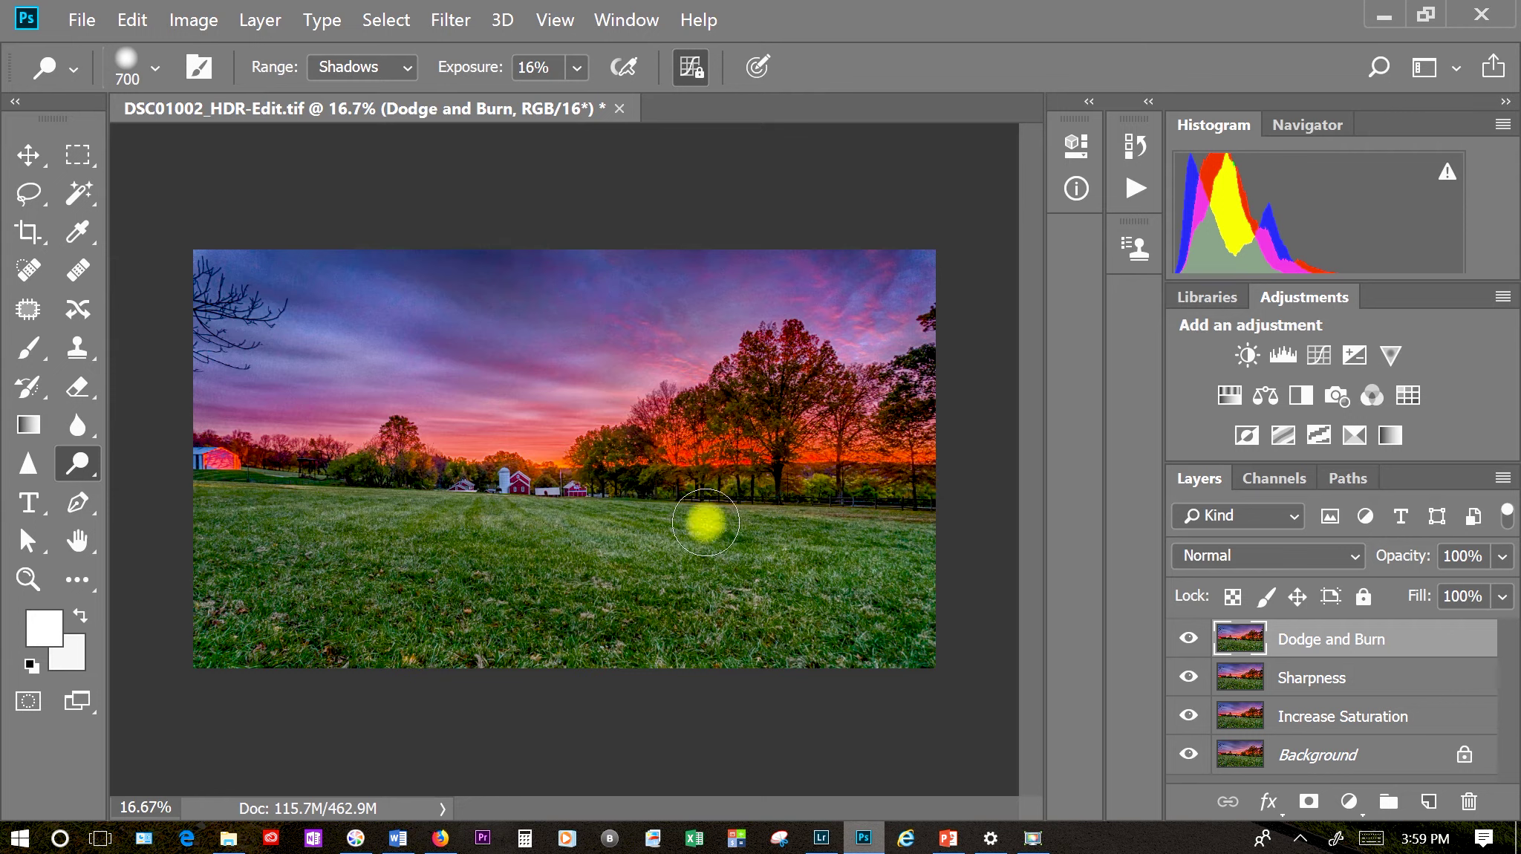
{"action": "key", "text": "bracketleft"}
{"action": "key", "text": "bracketleft"}
{"action": "key", "text": "bracketleft"}
{"action": "mouse_move", "coordinate": [401, 445]}
{"action": "left_mouse_down"}
{"action": "mouse_move", "coordinate": [460, 472]}
{"action": "mouse_move", "coordinate": [233, 451]}
{"action": "mouse_move", "coordinate": [336, 469]}
{"action": "mouse_move", "coordinate": [387, 419]}
{"action": "mouse_move", "coordinate": [344, 468]}
{"action": "mouse_move", "coordinate": [946, 488]}
{"action": "mouse_move", "coordinate": [872, 537]}
{"action": "mouse_move", "coordinate": [368, 518]}
{"action": "mouse_move", "coordinate": [460, 476]}
{"action": "mouse_move", "coordinate": [194, 441]}
{"action": "left_mouse_up"}
{"action": "key", "text": "bracketright"}
{"action": "key", "text": "bracketright"}
{"action": "key", "text": "bracketright"}
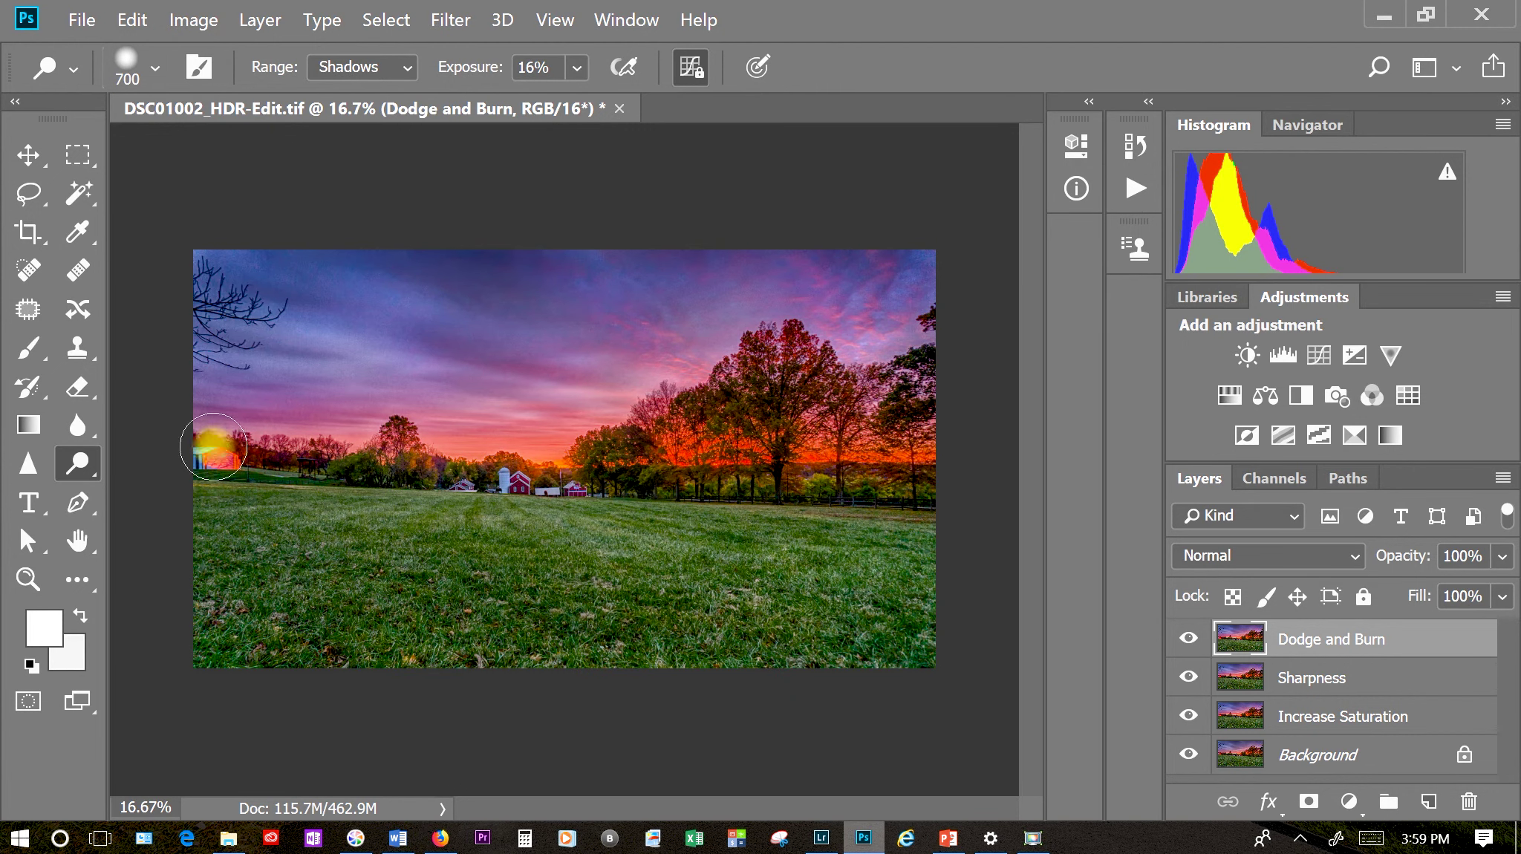
{"action": "left_click", "coordinate": [1182, 636]}
{"action": "left_click", "coordinate": [1182, 636]}
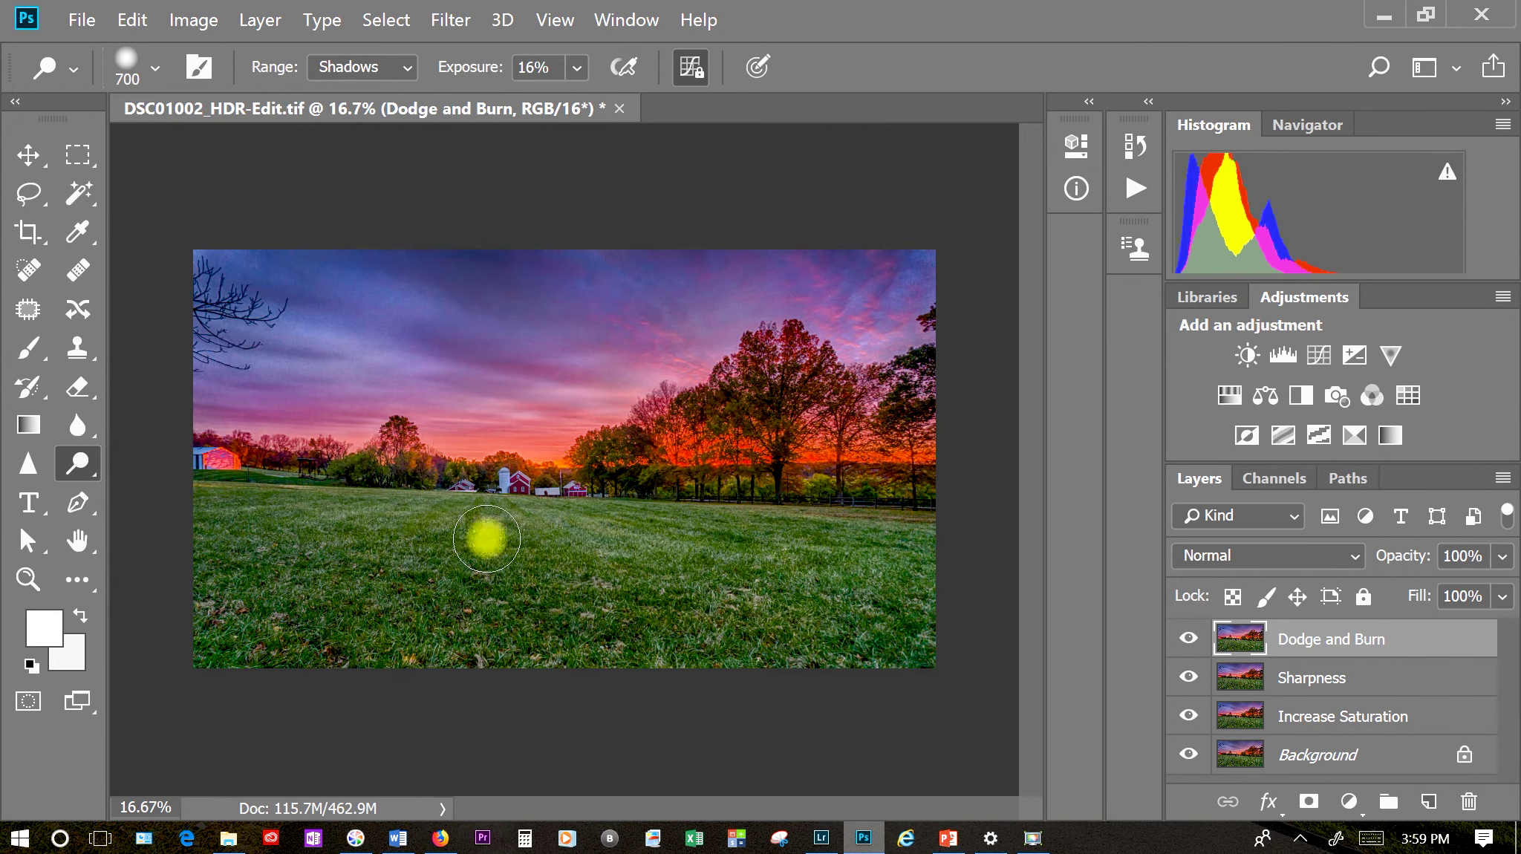
- Duplicate the Dodge and Burn layer, replacing the proposed name with 'Burn'
{"action": "right_click", "coordinate": [1322, 652]}
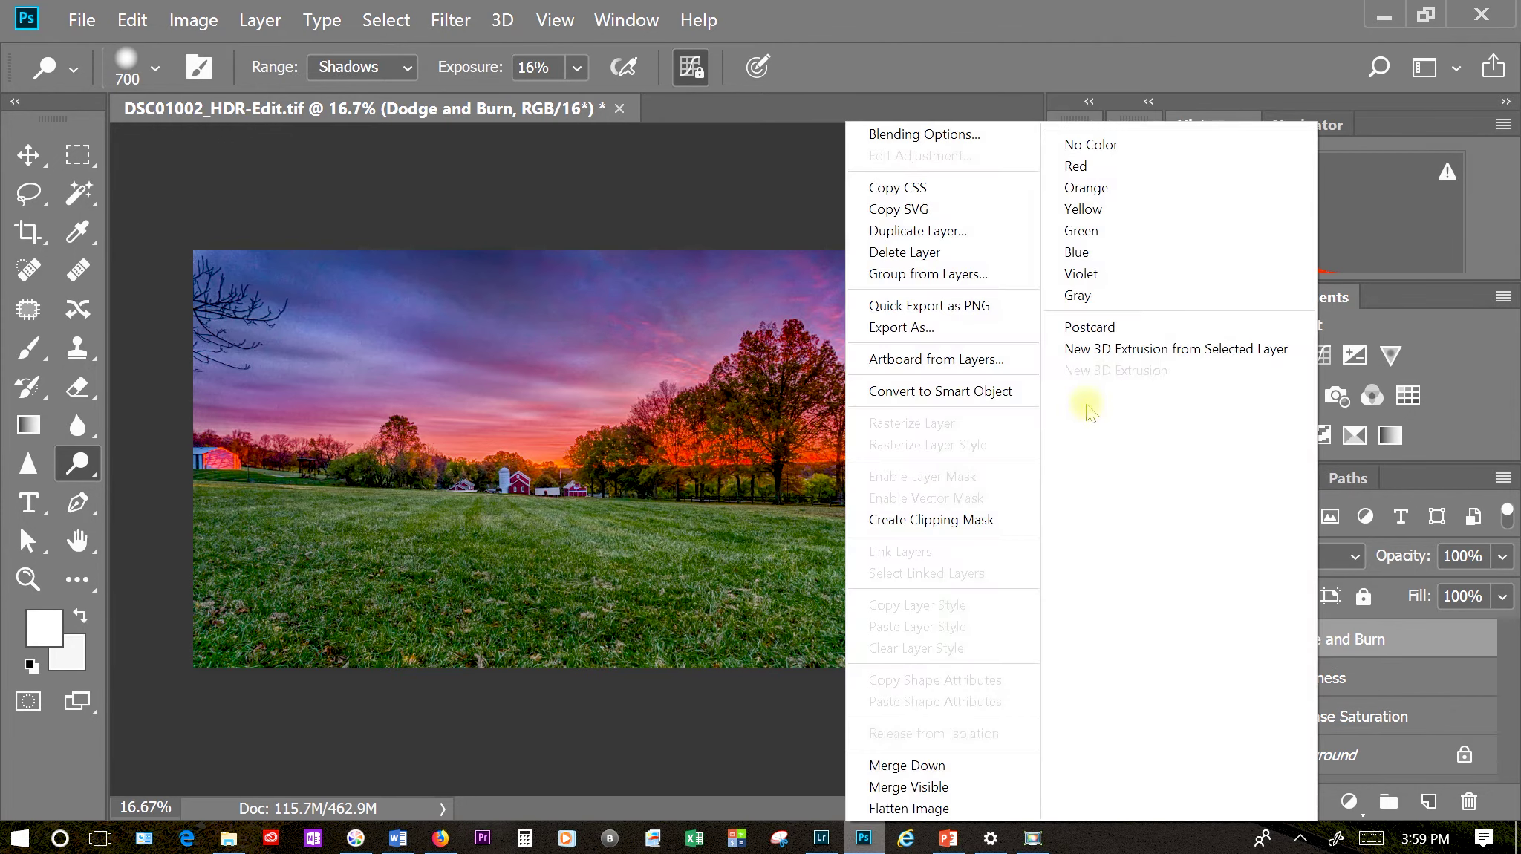
{"action": "left_click", "coordinate": [943, 237]}
{"action": "left_click", "coordinate": [492, 96]}
{"action": "left_click_drag", "start_coordinate": [492, 97], "coordinate": [224, 90]}
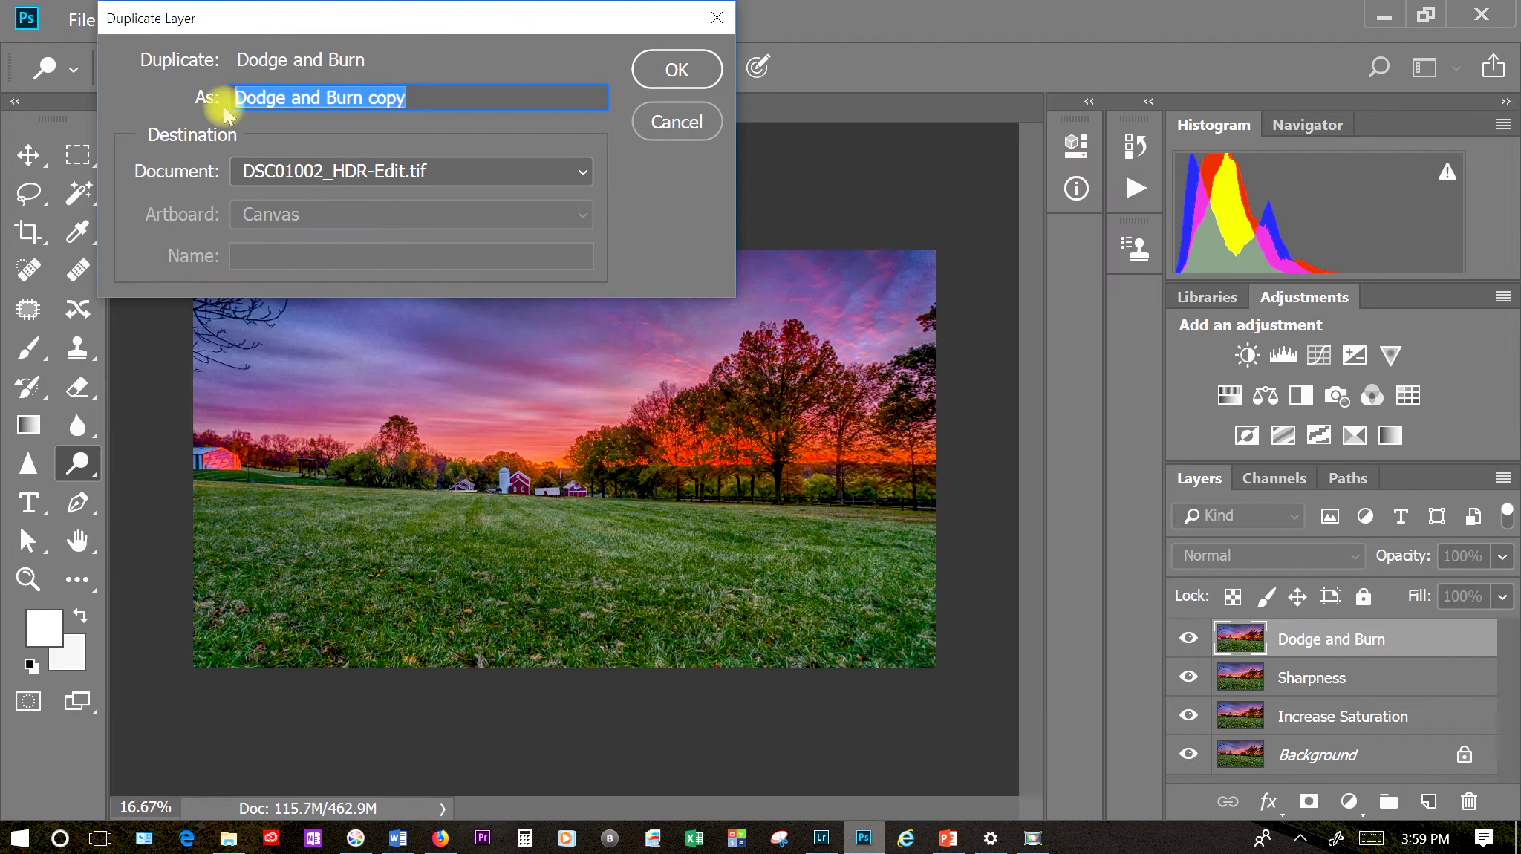
{"action": "type", "text": "Bur"}
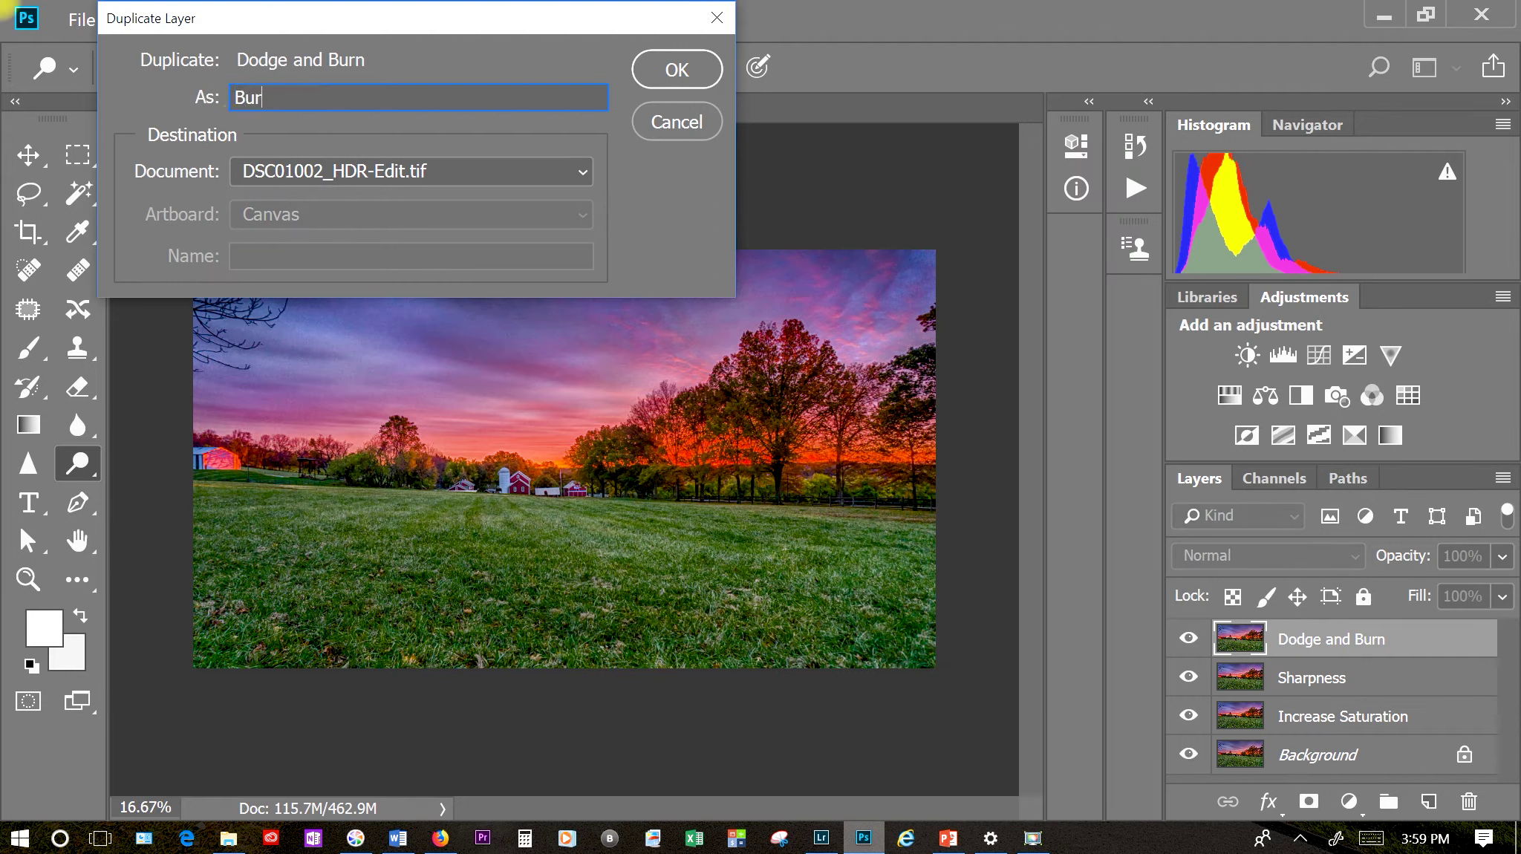
{"action": "type", "text": "n"}
{"action": "left_click", "coordinate": [681, 71]}
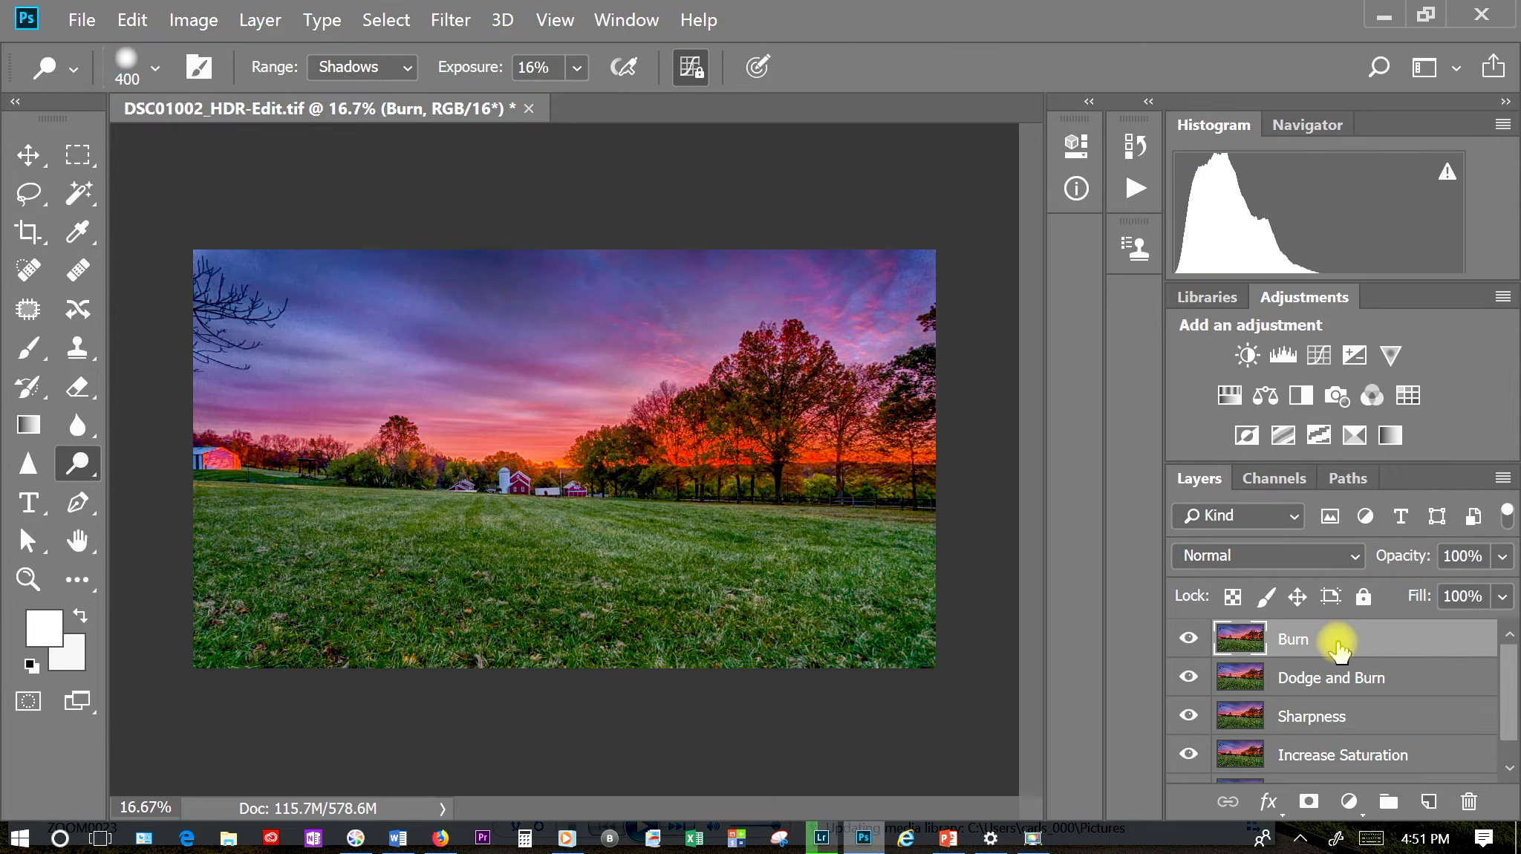
- Select the Burn Tool and restrict its range to Highlights
{"action": "right_click", "coordinate": [86, 472]}
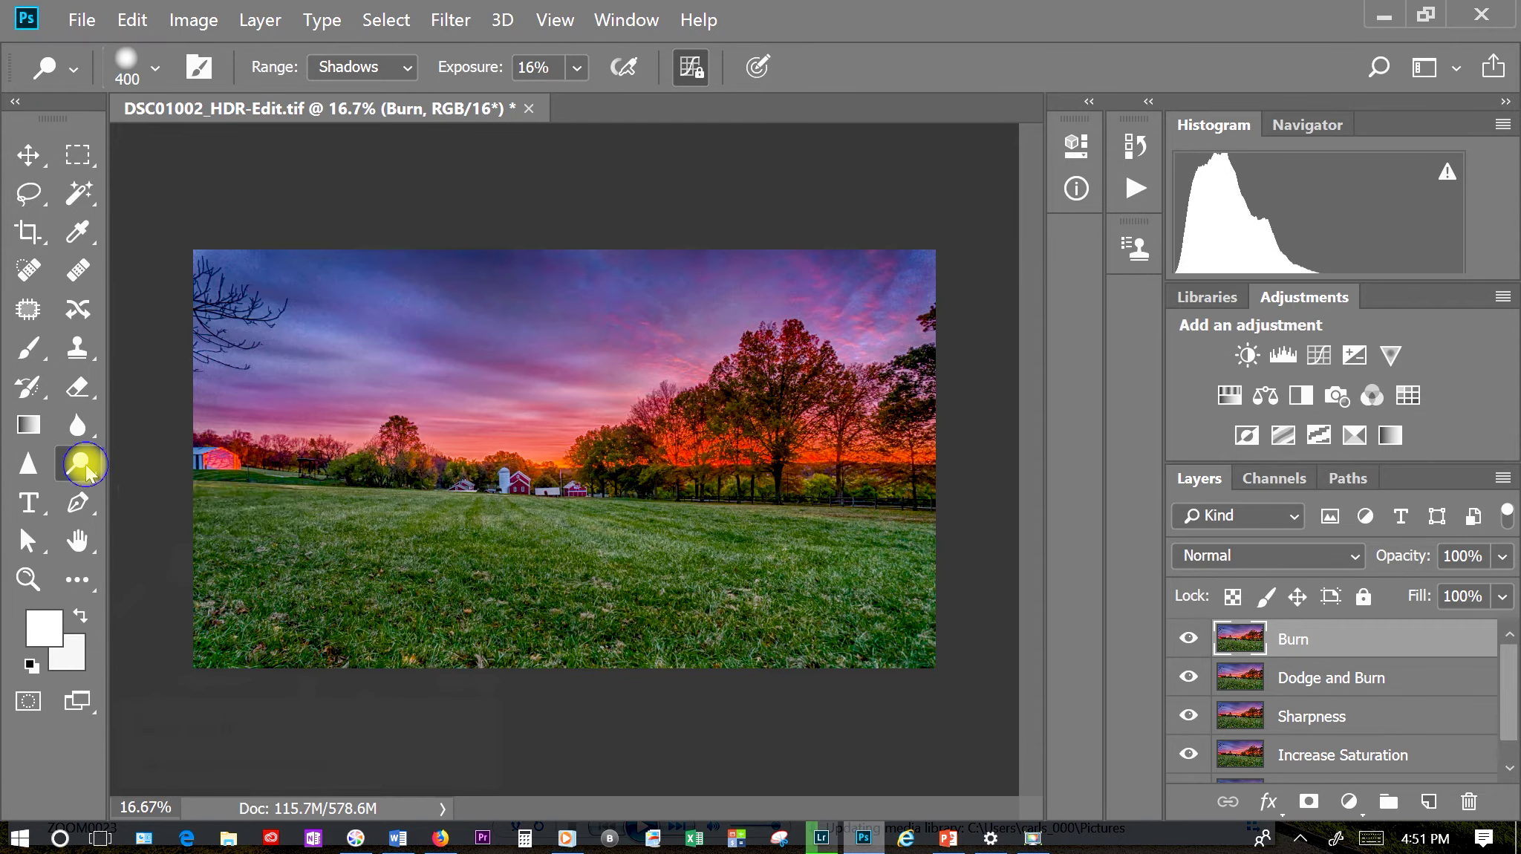
{"action": "left_click", "coordinate": [178, 495]}
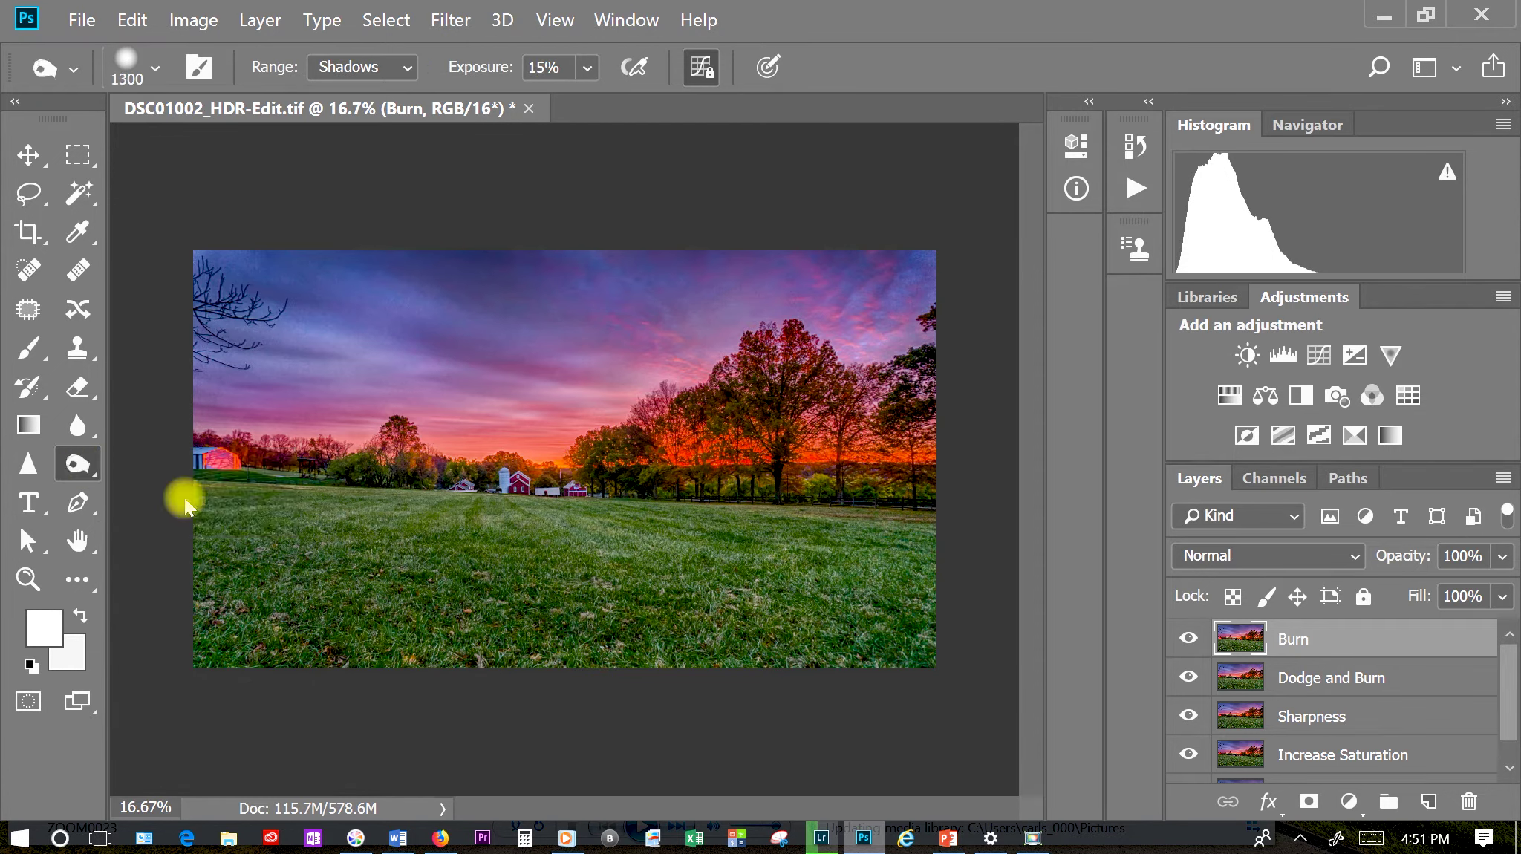
{"action": "left_click", "coordinate": [406, 72]}
{"action": "left_click", "coordinate": [355, 128]}
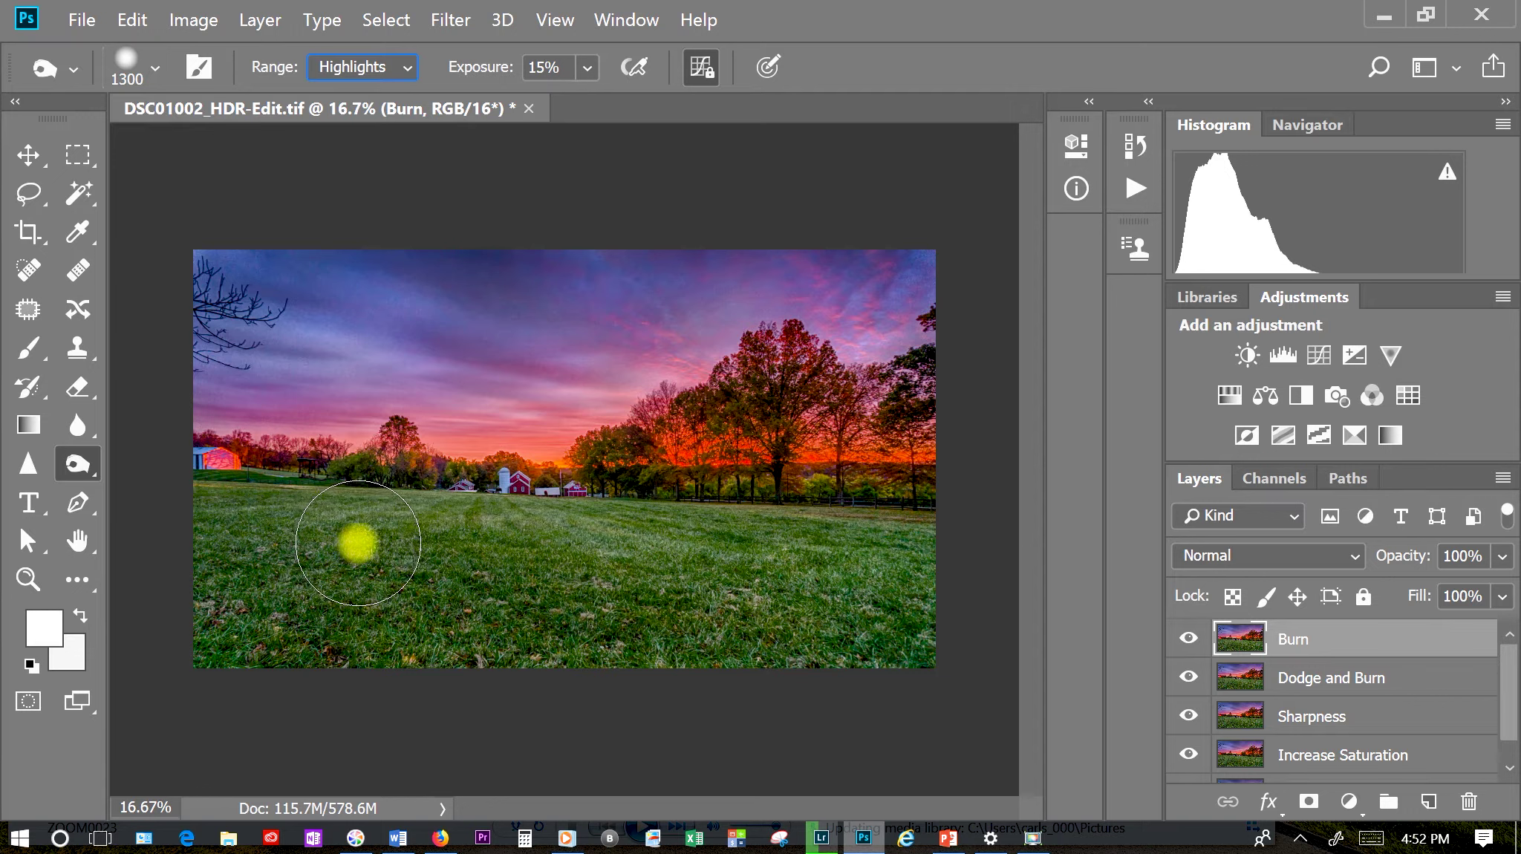
- Burn the grass highlights, adjusting the brush to 1600, 1500, then 1300 px
{"action": "mouse_move", "coordinate": [353, 546]}
{"action": "left_mouse_down"}
{"action": "mouse_move", "coordinate": [408, 511]}
{"action": "mouse_move", "coordinate": [357, 548]}
{"action": "left_mouse_up"}
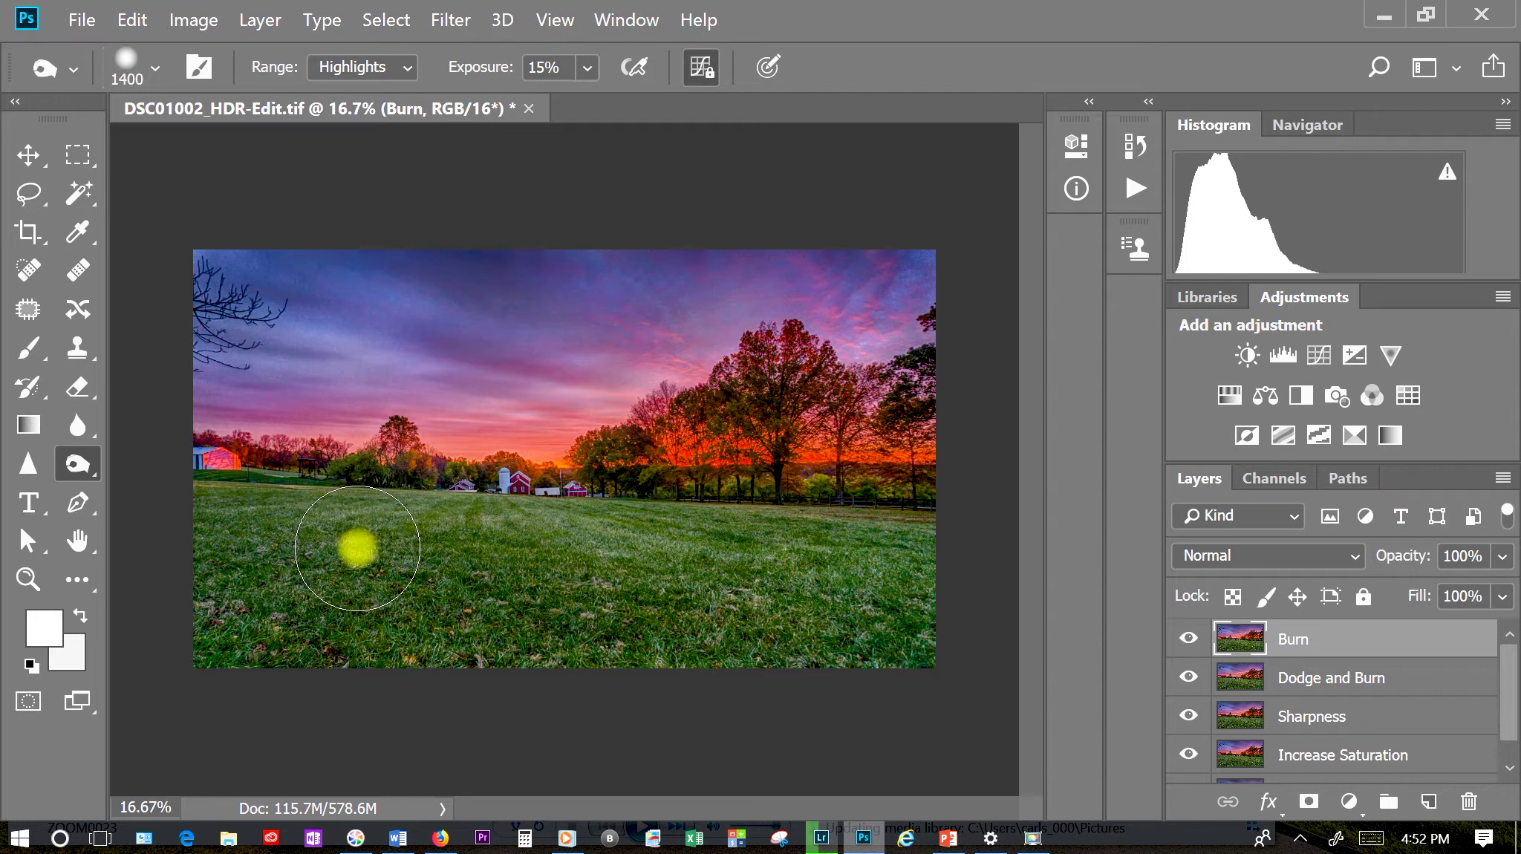
{"action": "key", "text": "bracketright"}
{"action": "key", "text": "bracketright"}
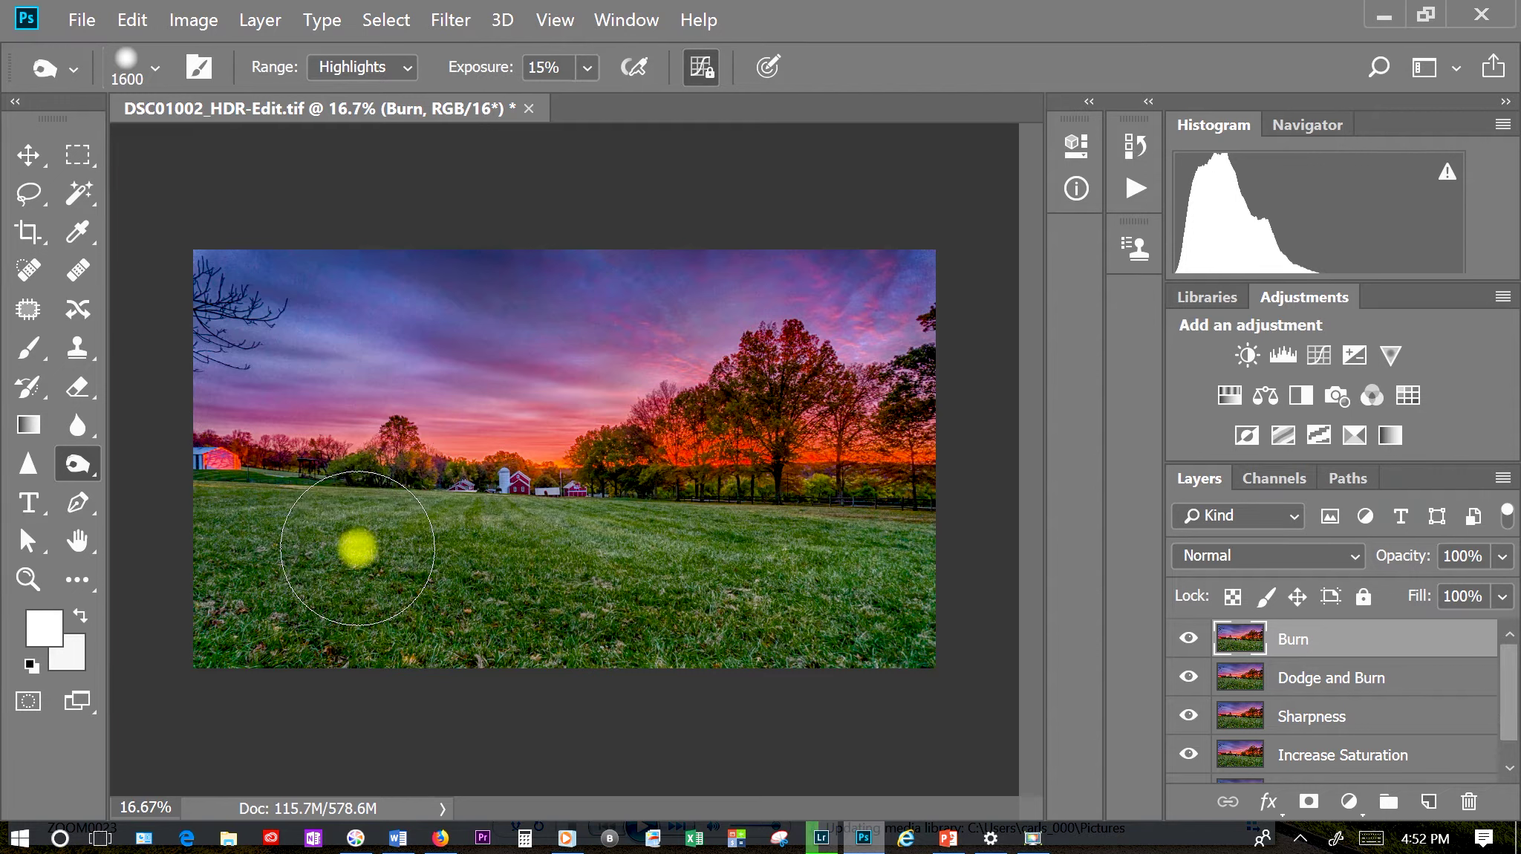
{"action": "key", "text": "bracketleft"}
{"action": "key", "text": "bracketleft"}
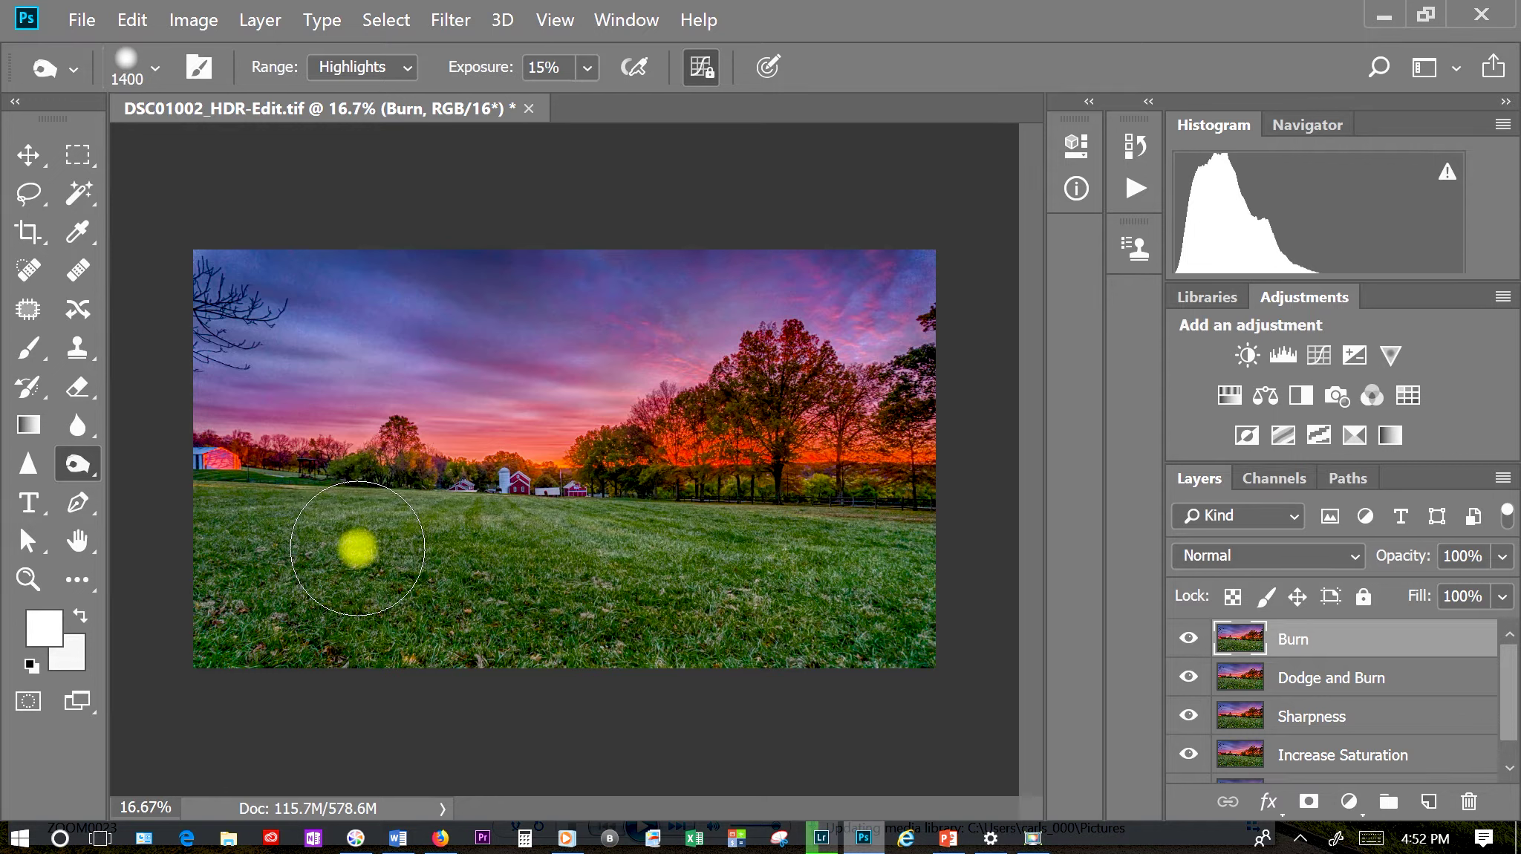
{"action": "key", "text": "bracketleft"}
{"action": "key", "text": "bracketleft"}
{"action": "key", "text": "bracketleft"}
{"action": "key", "text": "bracketleft"}
{"action": "key", "text": "bracketleft"}
{"action": "key", "text": "bracketleft"}
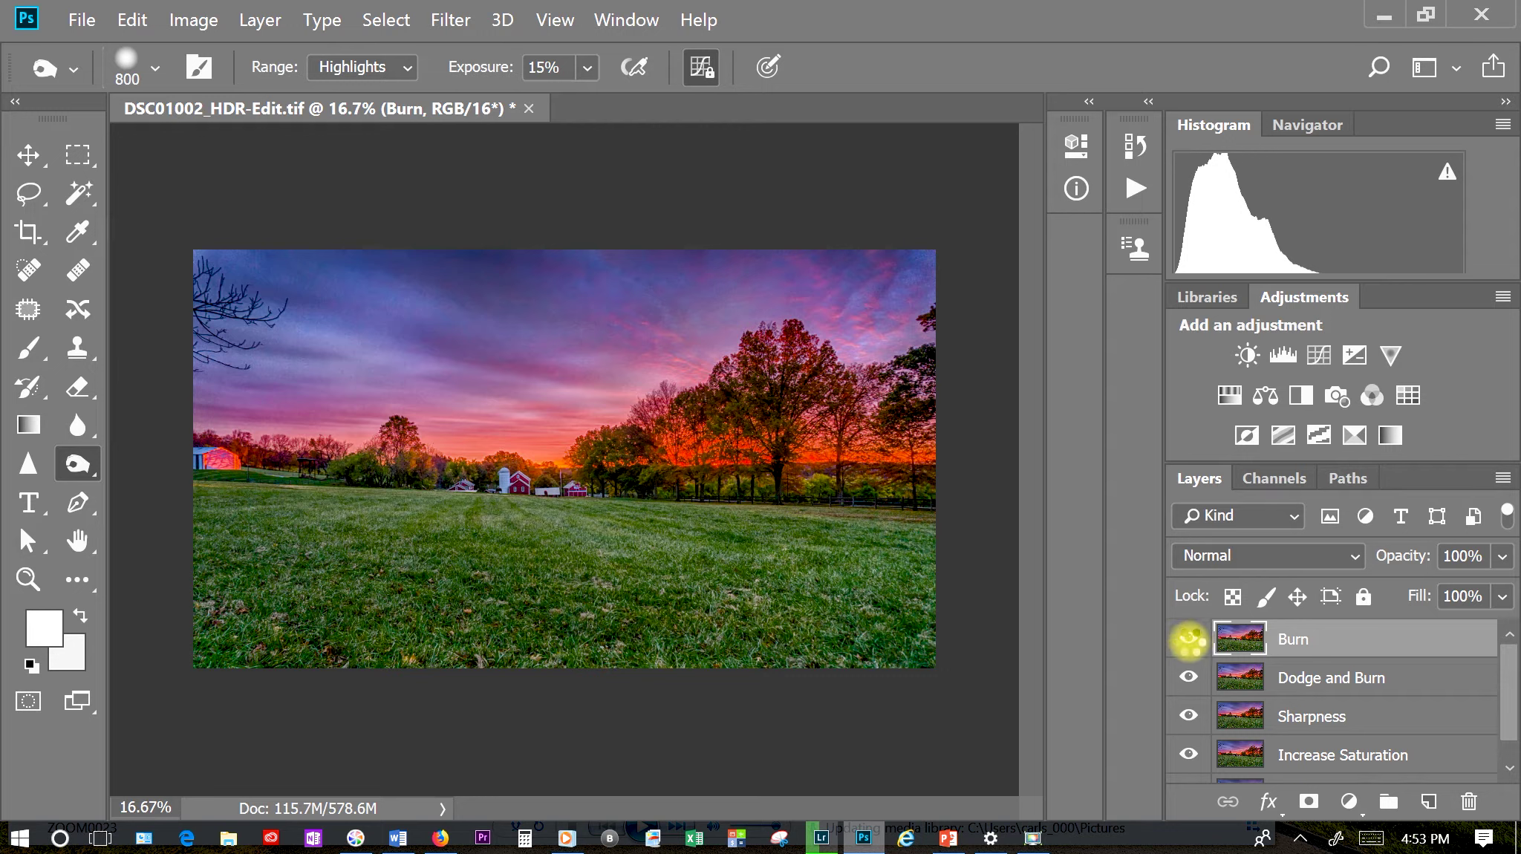
- Compare the Burn layer on and off, then set its opacity to 64%
{"action": "left_click", "coordinate": [1189, 640]}
{"action": "left_click", "coordinate": [1189, 640]}
{"action": "left_click", "coordinate": [1189, 640]}
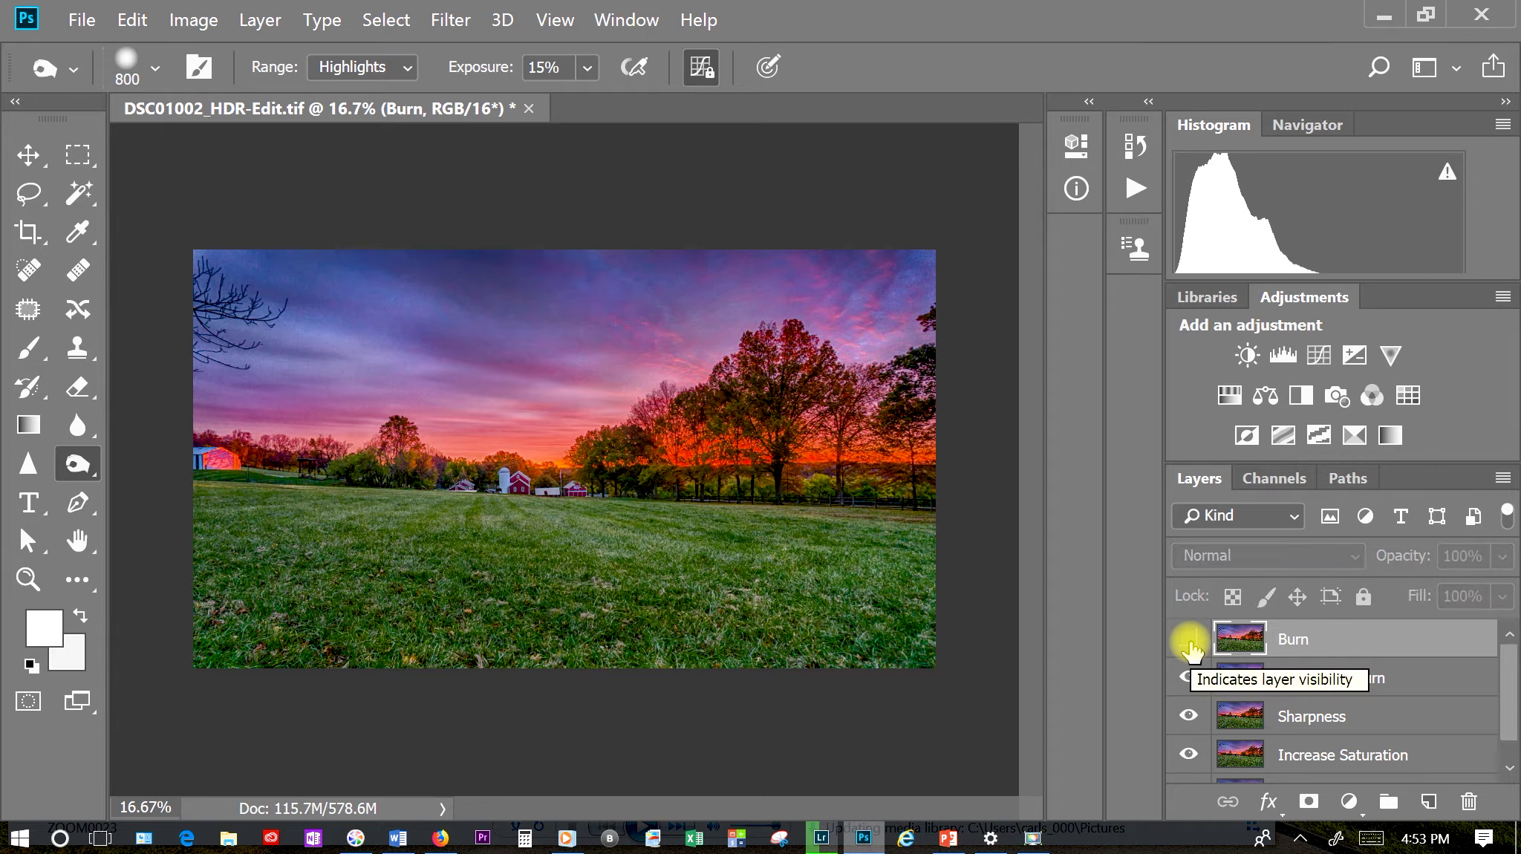
{"action": "left_click", "coordinate": [1189, 640]}
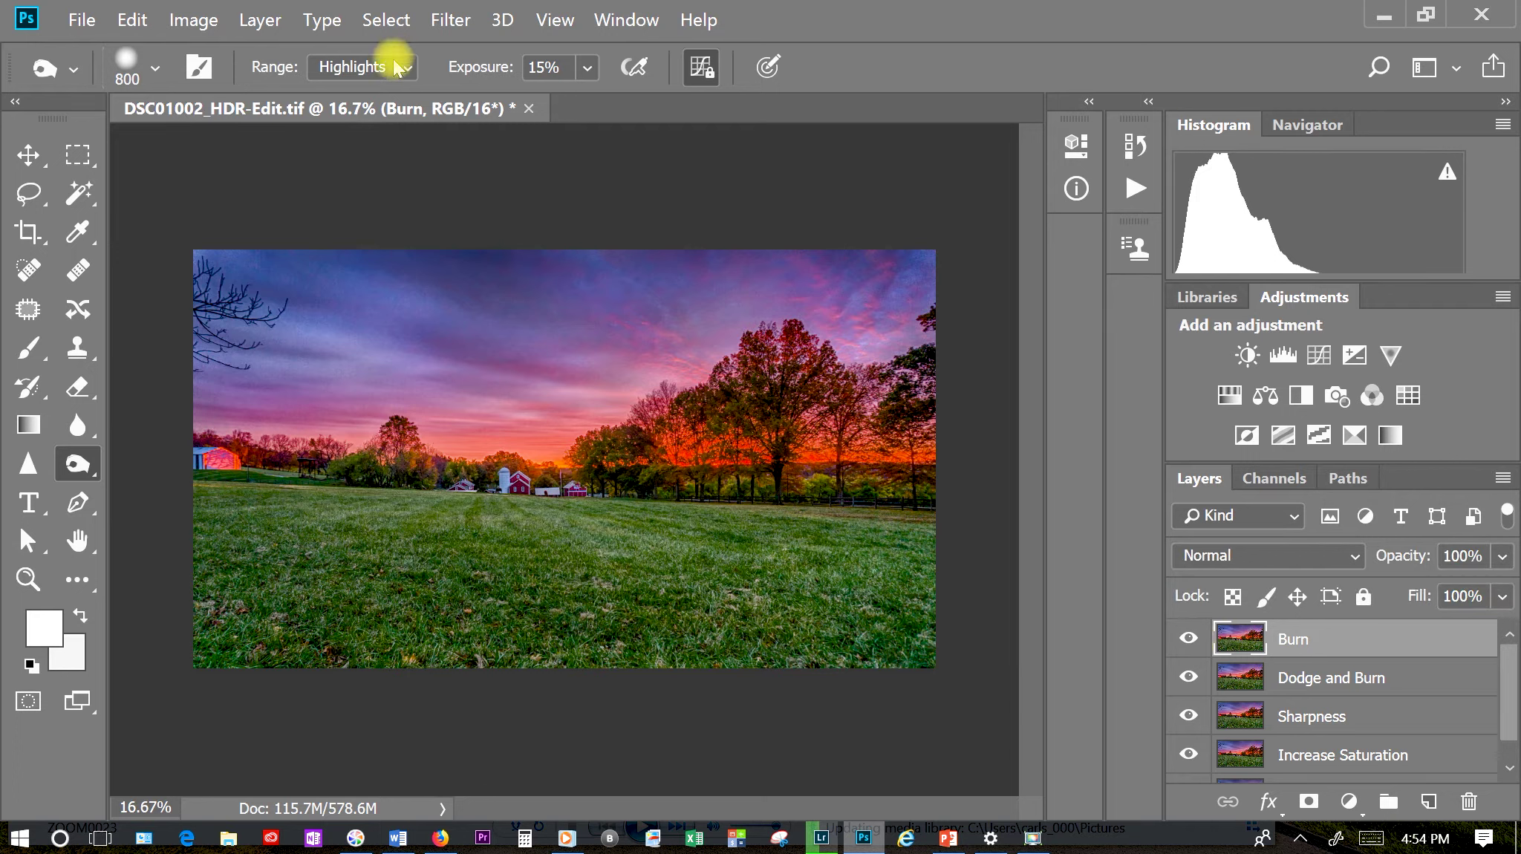
{"action": "left_click", "coordinate": [1190, 643]}
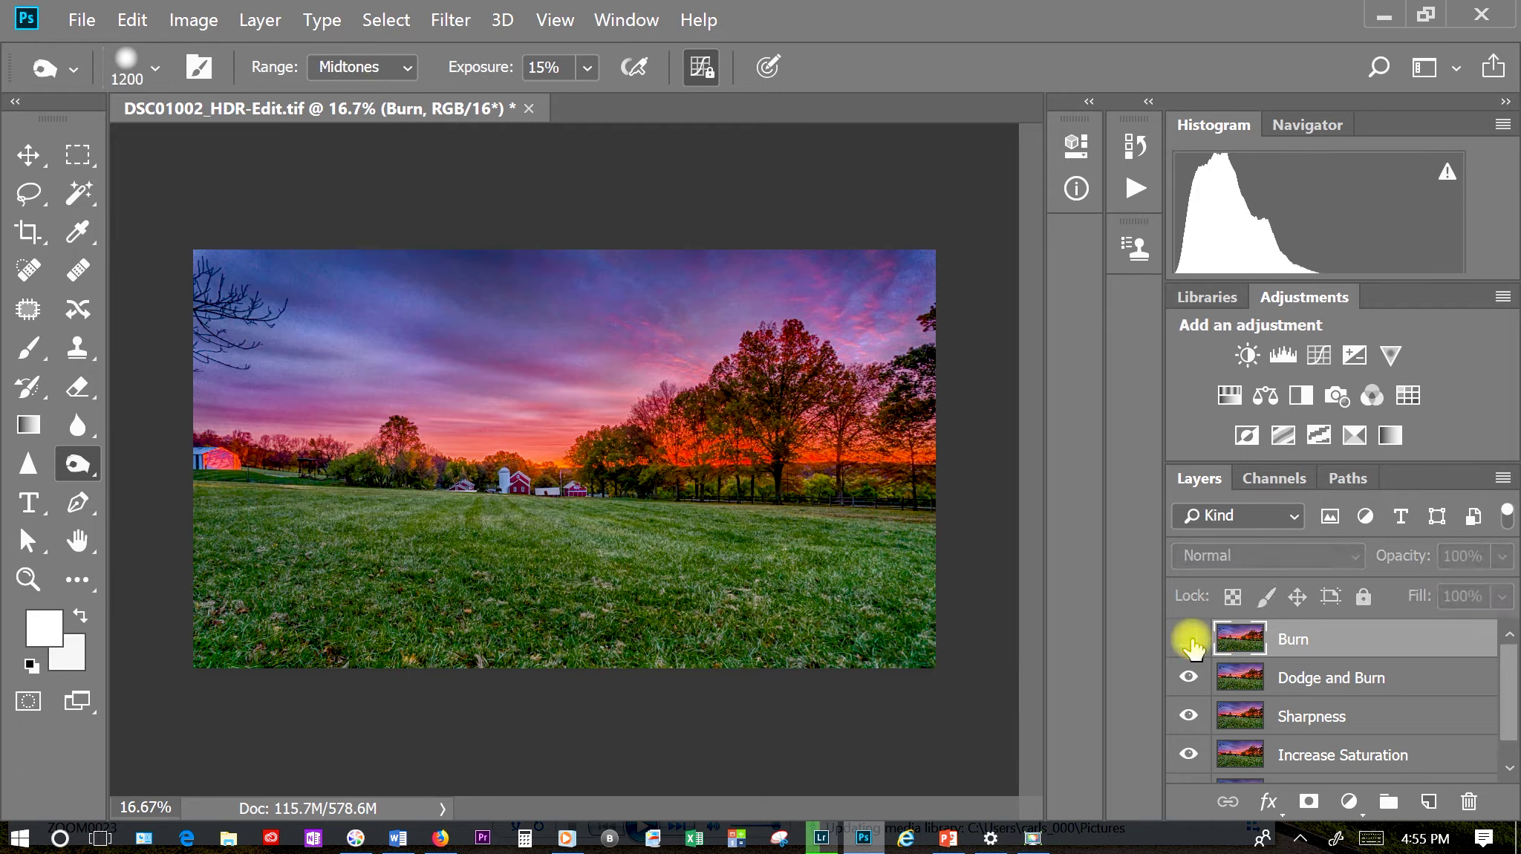
{"action": "left_click", "coordinate": [1191, 642]}
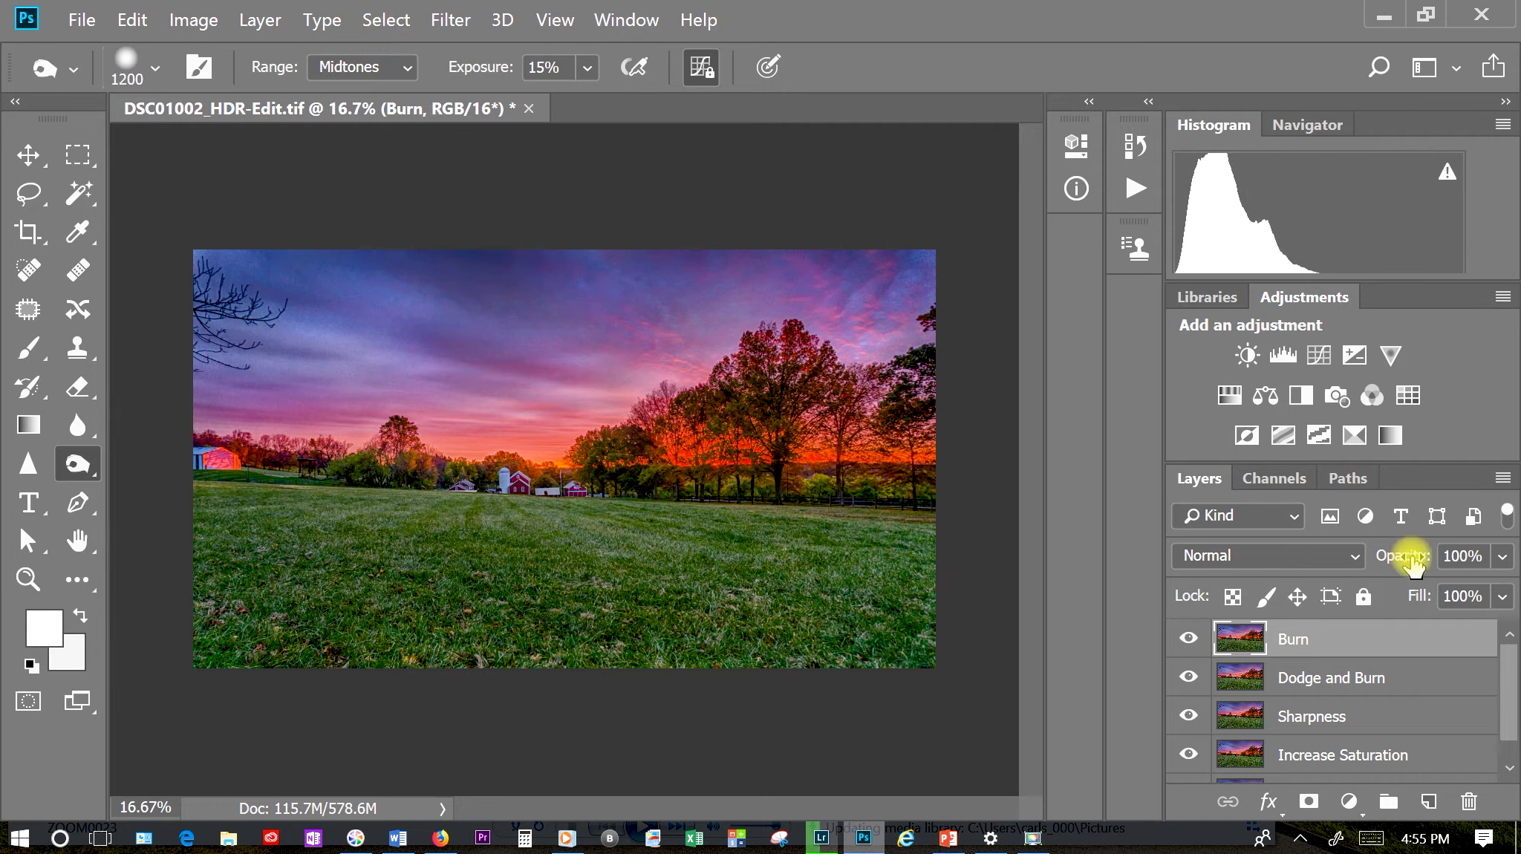
{"action": "left_click_drag", "start_coordinate": [1419, 559], "coordinate": [1390, 562]}
{"action": "key", "text": "Return"}
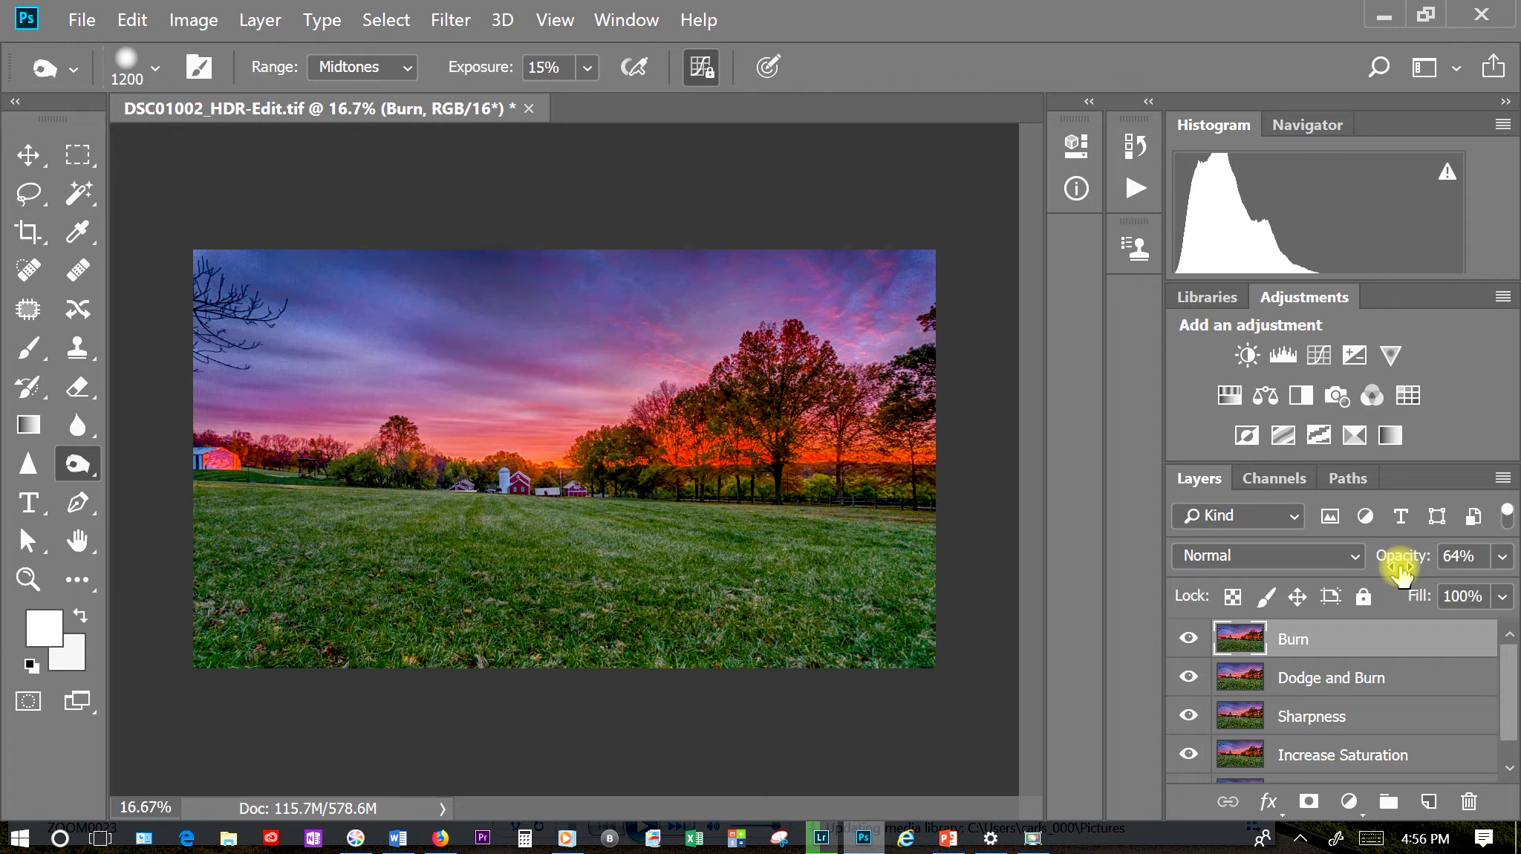
- Make a copy of the Dodge and Burn layer, then select the Burn layer and dismiss its options menu
{"action": "left_click", "coordinate": [1324, 679]}
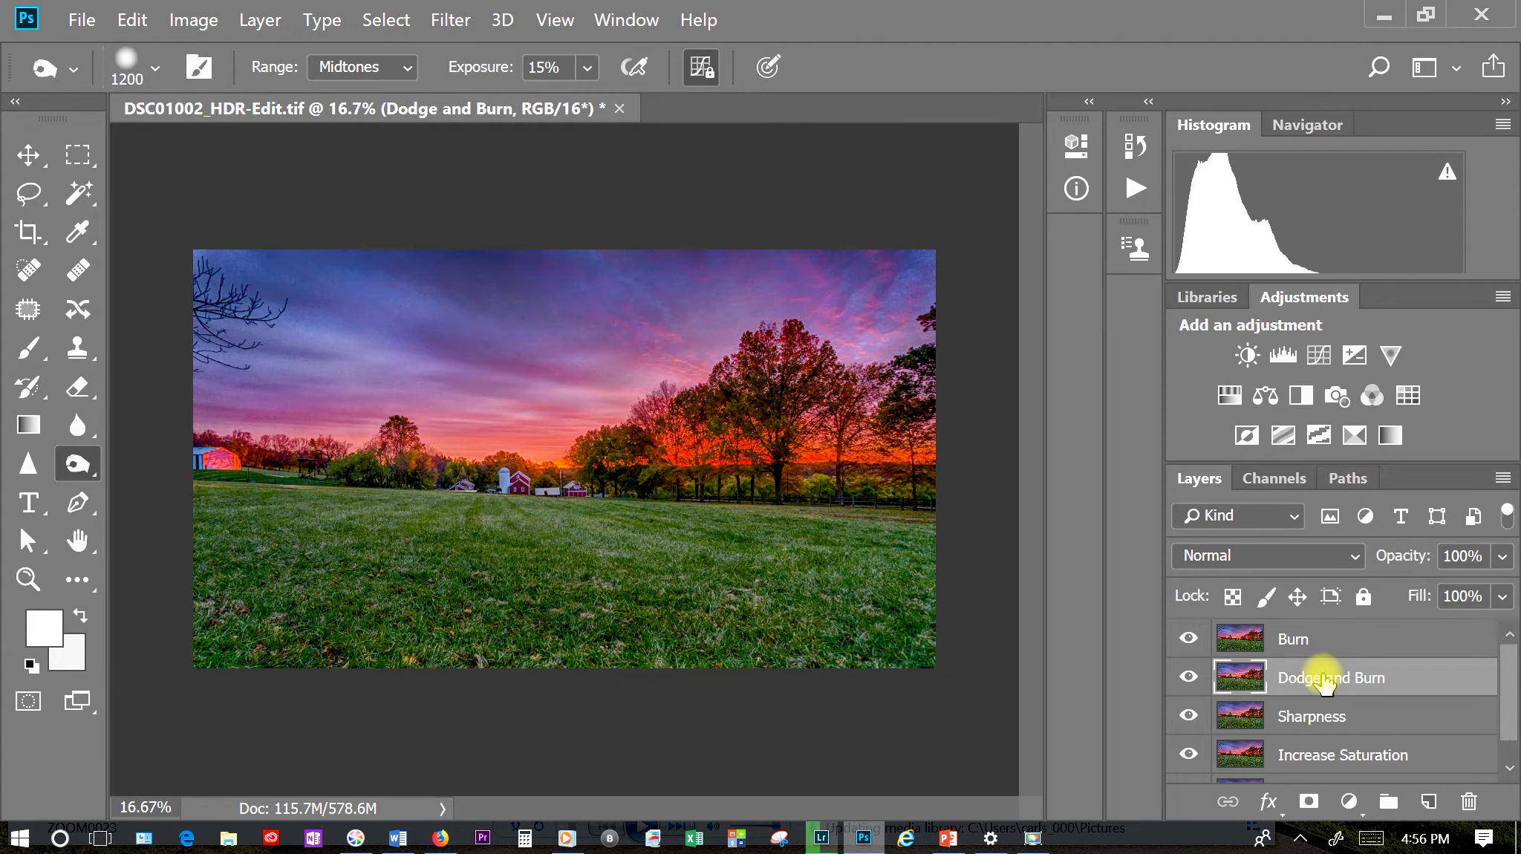
{"action": "right_click", "coordinate": [1324, 680]}
{"action": "left_click", "coordinate": [987, 231]}
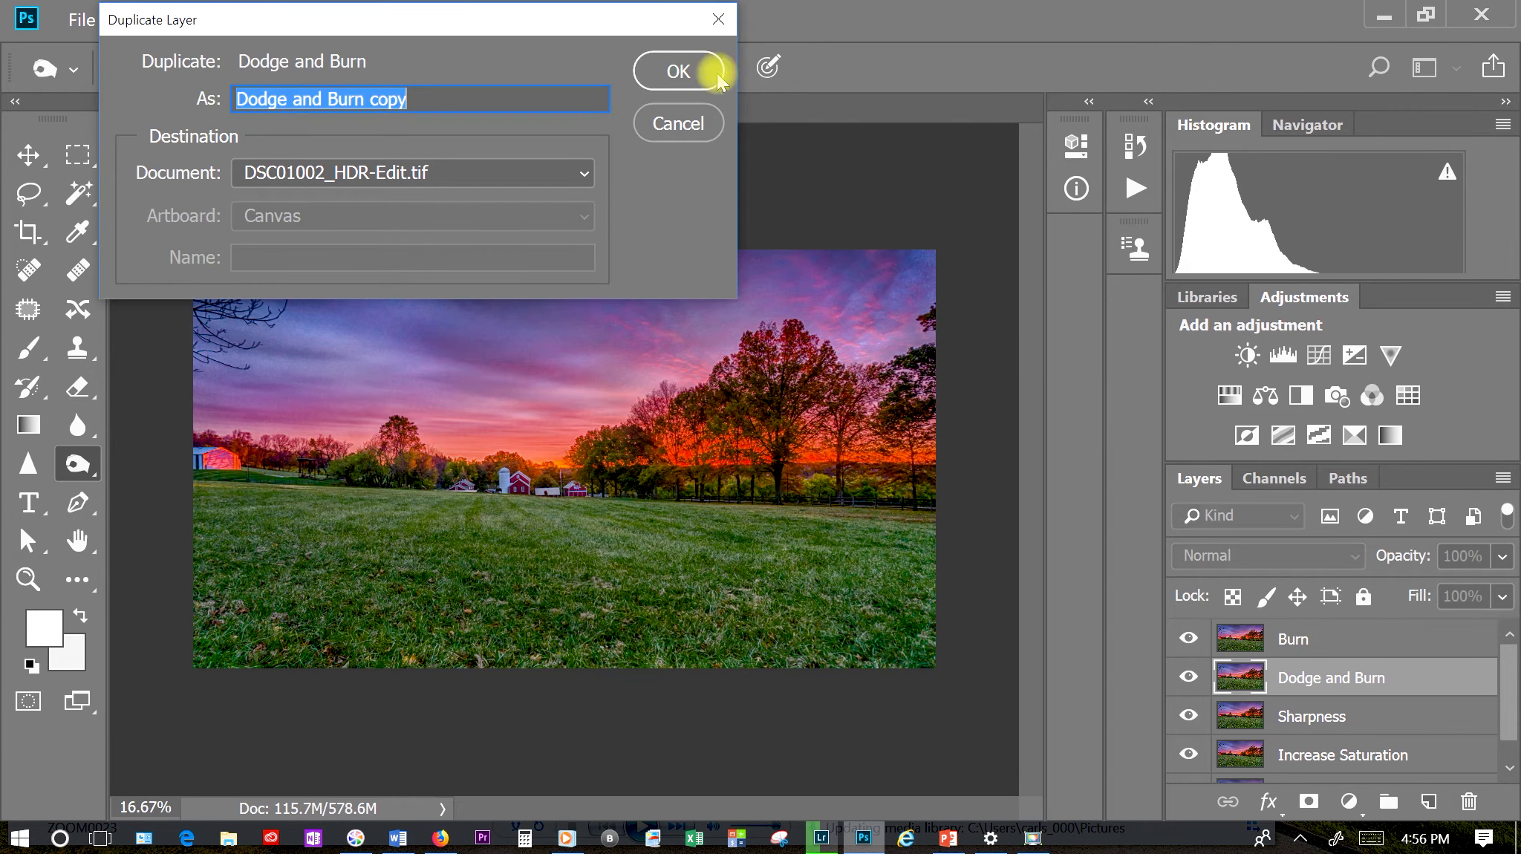
{"action": "left_click", "coordinate": [717, 74]}
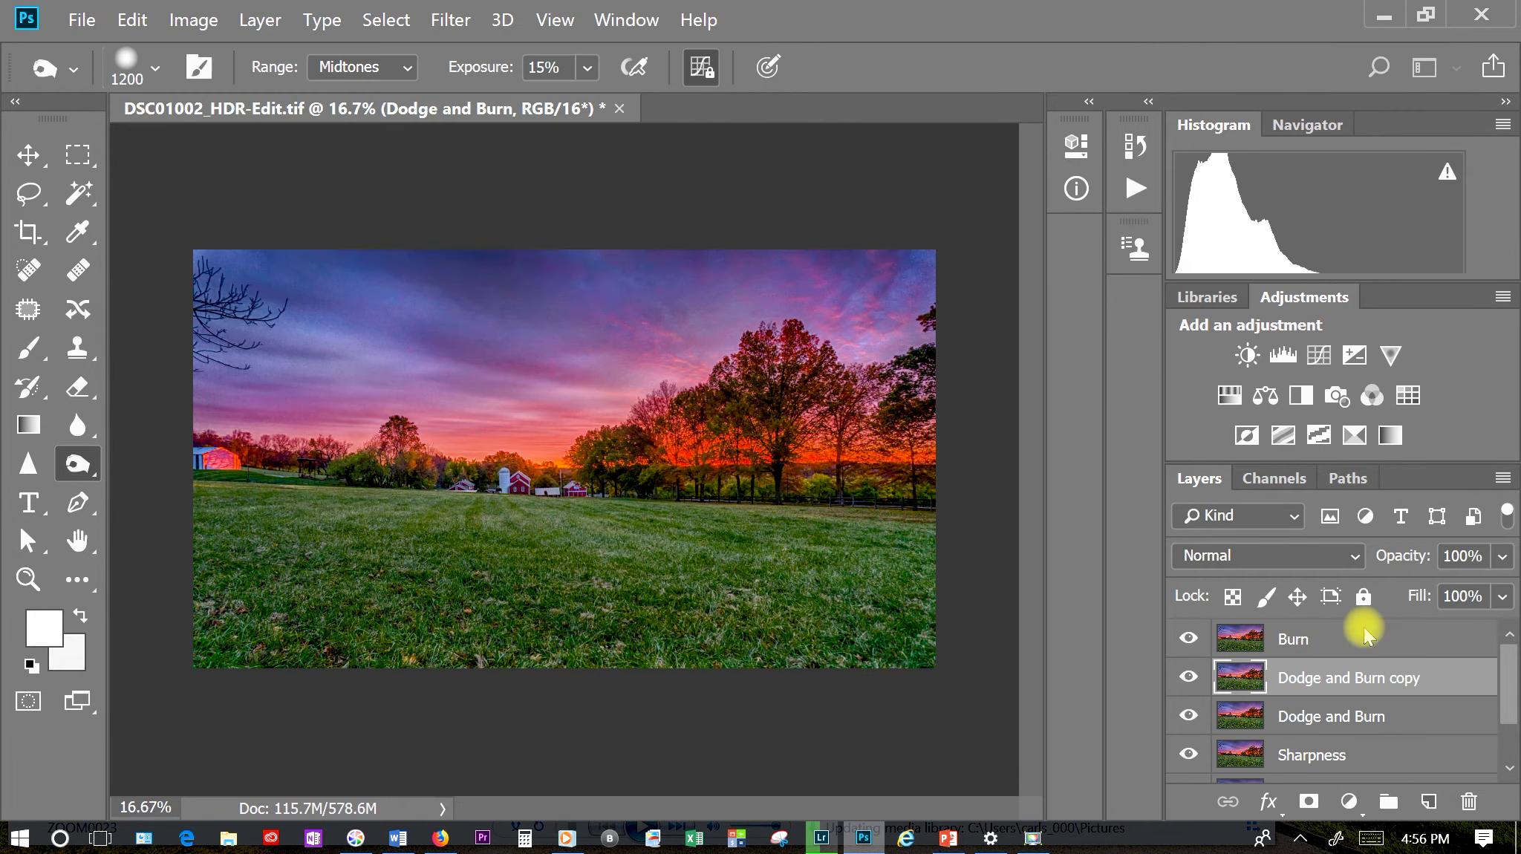
{"action": "left_click", "coordinate": [1295, 644]}
{"action": "right_click", "coordinate": [1295, 647]}
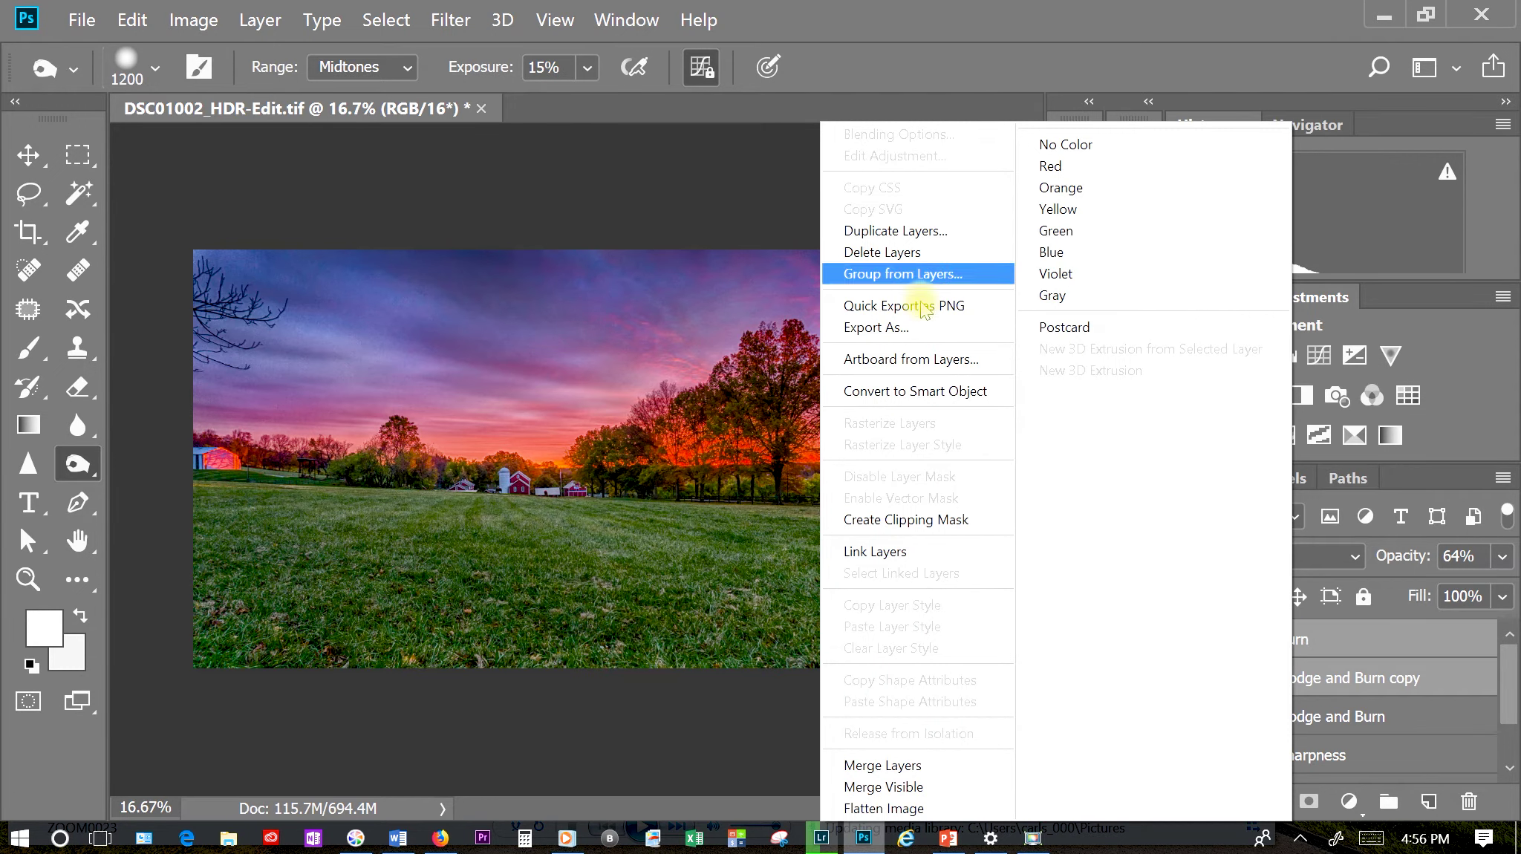
{"action": "left_click", "coordinate": [1478, 672]}
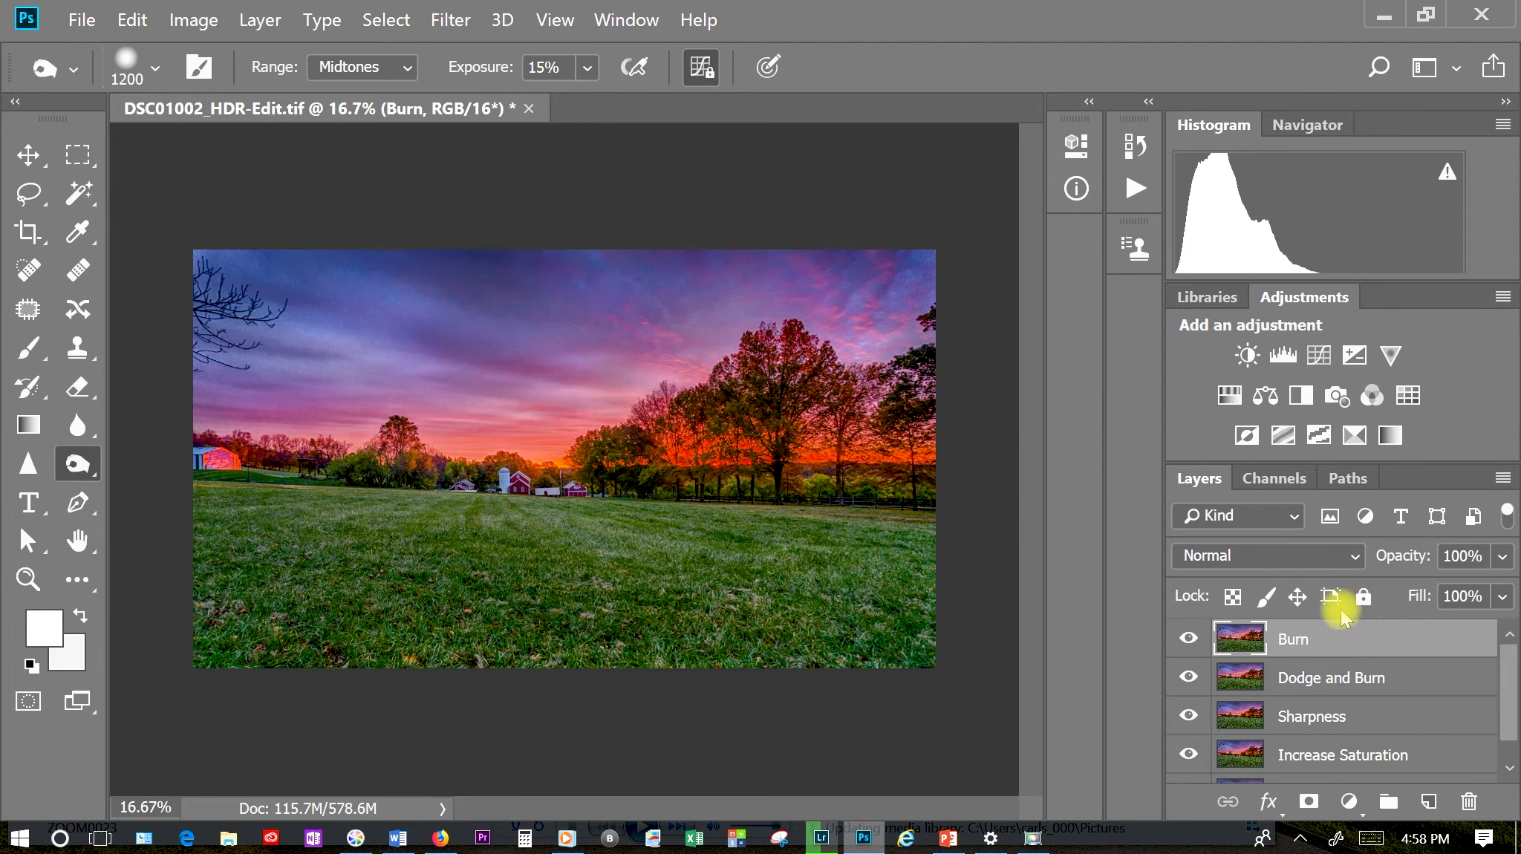
- Launch Dfine 2 from the Filter menu's Nik Collection with its automatic noise profile
{"action": "left_click", "coordinate": [461, 33]}
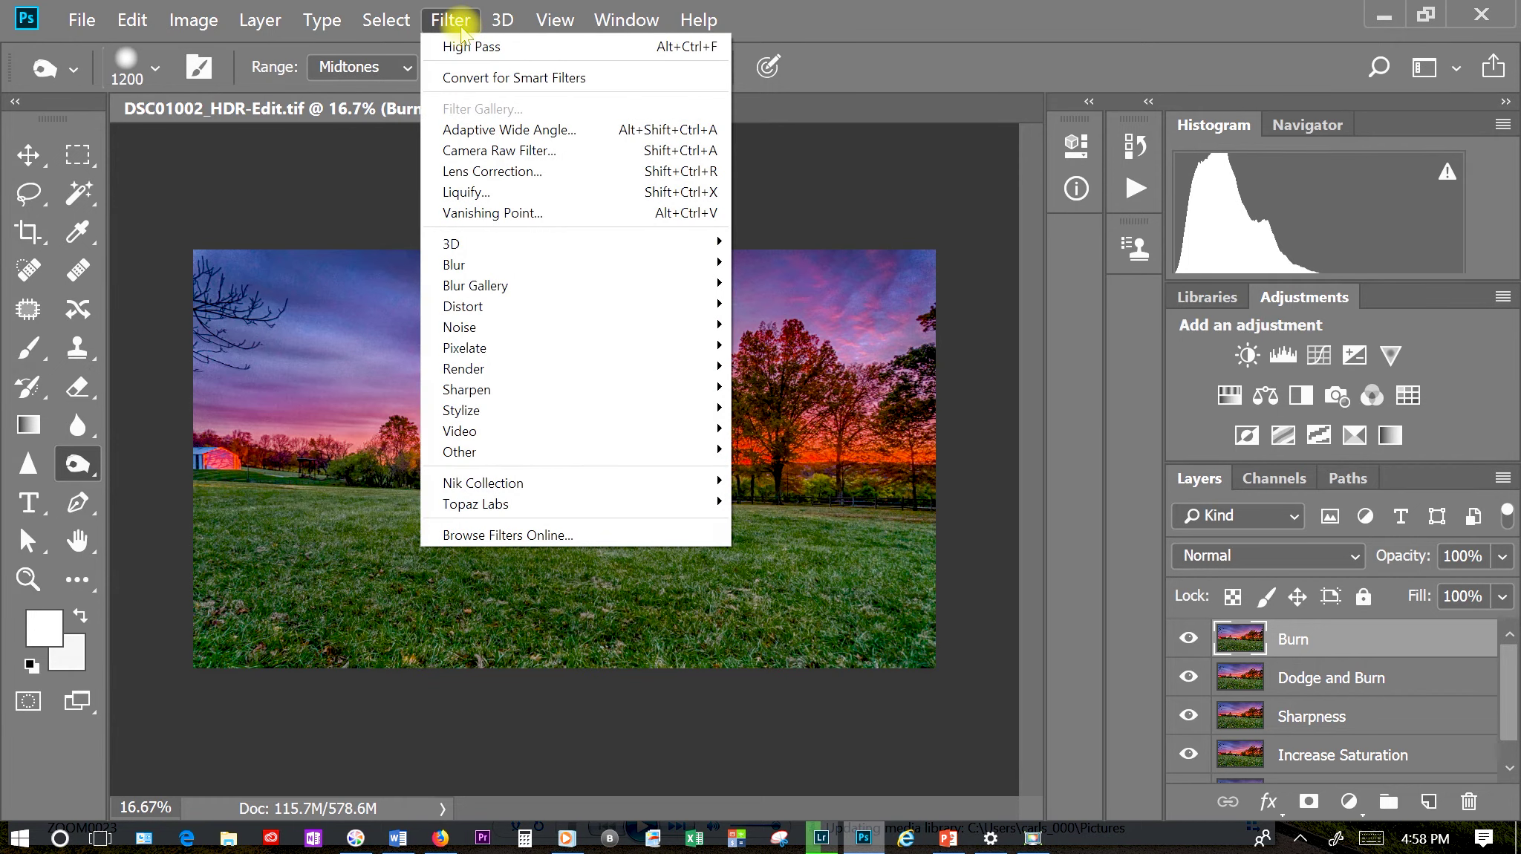
{"action": "left_click", "coordinate": [456, 21]}
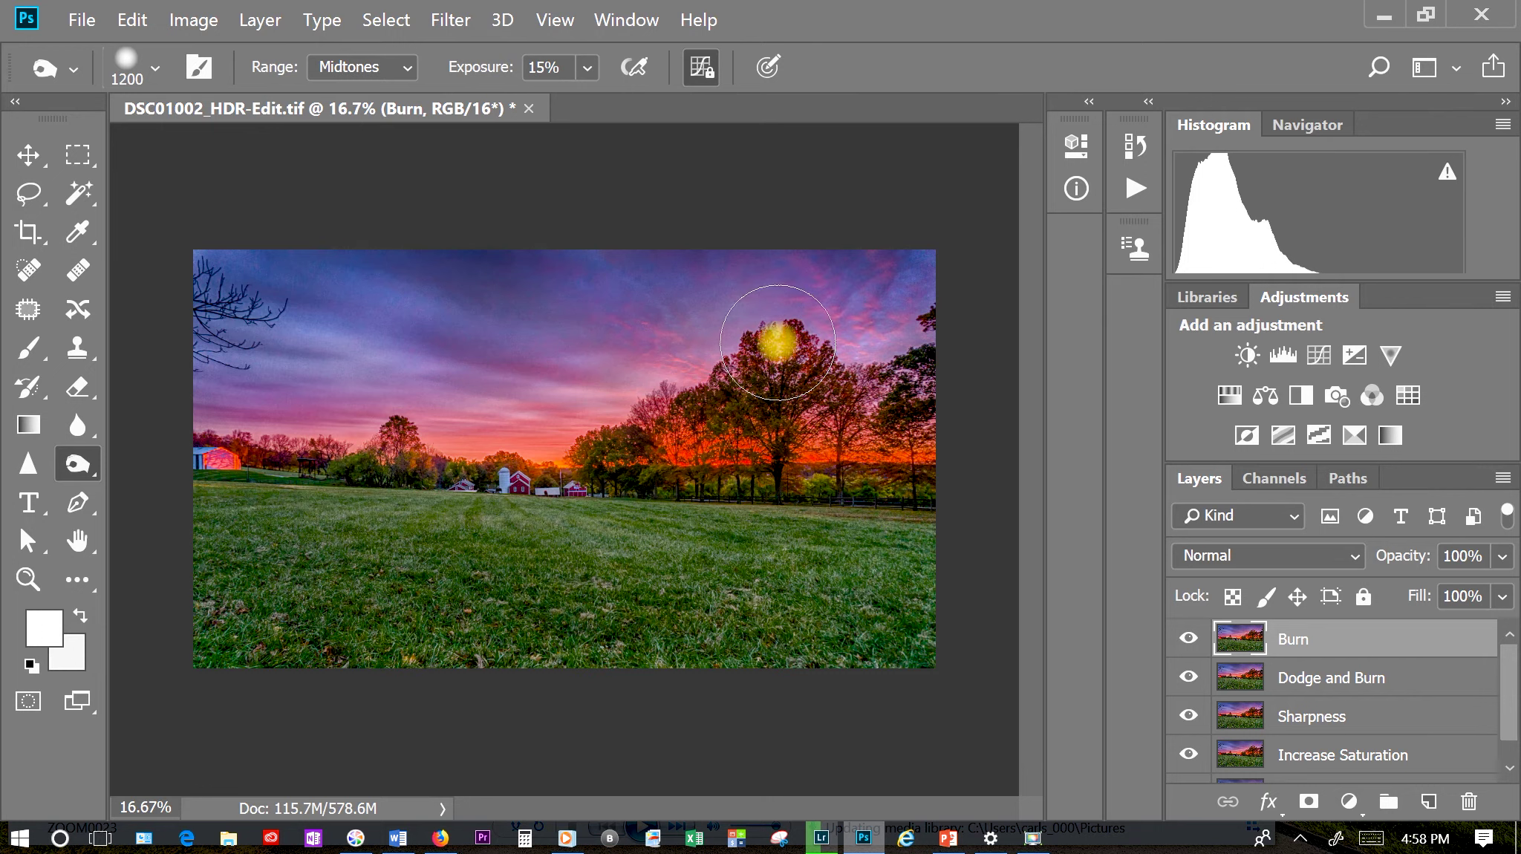
{"action": "left_click", "coordinate": [453, 24]}
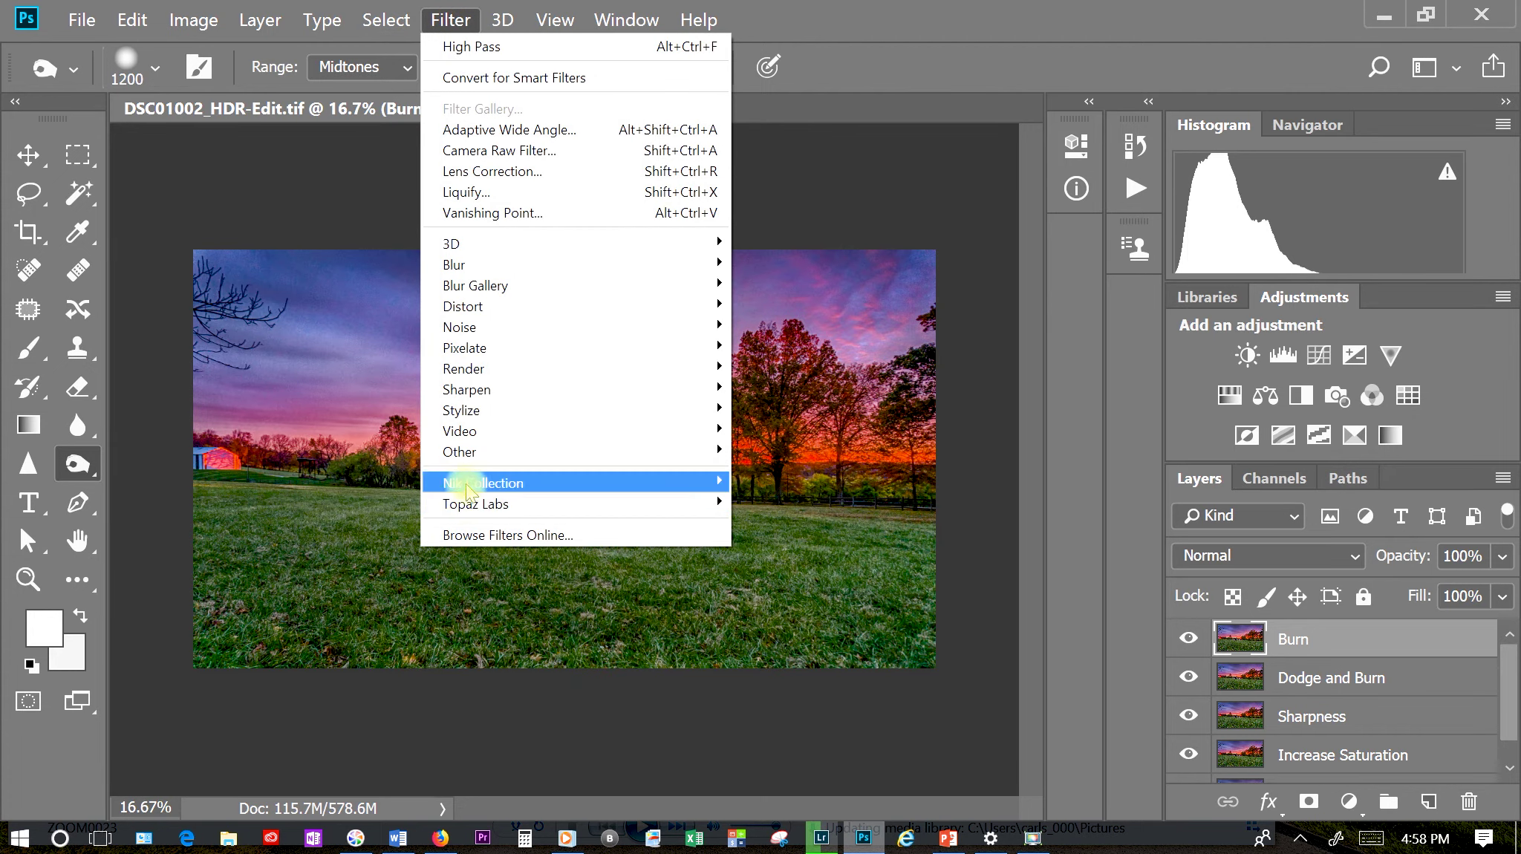
{"action": "mouse_move", "coordinate": [468, 492]}
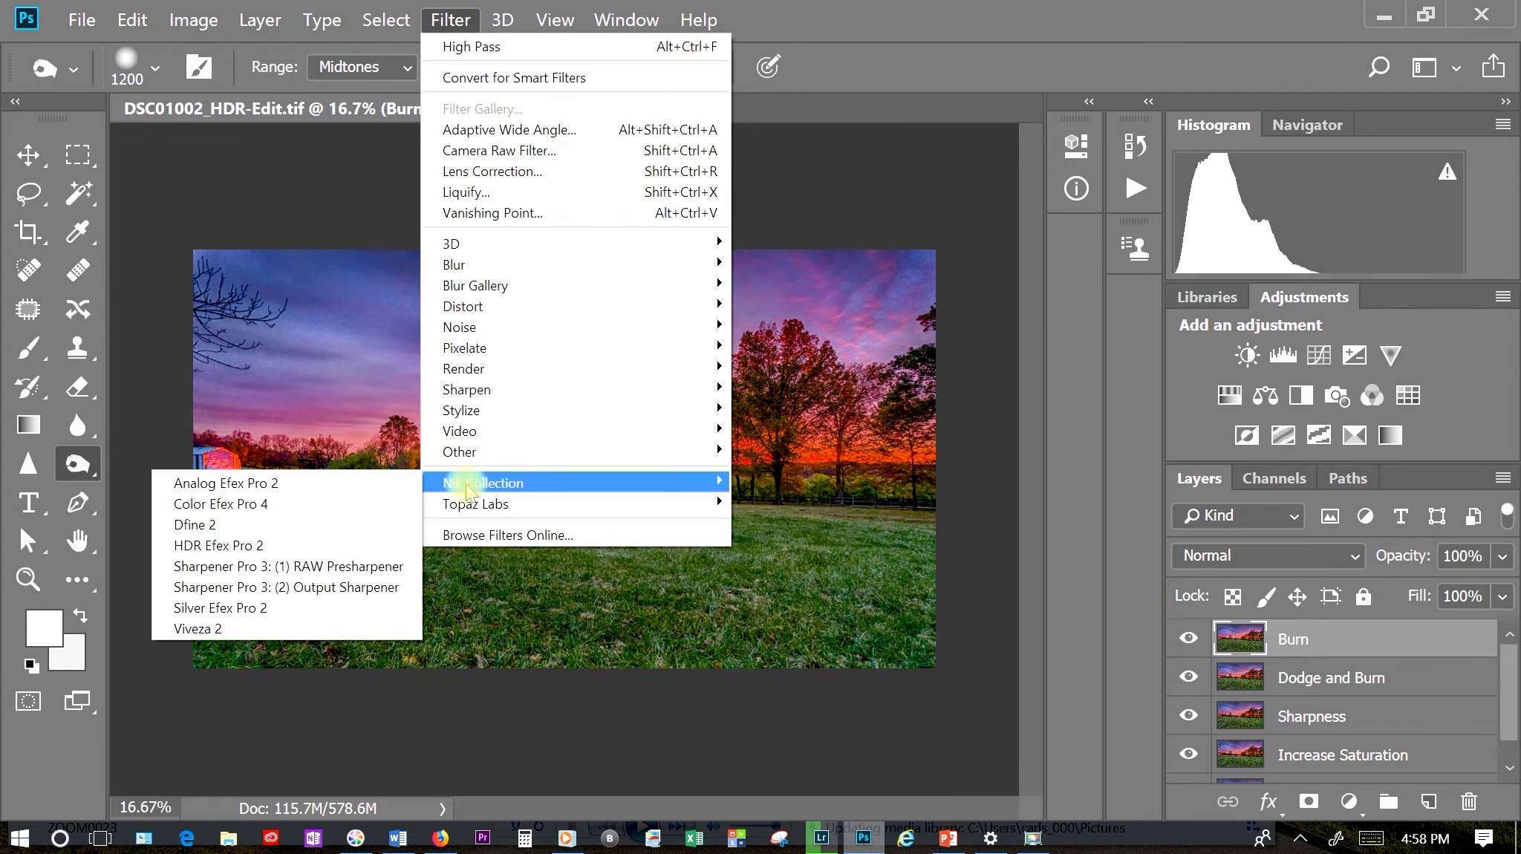
{"action": "left_click", "coordinate": [210, 527]}
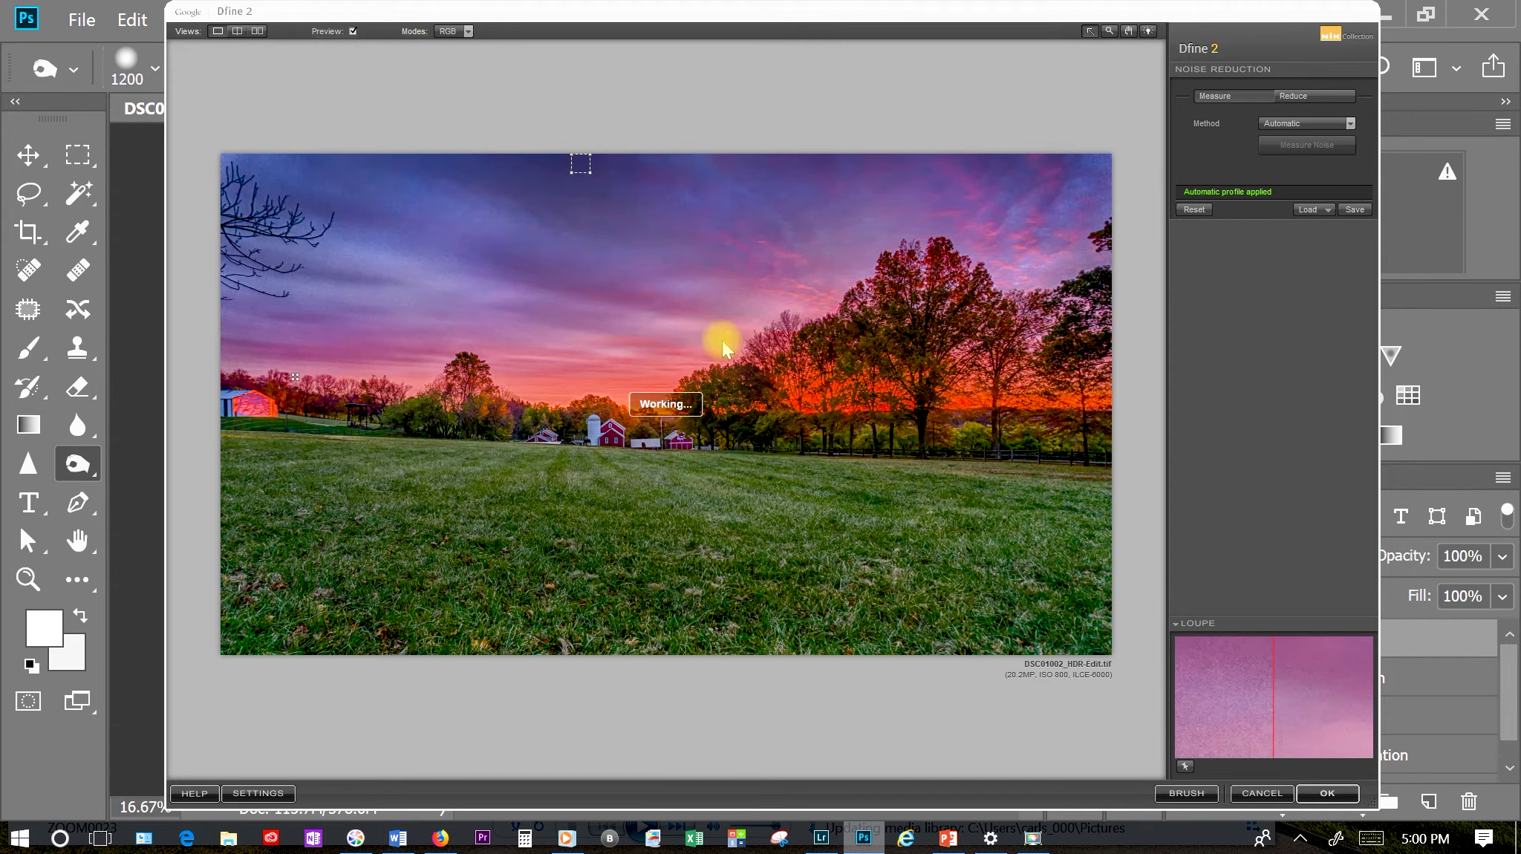
- Apply Dfine 2 noise reduction and zoom the photo in to 50%
{"action": "left_click", "coordinate": [1330, 793]}
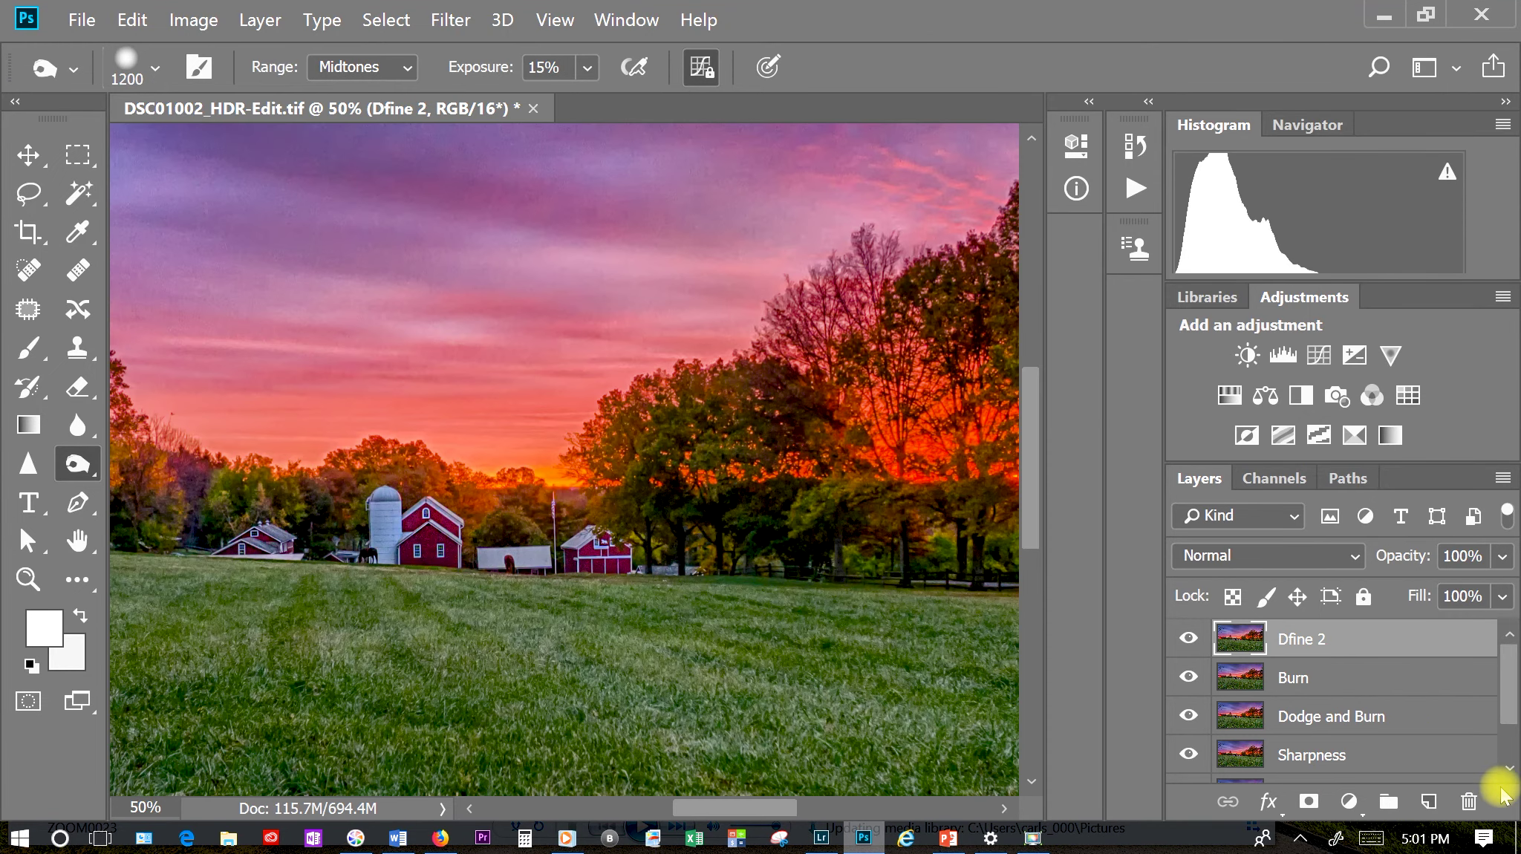
{"action": "key", "text": "ctrl+0"}
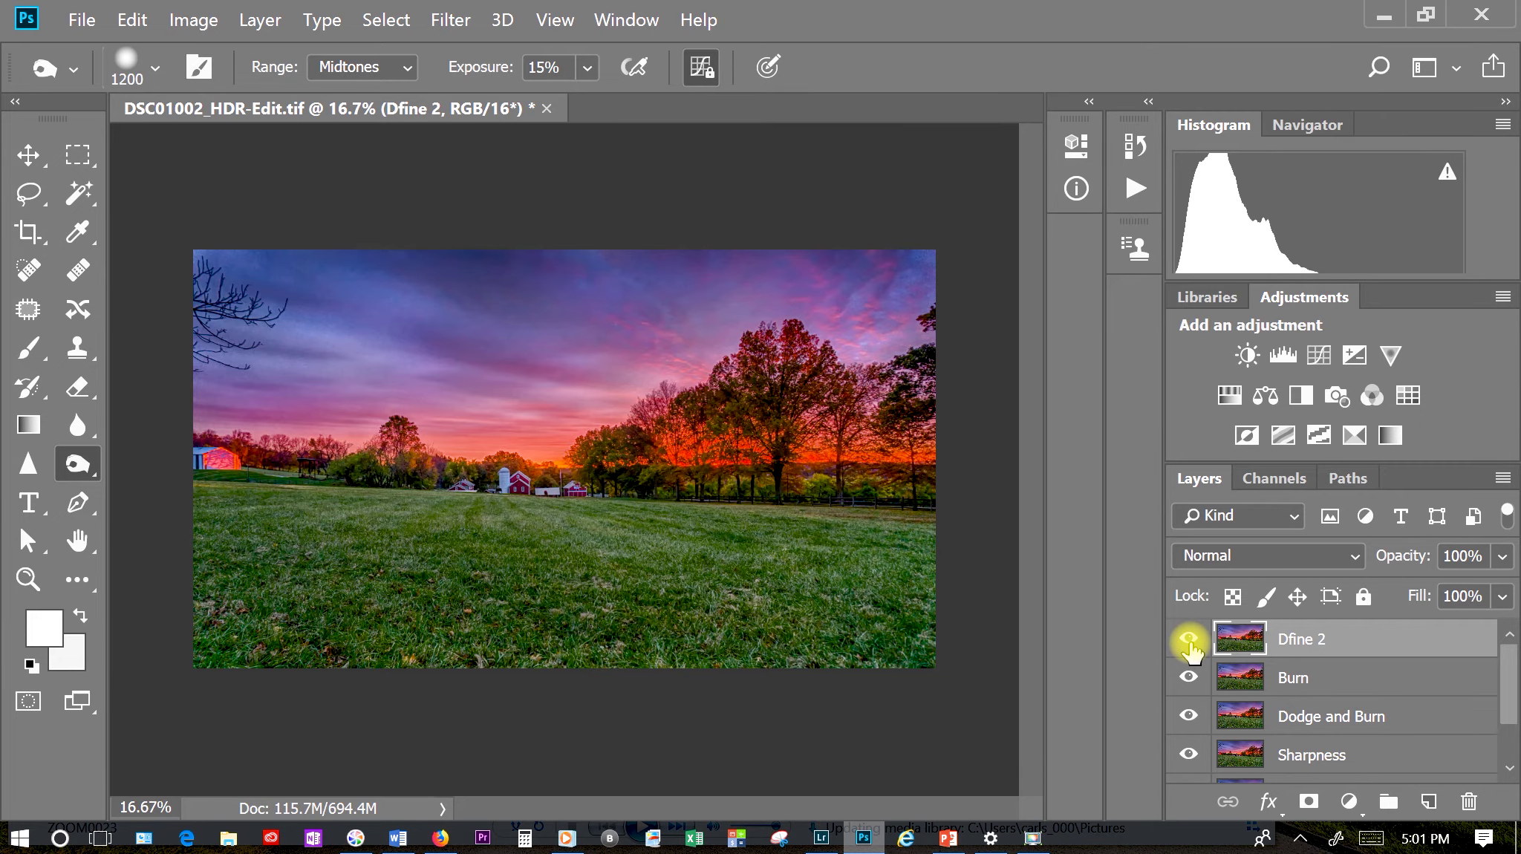
{"action": "key", "text": "ctrl+plus"}
{"action": "key", "text": "ctrl+plus"}
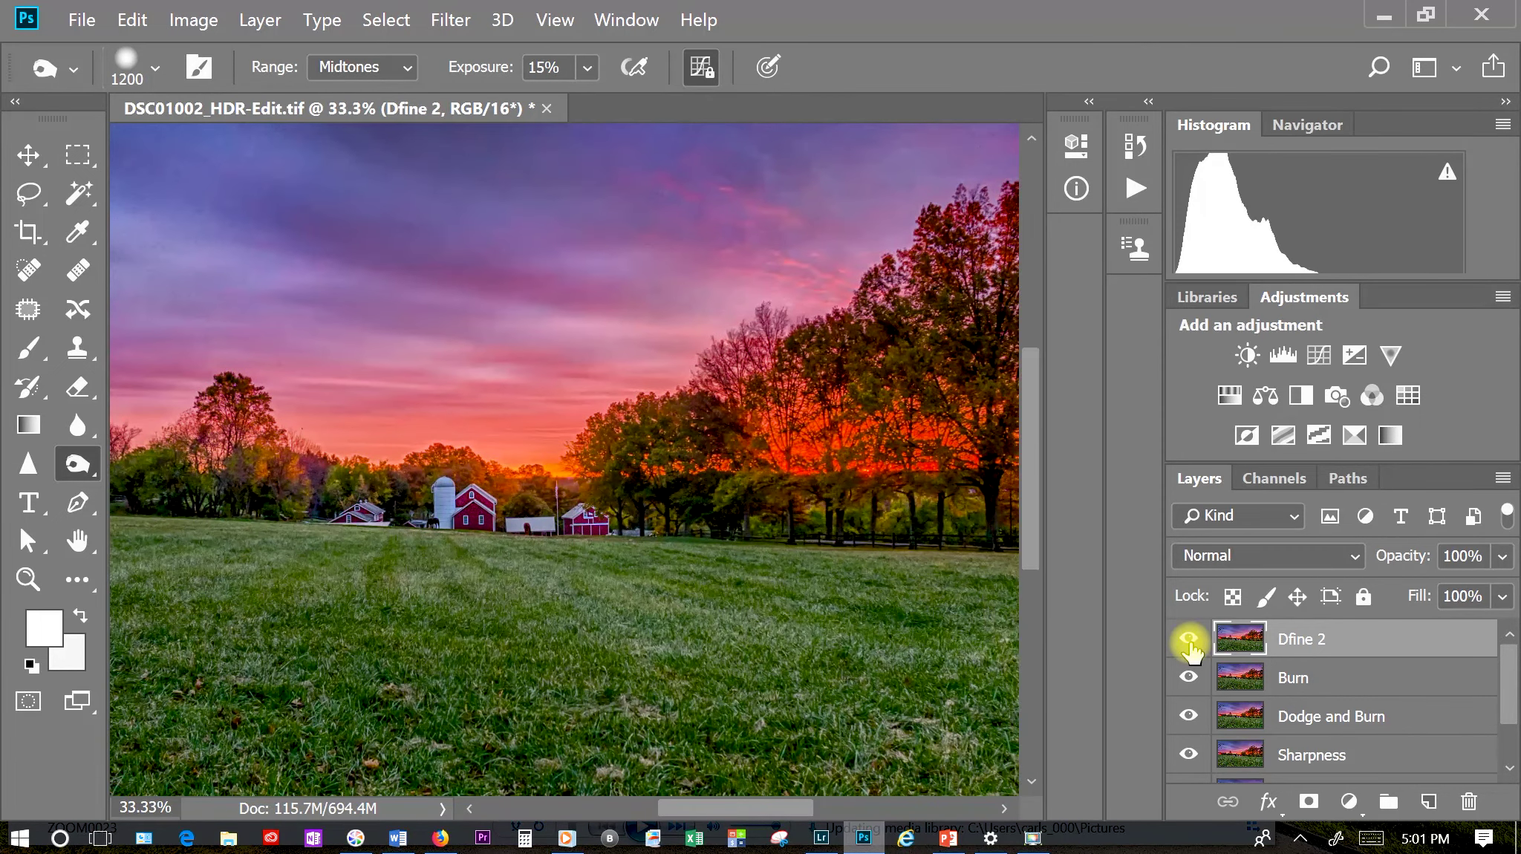
{"action": "key", "text": "ctrl+plus"}
- Compare the Dfine 2 layer before and after, then zoom back out to the whole photo
{"action": "left_click", "coordinate": [1189, 640]}
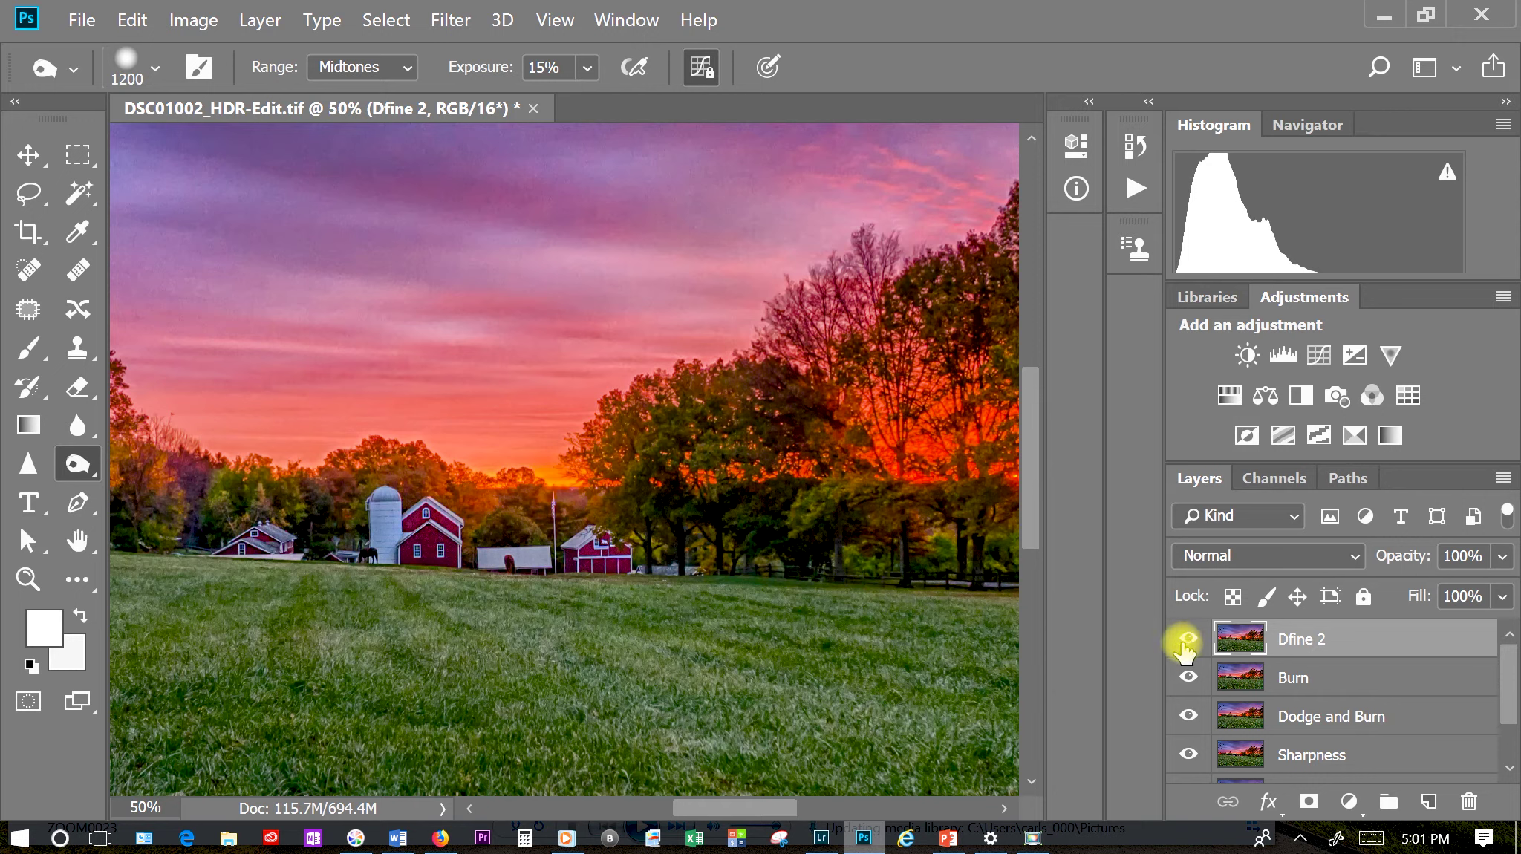
{"action": "left_click", "coordinate": [1188, 640]}
{"action": "left_click", "coordinate": [1188, 641]}
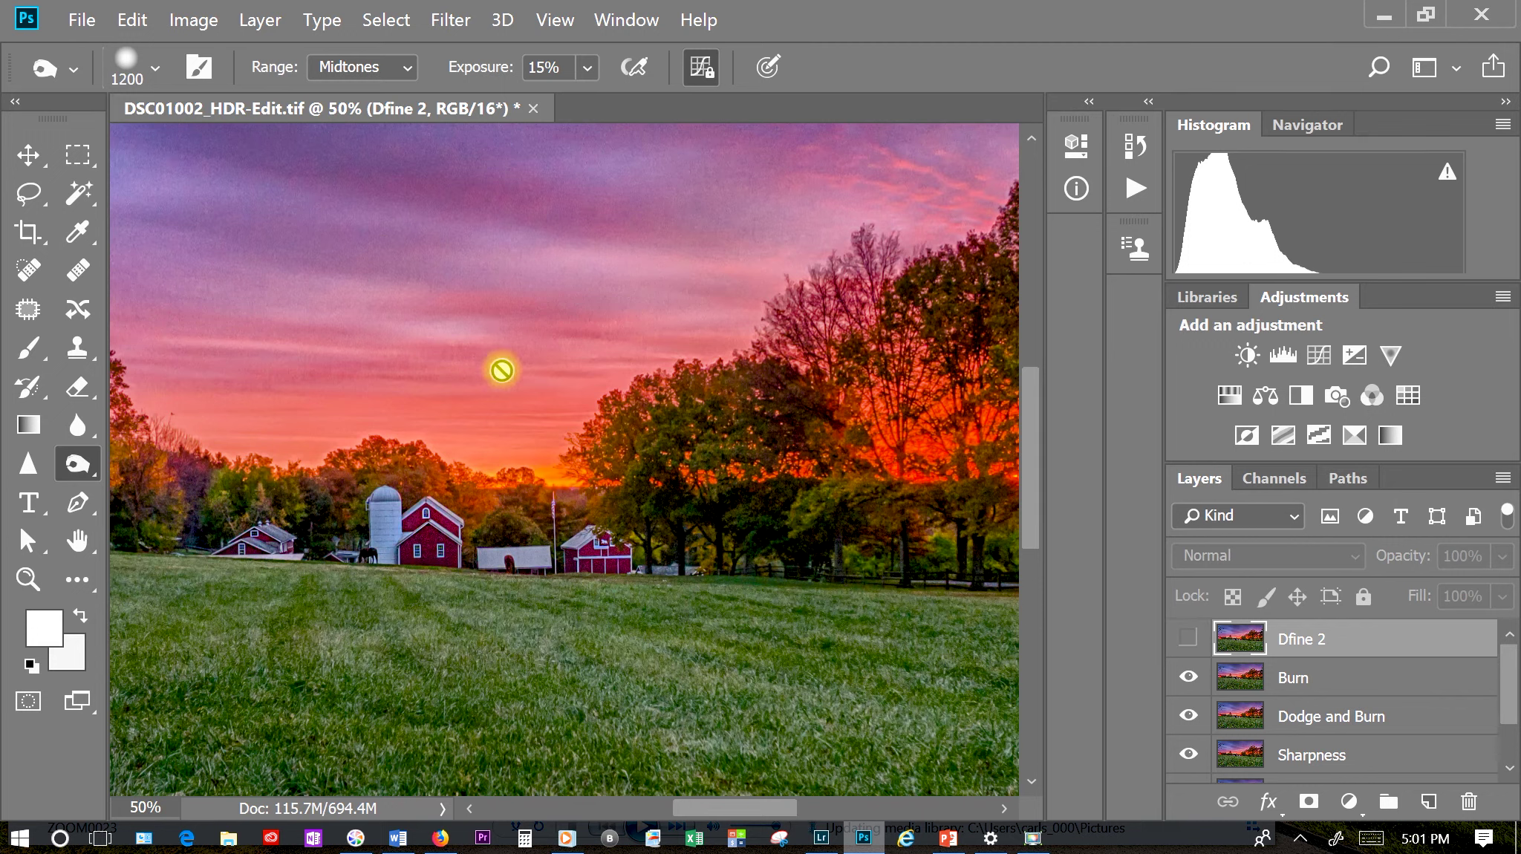
{"action": "left_click", "coordinate": [1187, 639]}
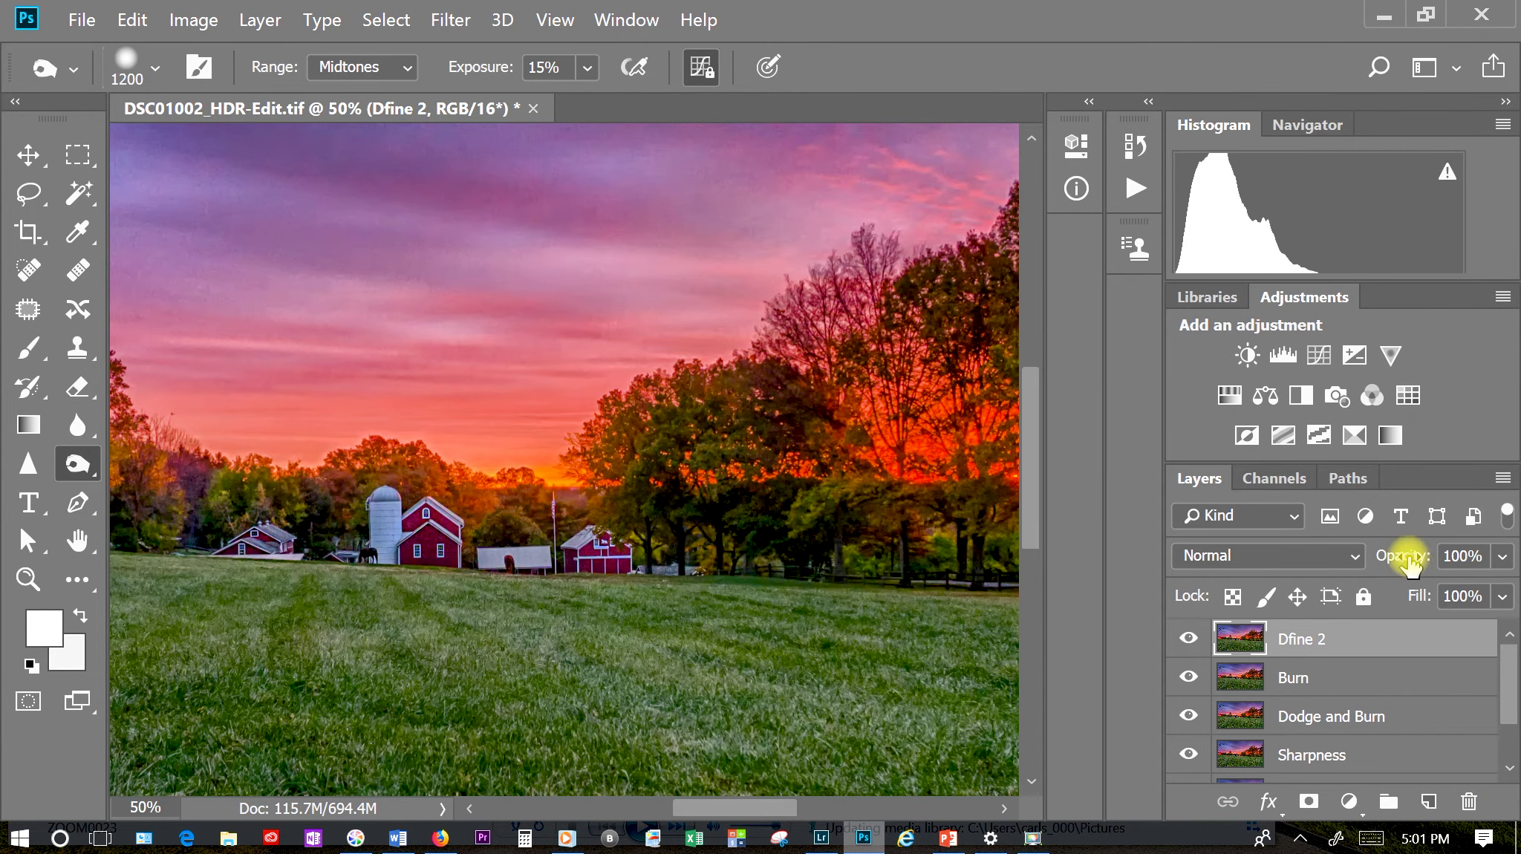
{"action": "key", "text": "ctrl+minus"}
{"action": "key", "text": "ctrl+minus"}
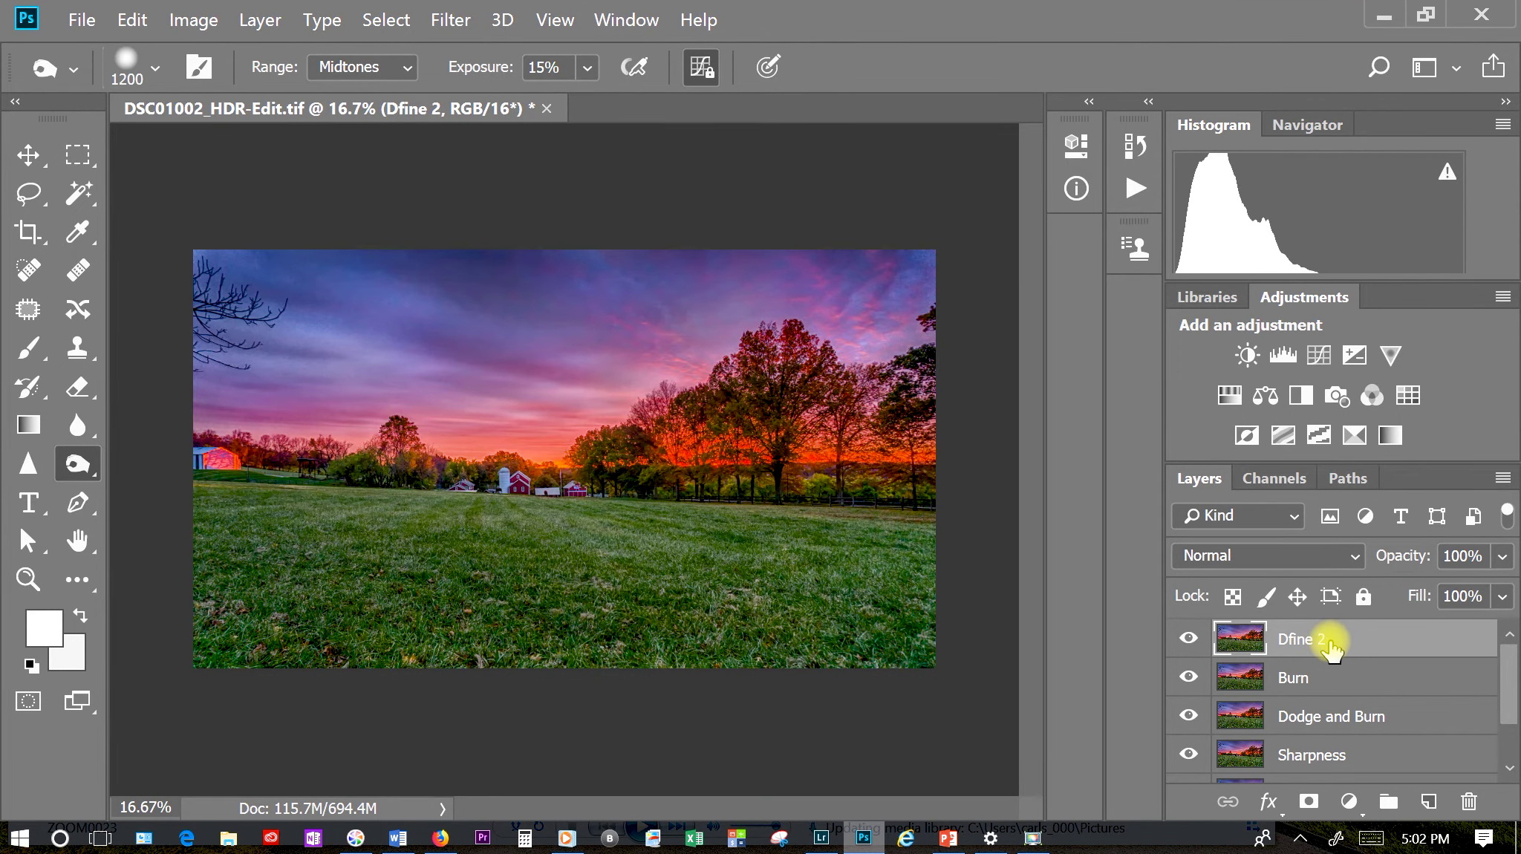
- Duplicate the Dfine 2 layer as a new layer named 'High Pass Filter'
{"action": "right_click", "coordinate": [1328, 644]}
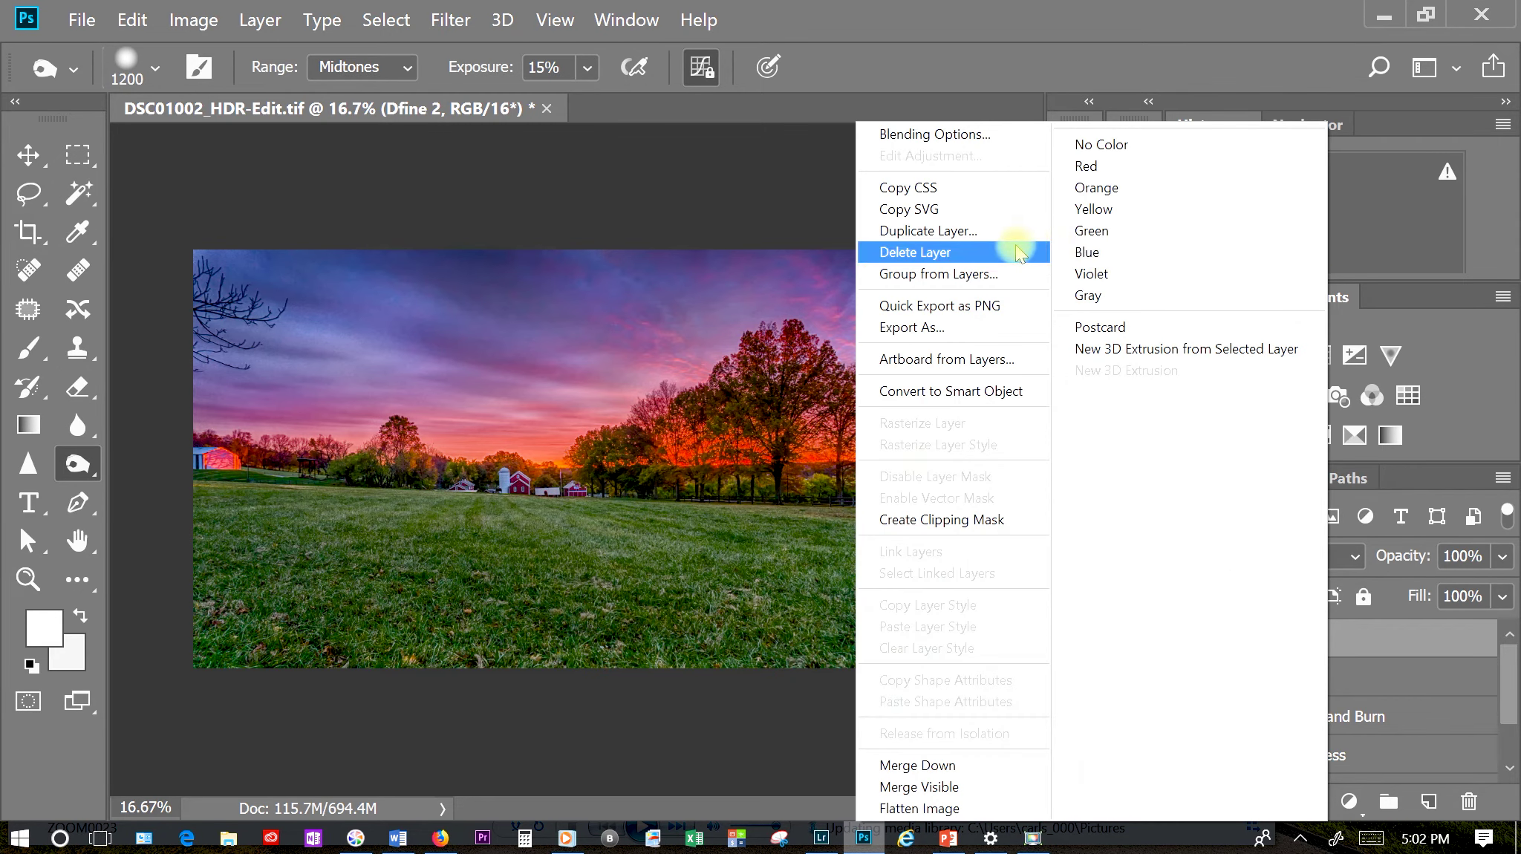
{"action": "left_click", "coordinate": [975, 232]}
{"action": "type", "text": "H"}
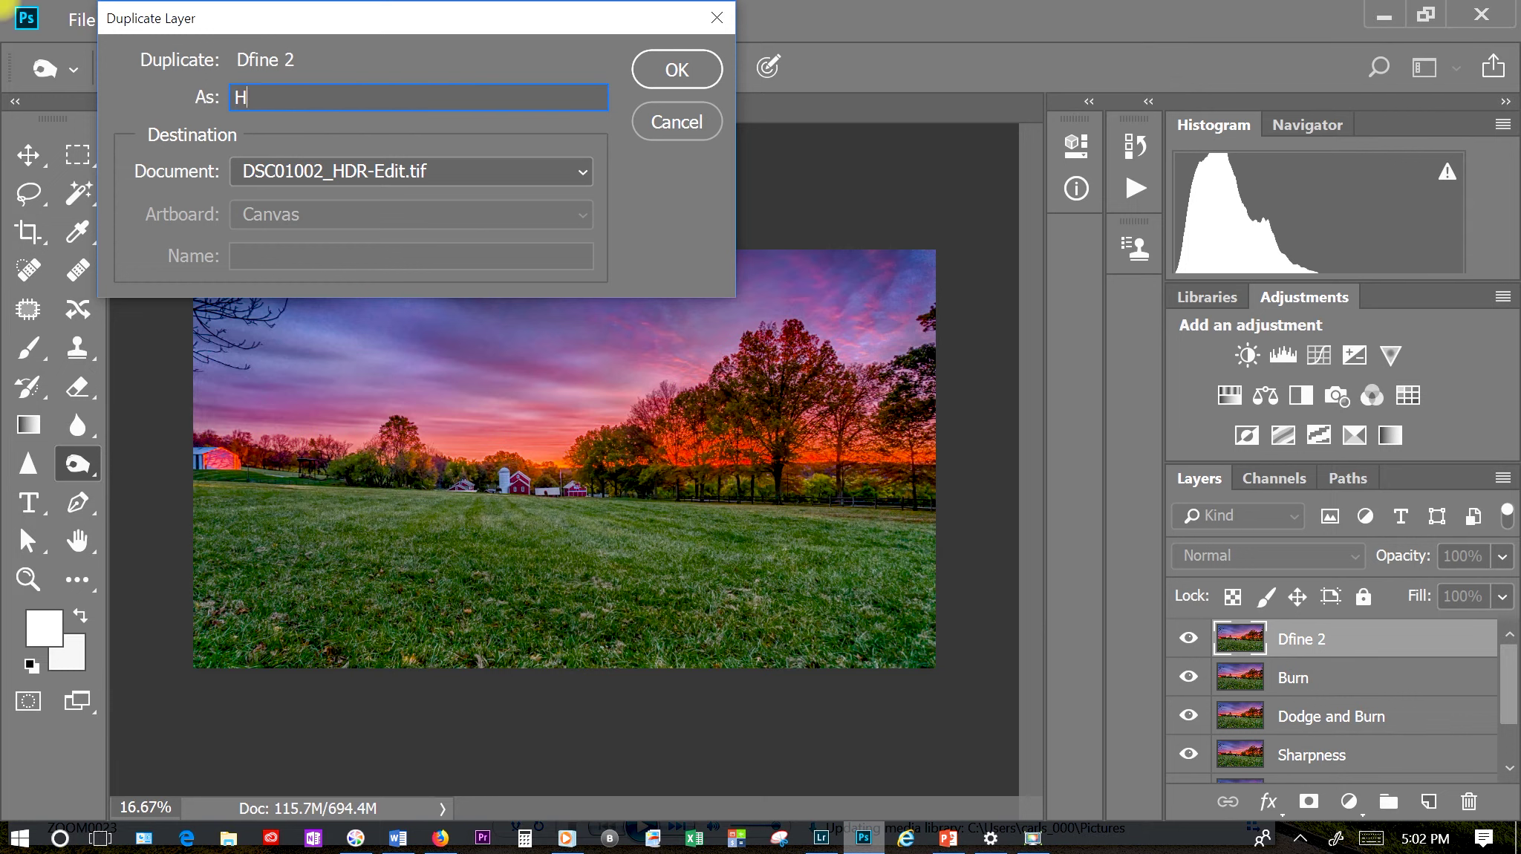
{"action": "type", "text": "igh Pass "}
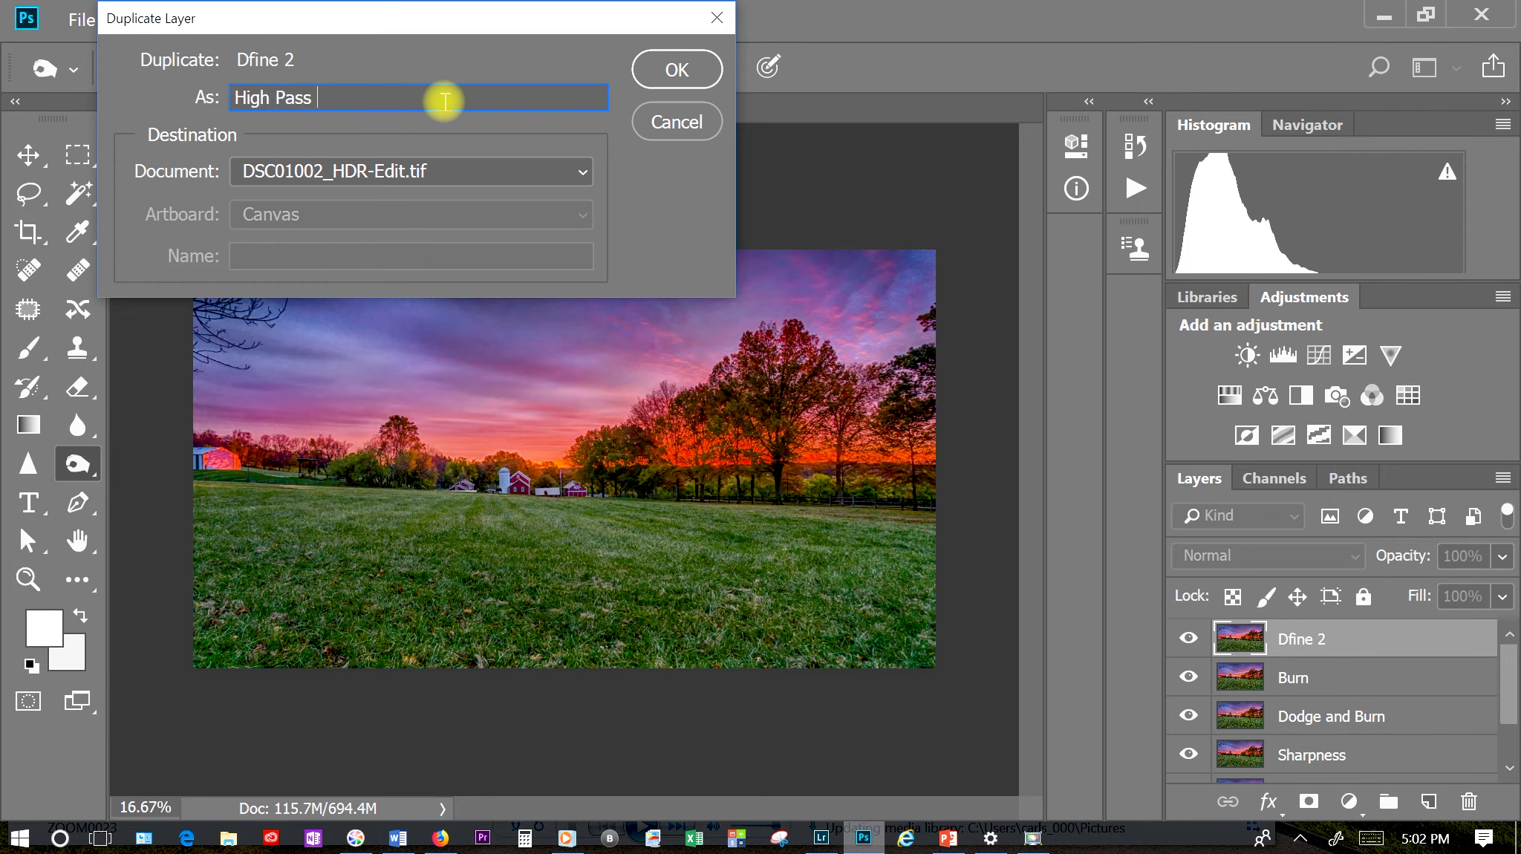
{"action": "type", "text": "Filter"}
{"action": "left_click", "coordinate": [674, 67]}
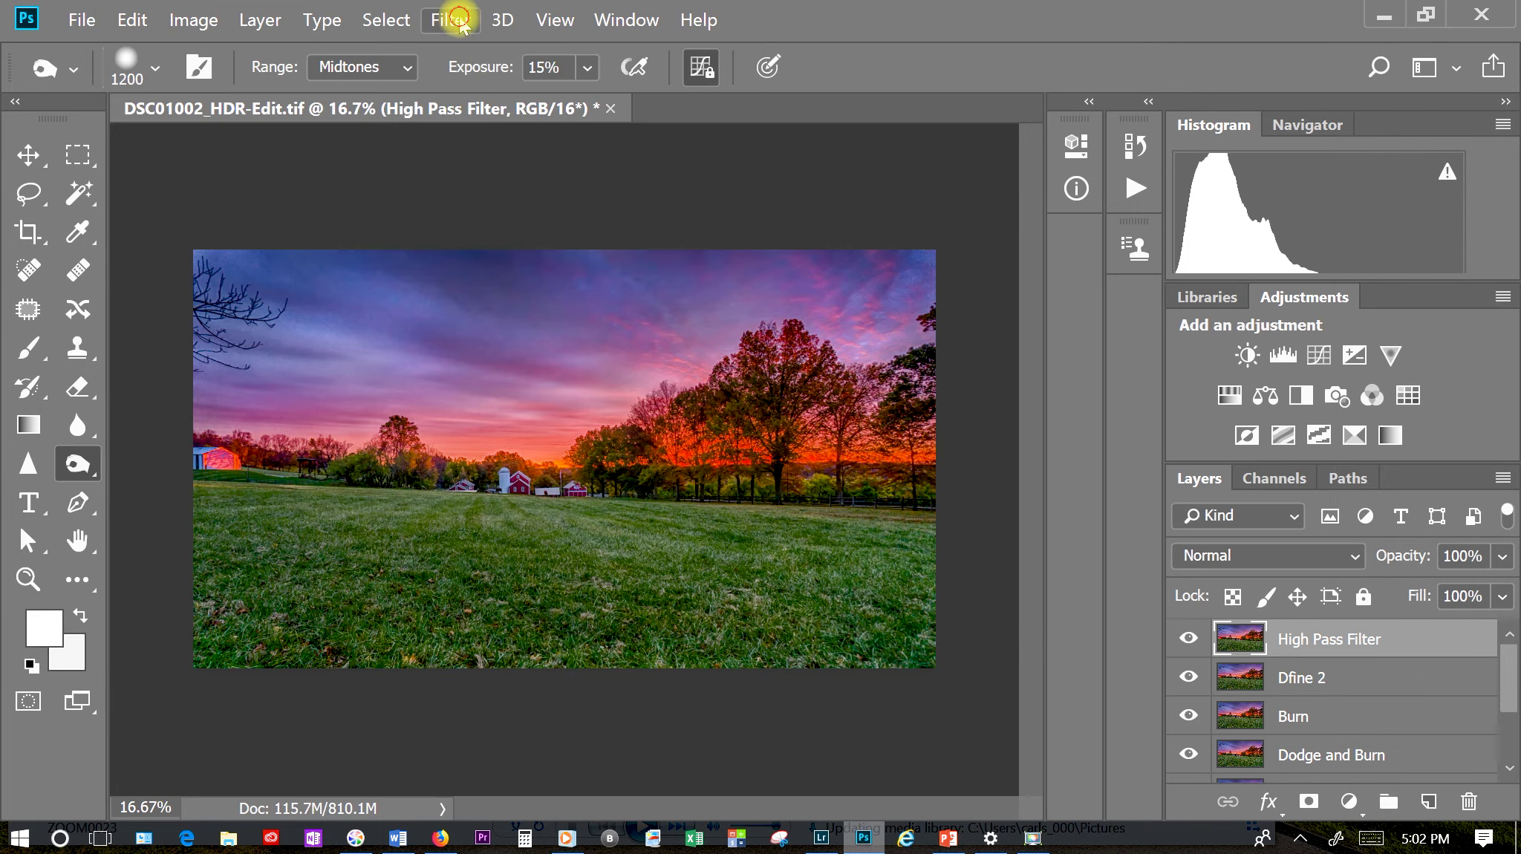
- Run Filter > Other > High Pass on it with a 5.5-pixel radius
{"action": "left_click", "coordinate": [453, 21]}
{"action": "mouse_move", "coordinate": [461, 453]}
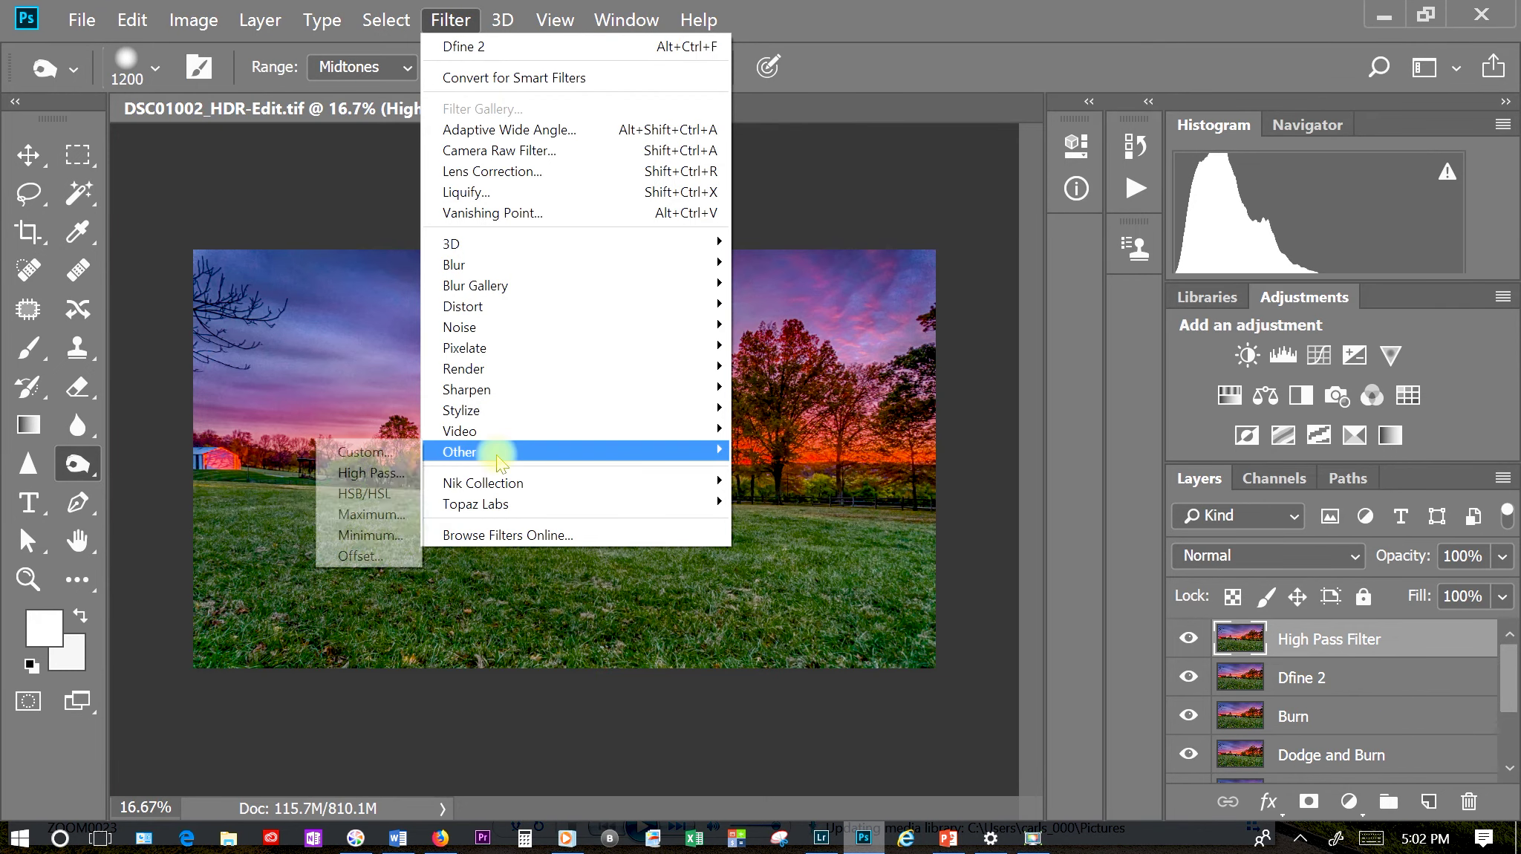
{"action": "left_click", "coordinate": [363, 474]}
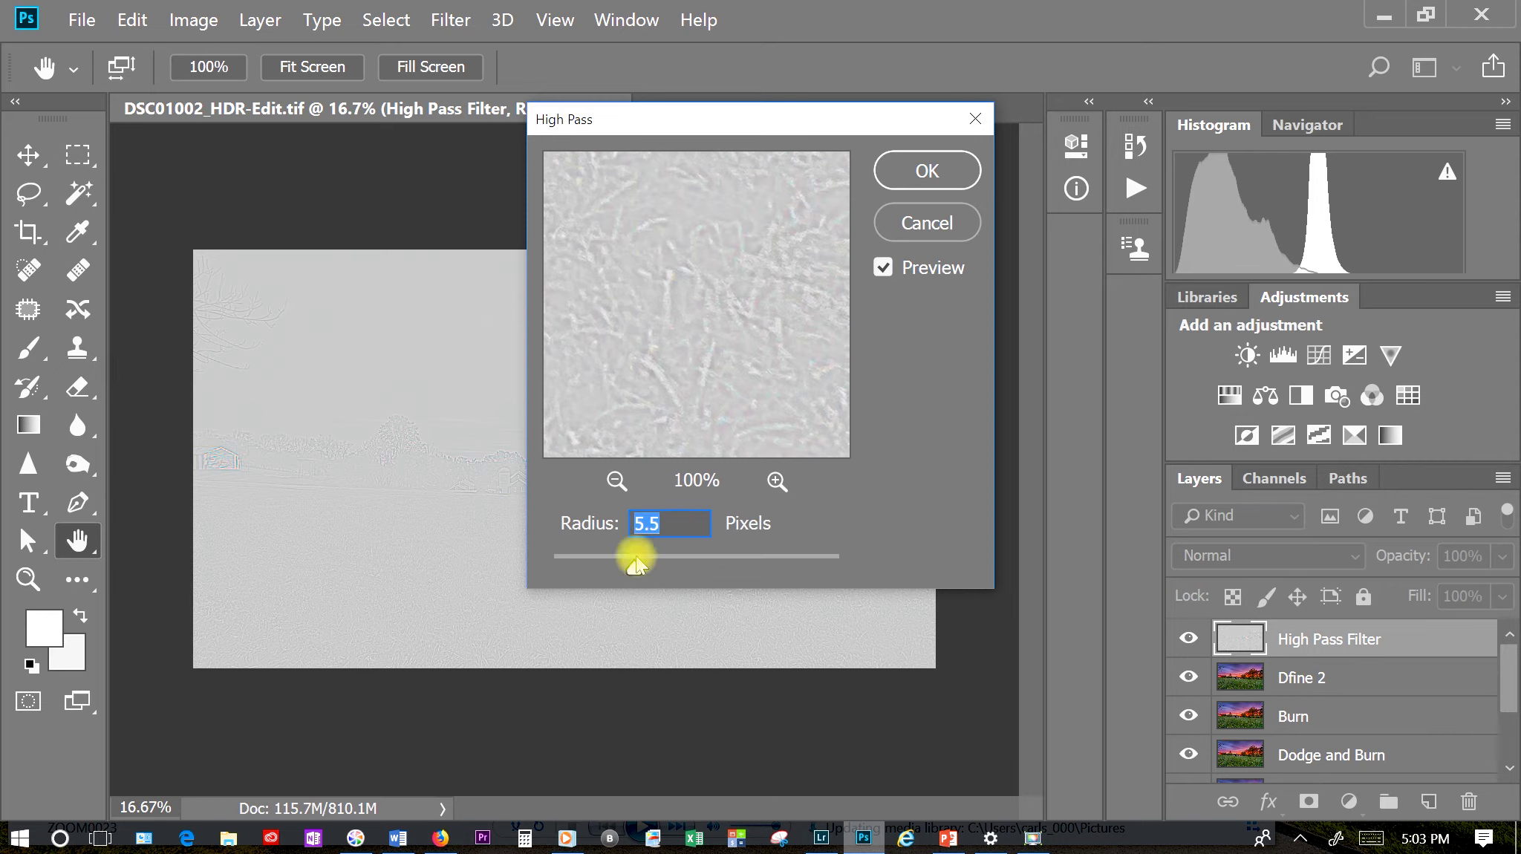
{"action": "left_click_drag", "start_coordinate": [594, 576], "coordinate": [676, 570]}
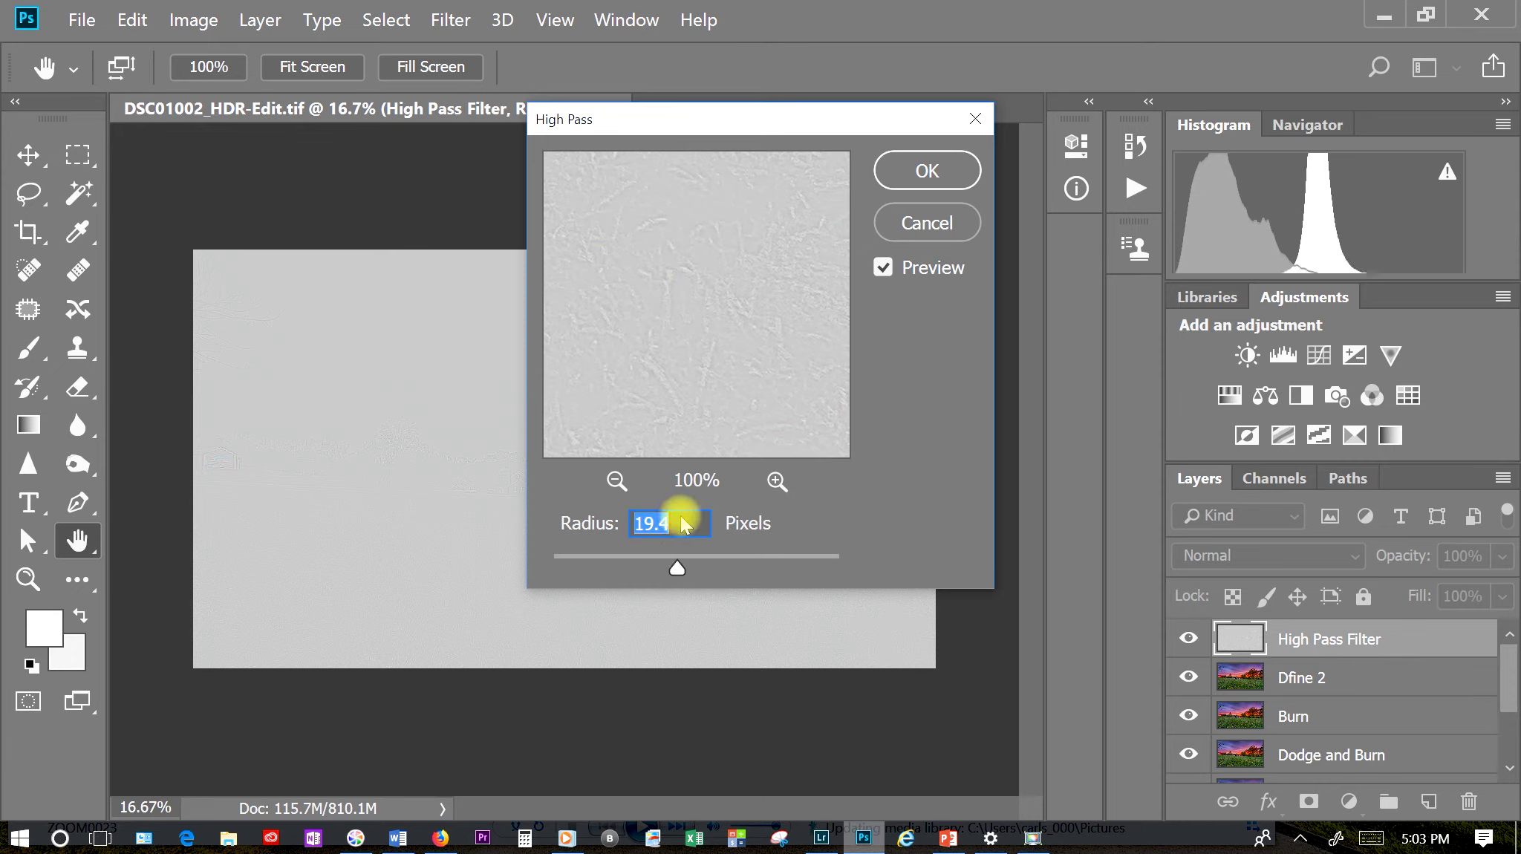
{"action": "type", "text": "5."}
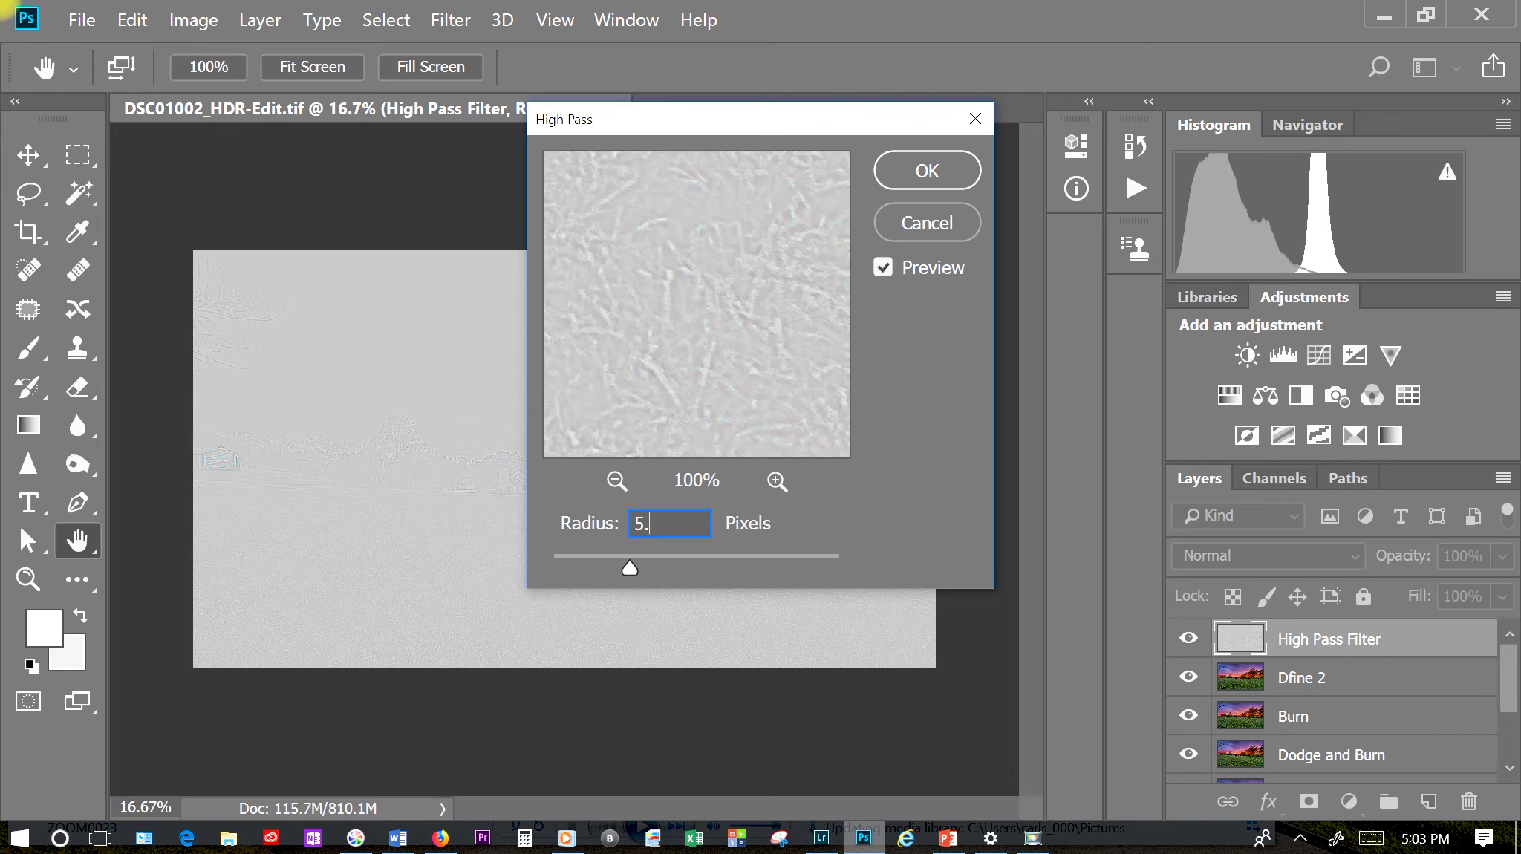
{"action": "type", "text": "5"}
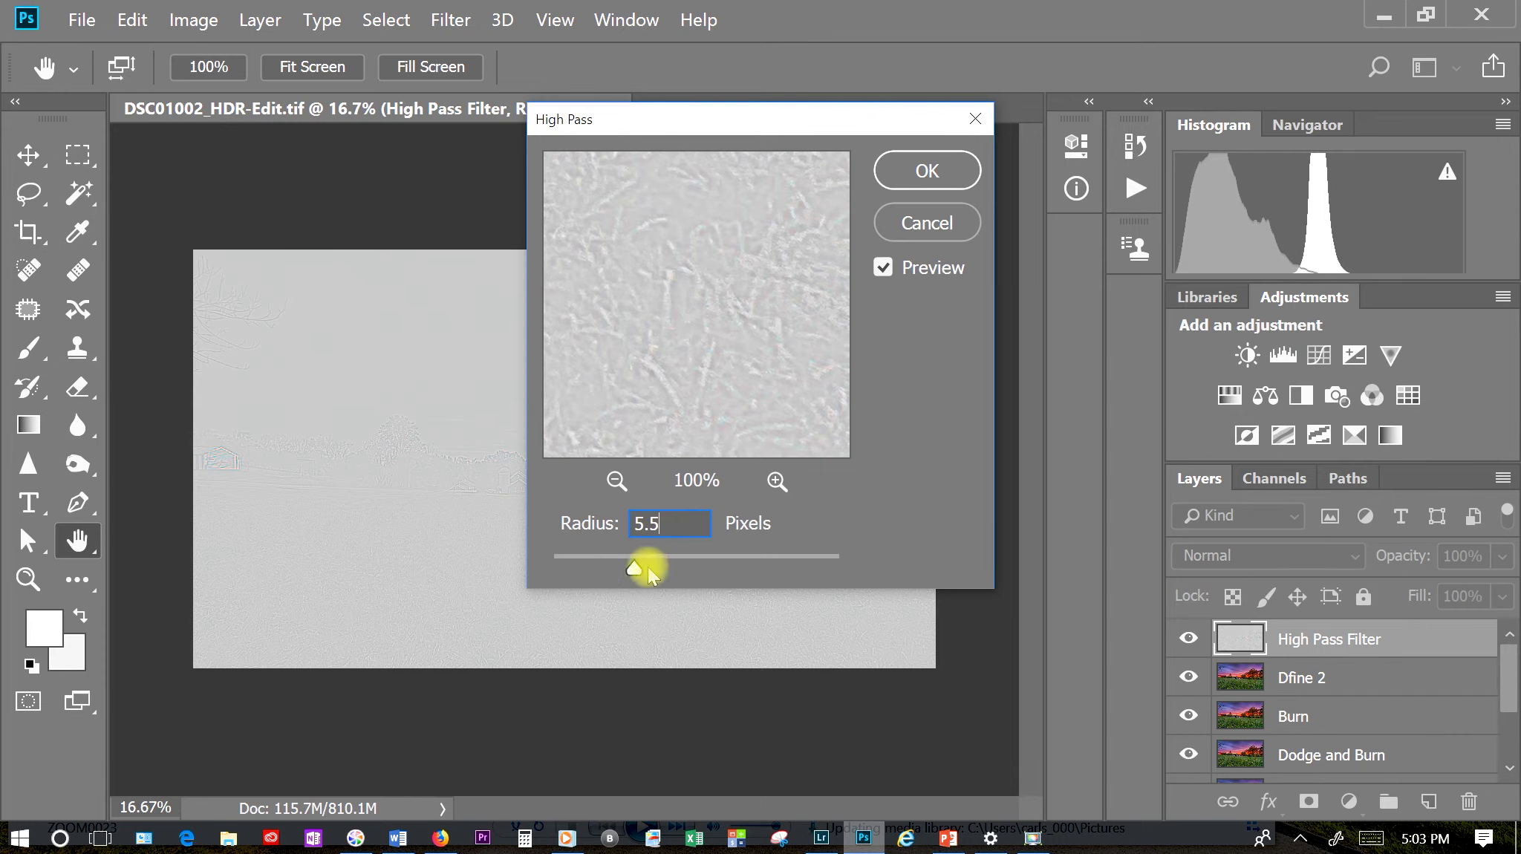
- Apply the 5.5-pixel High Pass and try Hard Light blending on the High Pass Filter layer
{"action": "left_click", "coordinate": [927, 173]}
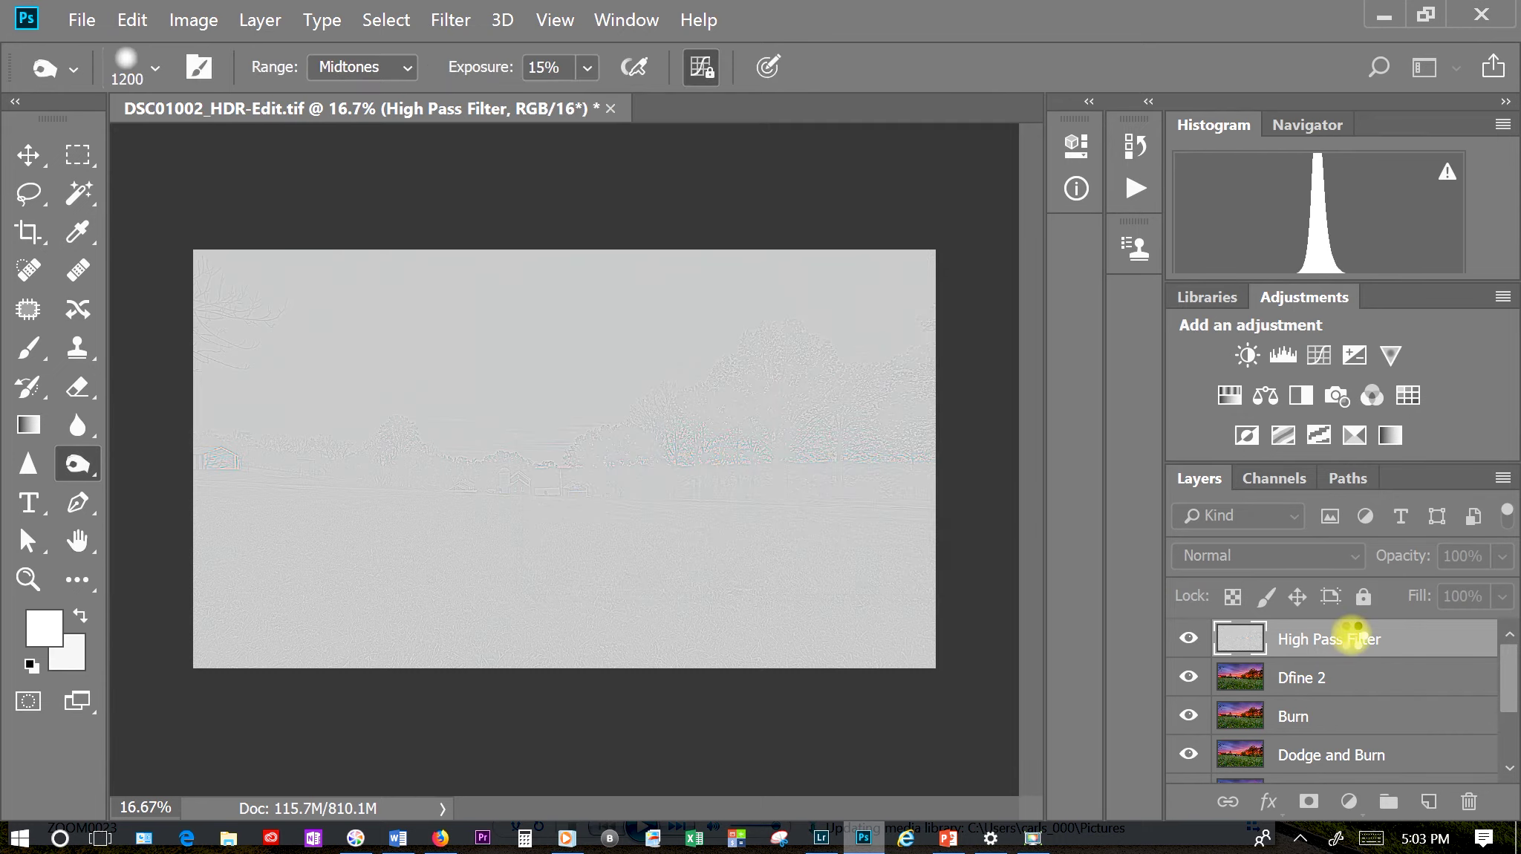
{"action": "left_click", "coordinate": [1295, 557]}
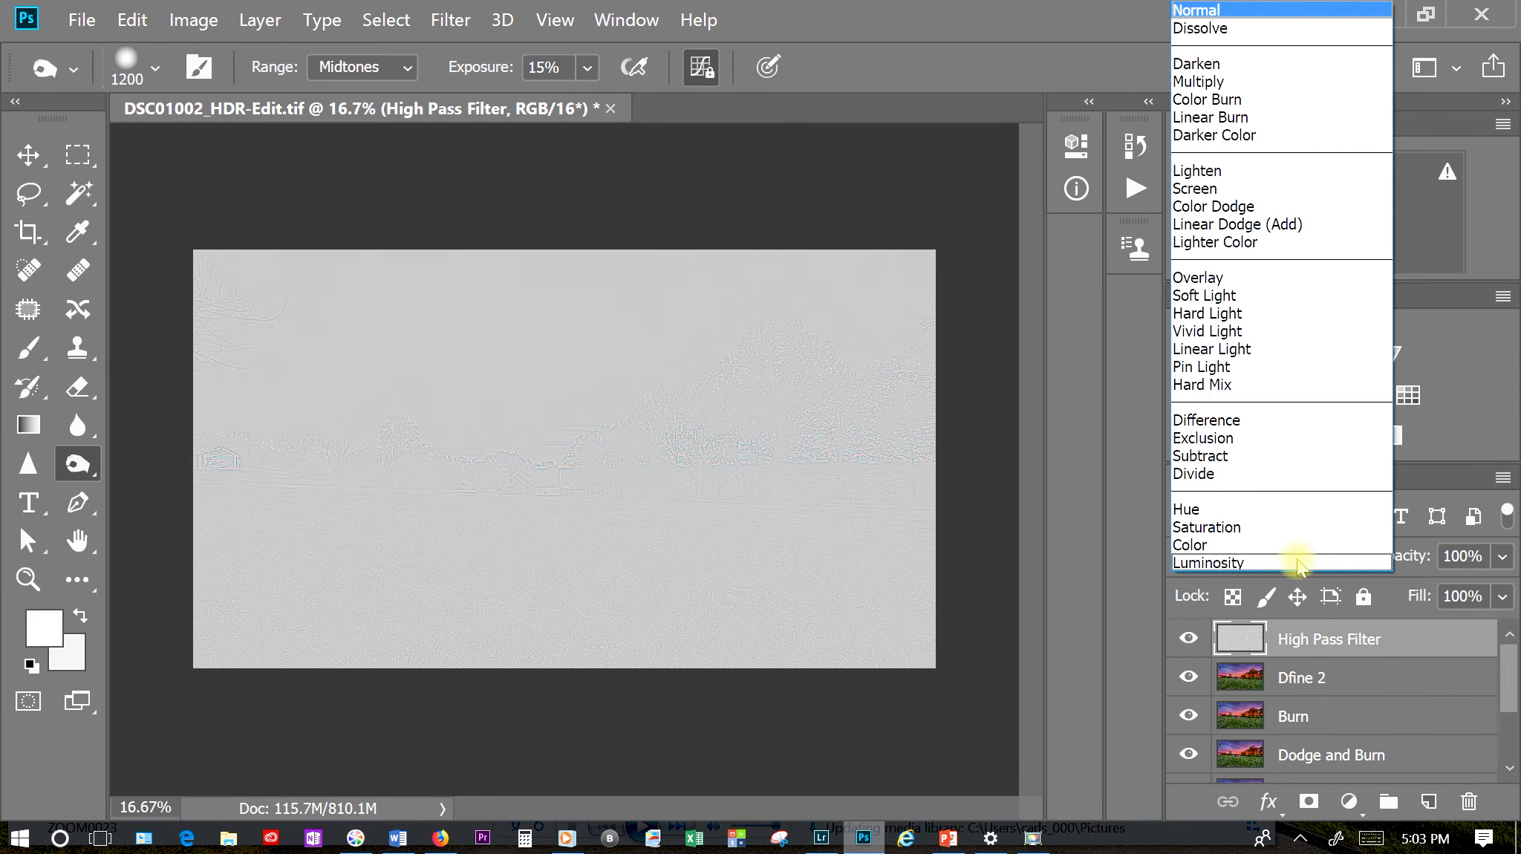
{"action": "left_click", "coordinate": [1412, 695]}
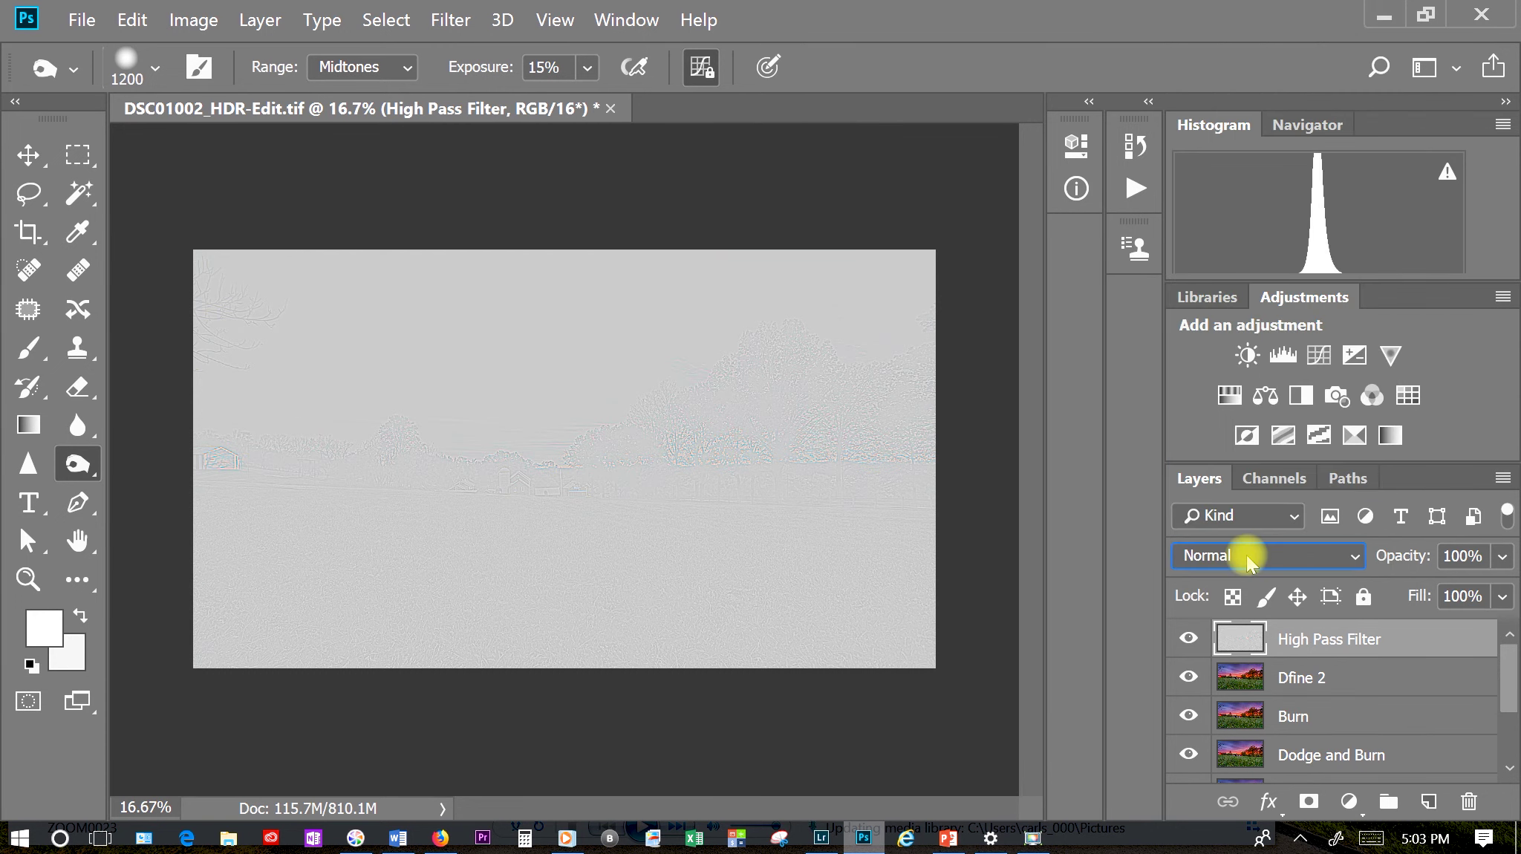
{"action": "left_click", "coordinate": [1248, 563]}
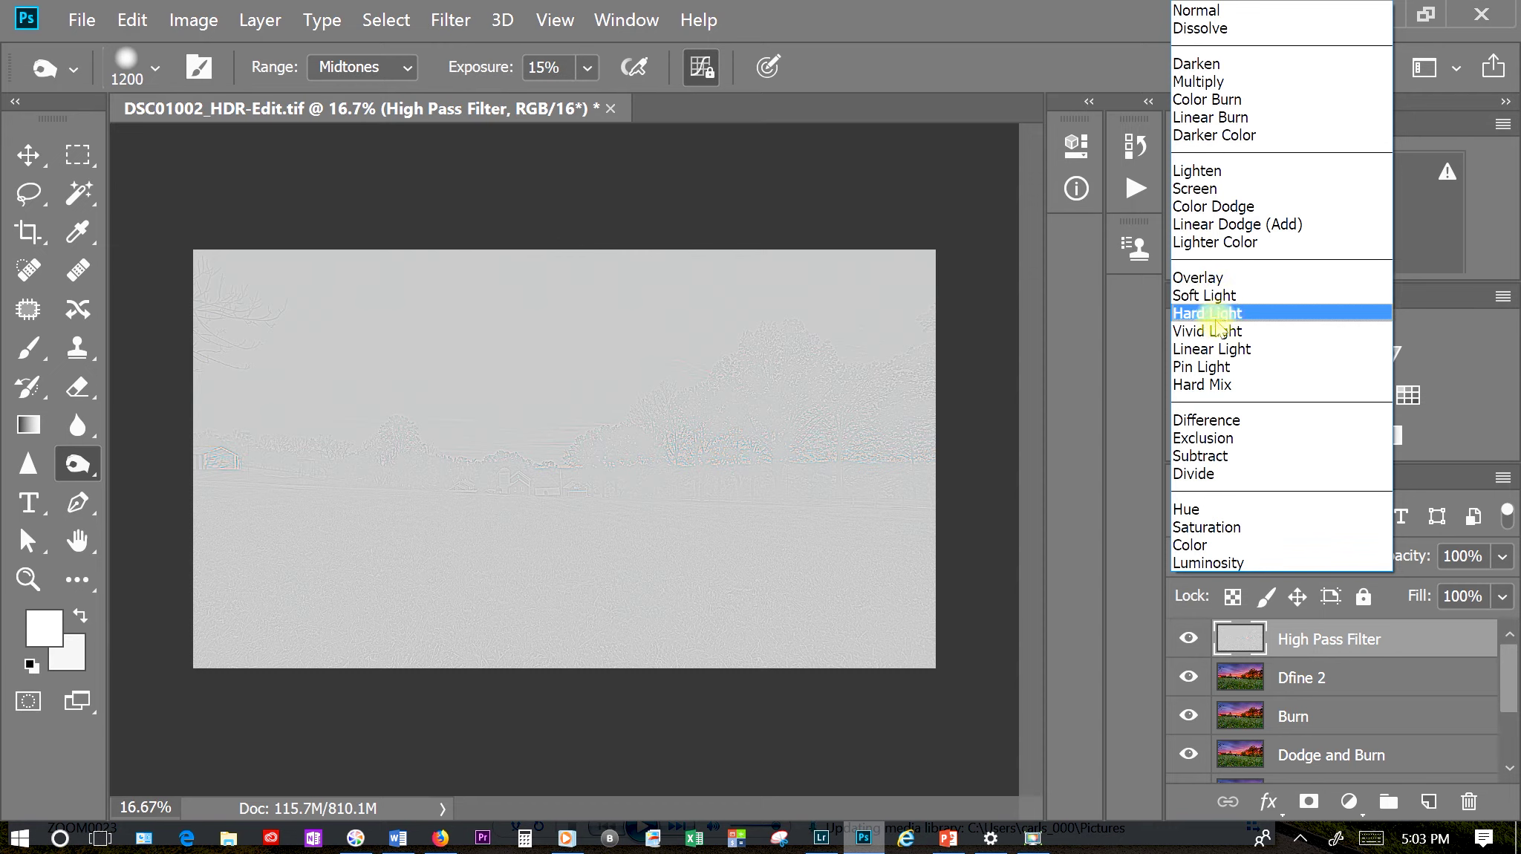
{"action": "left_click", "coordinate": [1215, 315]}
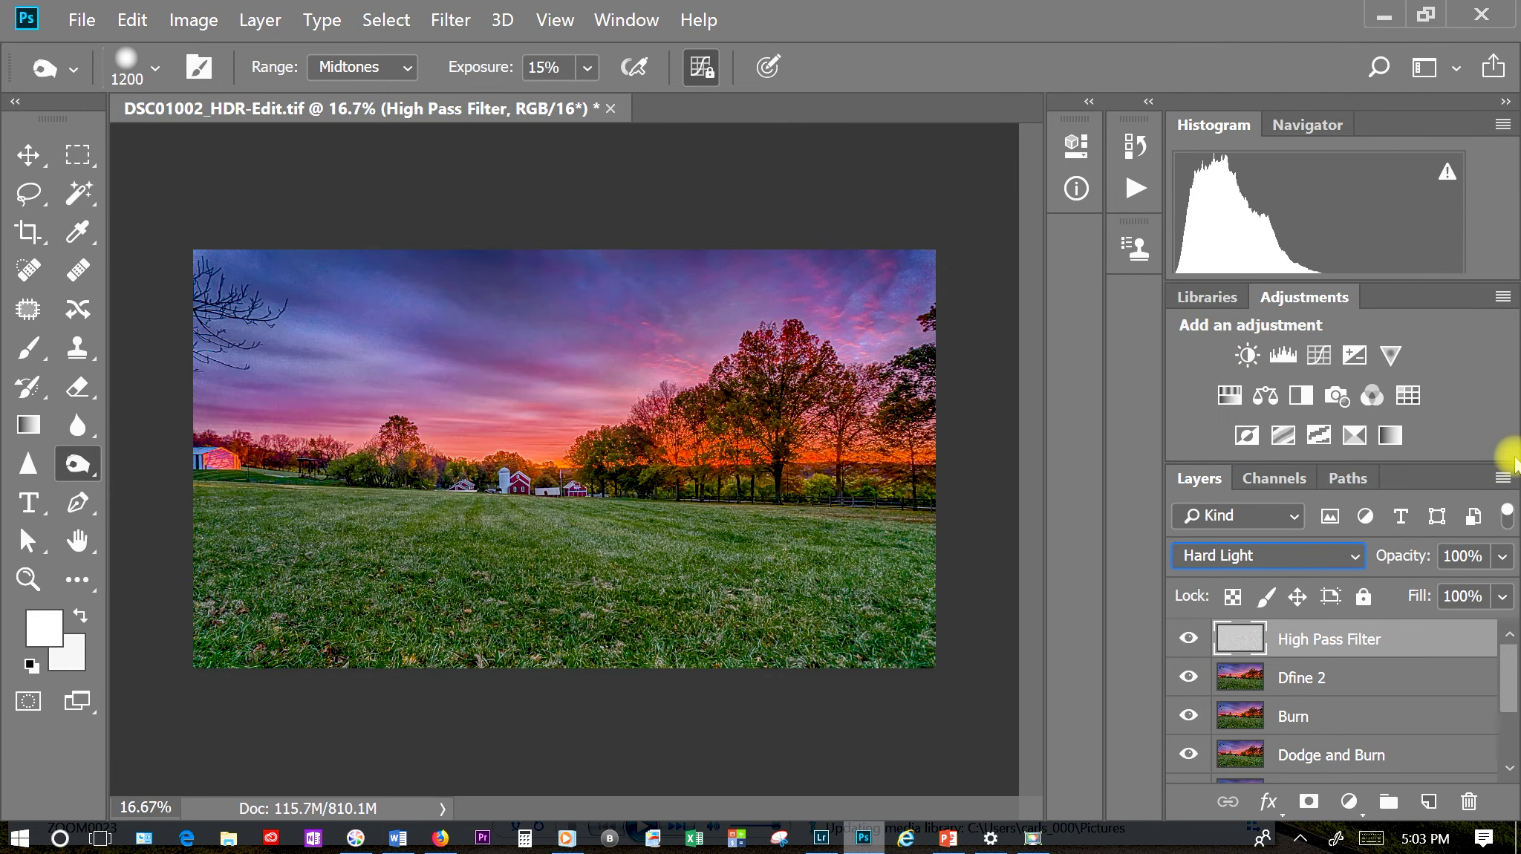
- Zoom in on the barns, compare Soft Light, and settle on Overlay blending
{"action": "key", "text": "ctrl+plus"}
{"action": "key", "text": "ctrl+plus"}
{"action": "key", "text": "ctrl+plus"}
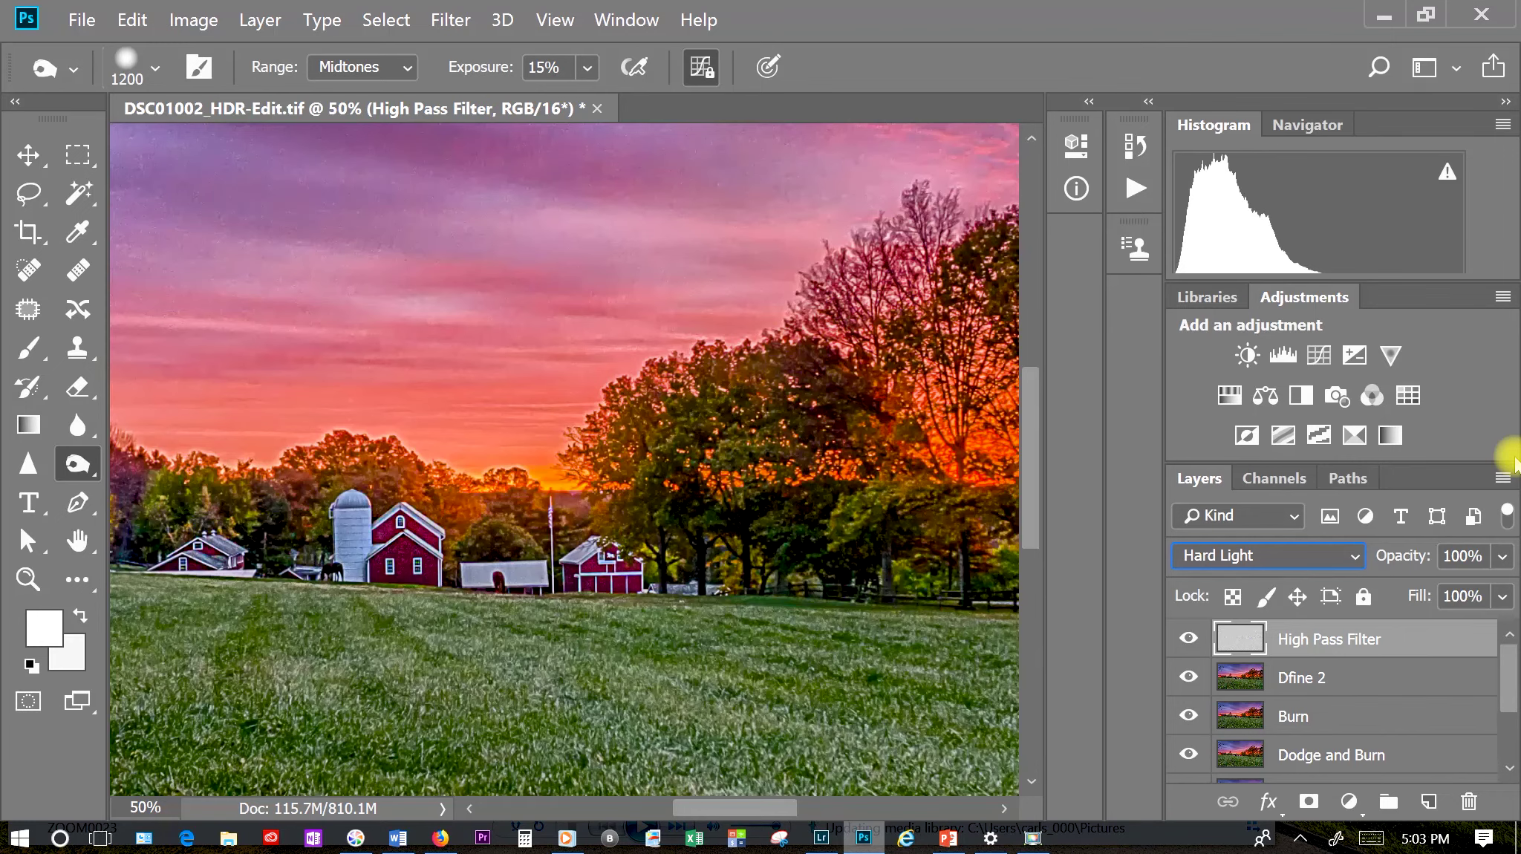
{"action": "key", "text": "ctrl+plus"}
{"action": "left_click", "coordinate": [1255, 555]}
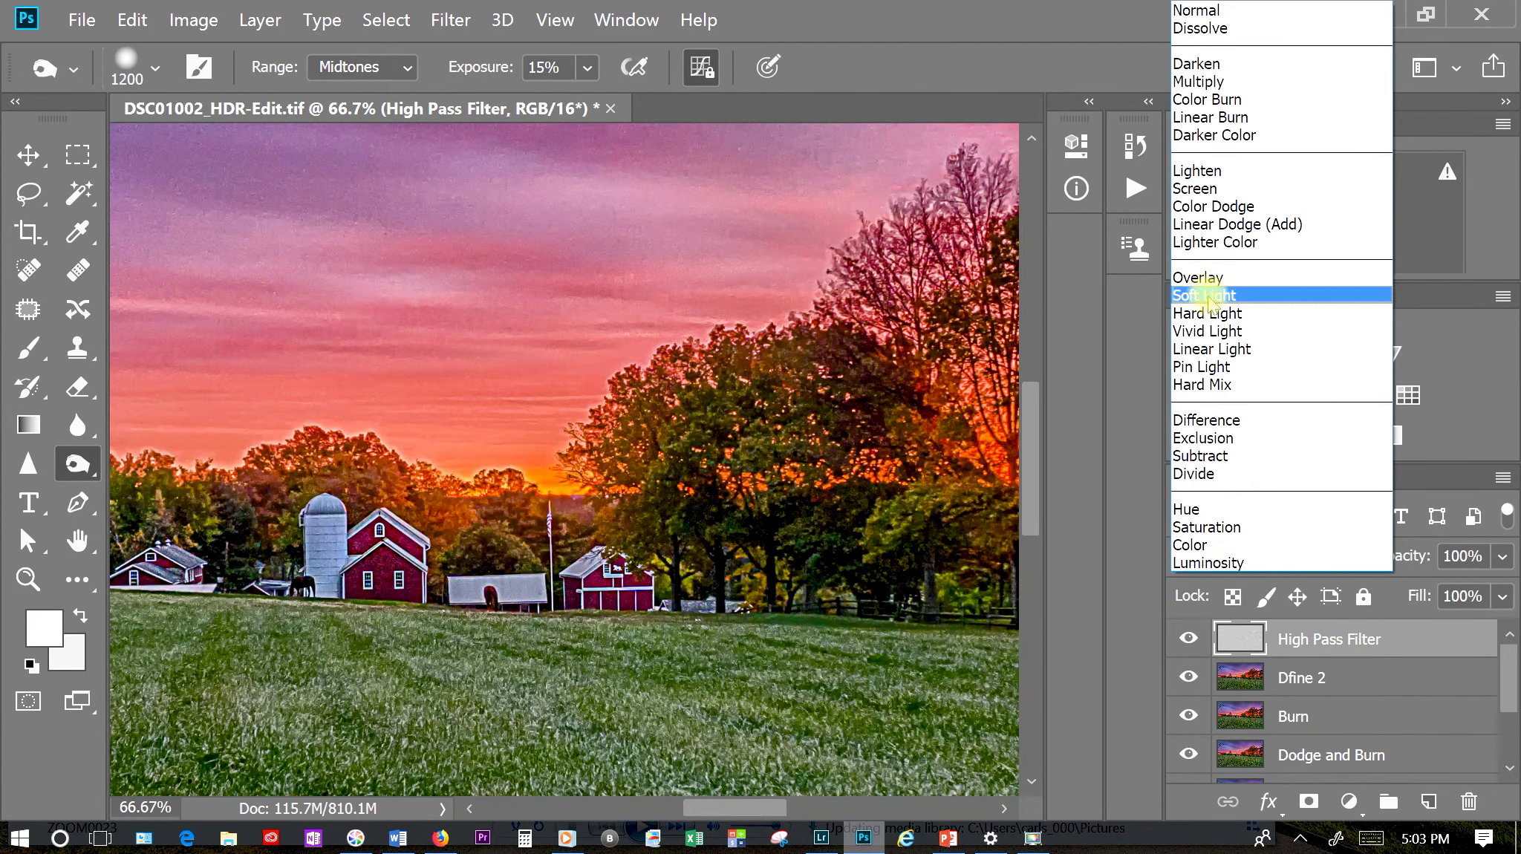
{"action": "left_click", "coordinate": [1207, 296]}
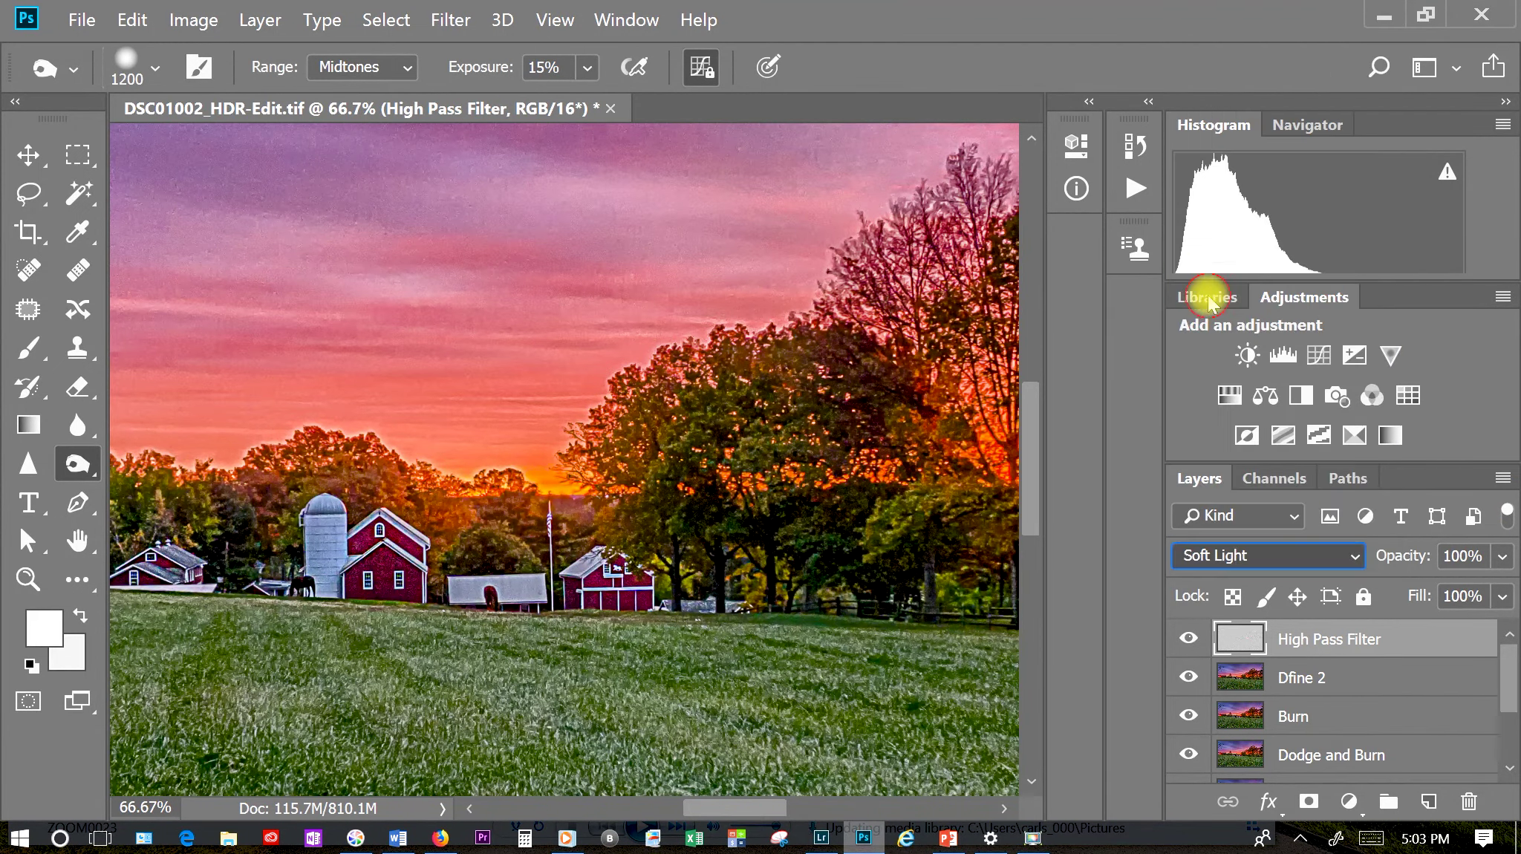
{"action": "left_click", "coordinate": [1250, 557]}
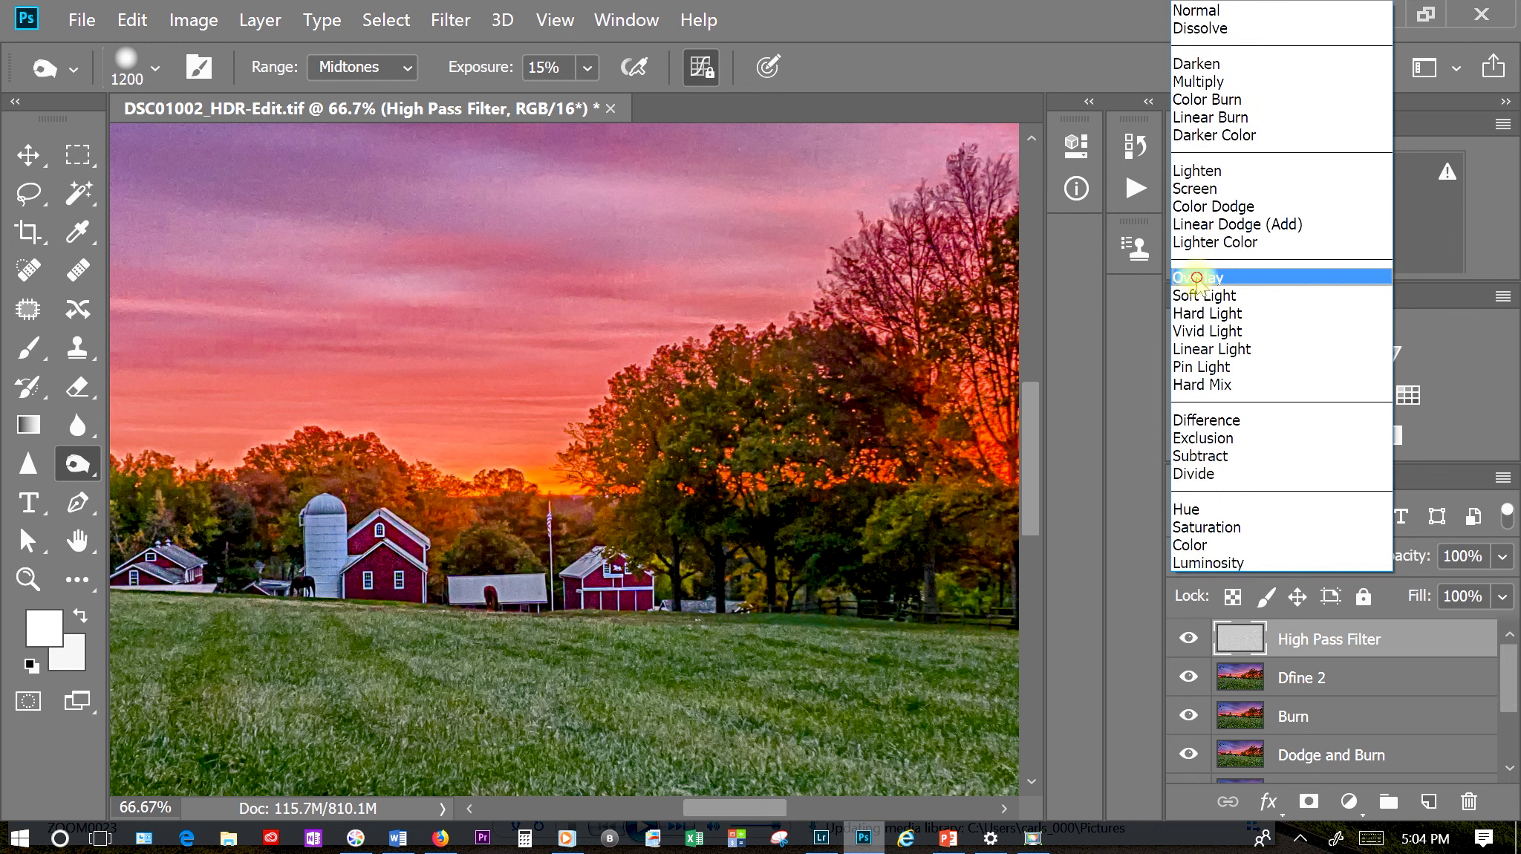
{"action": "left_click", "coordinate": [1180, 275]}
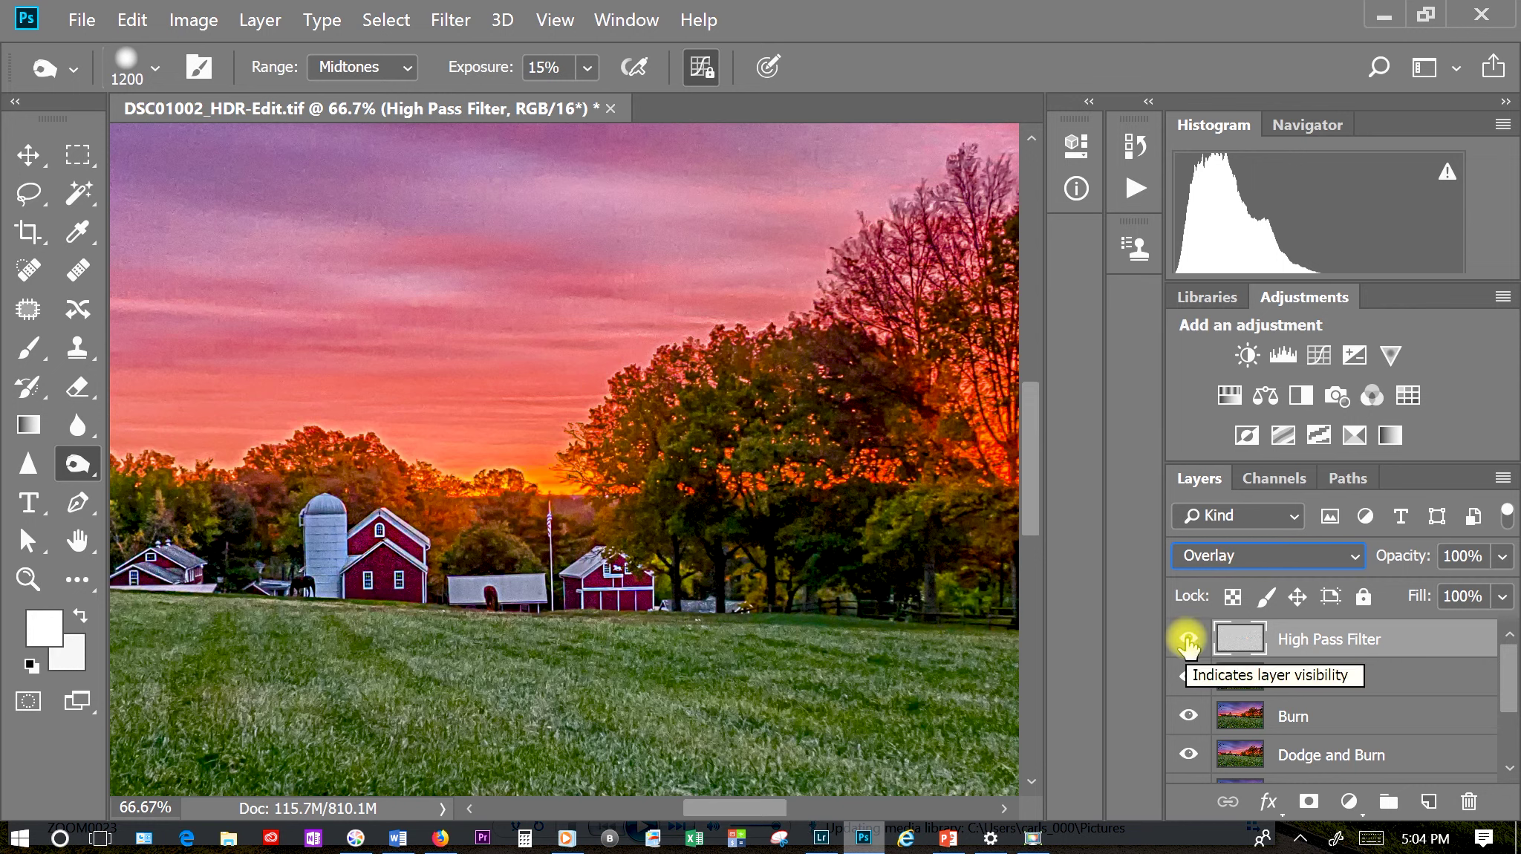
{"action": "left_click", "coordinate": [1187, 640]}
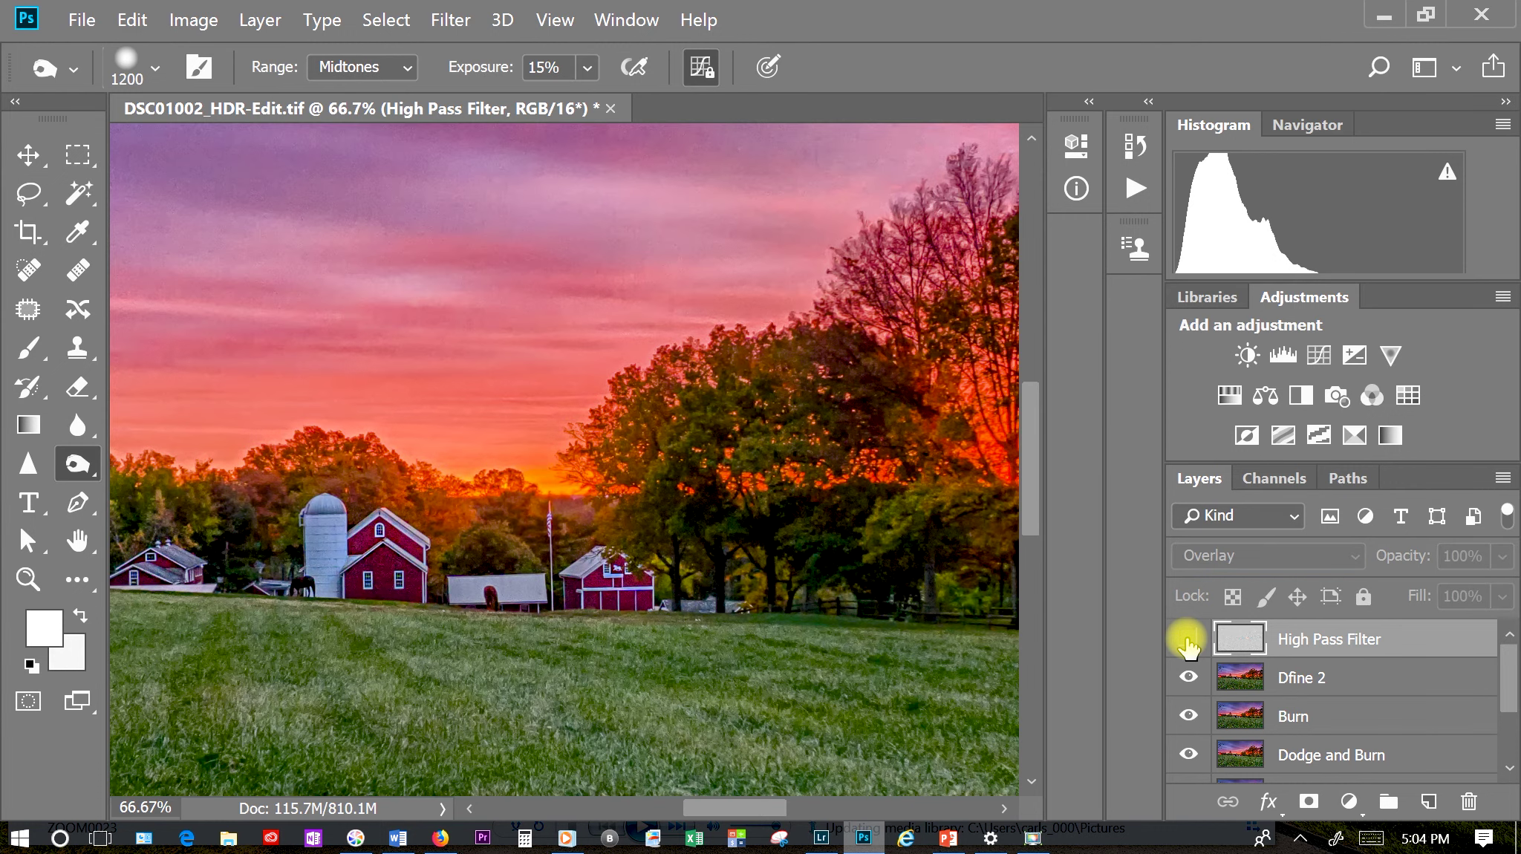
{"action": "left_click", "coordinate": [1187, 640]}
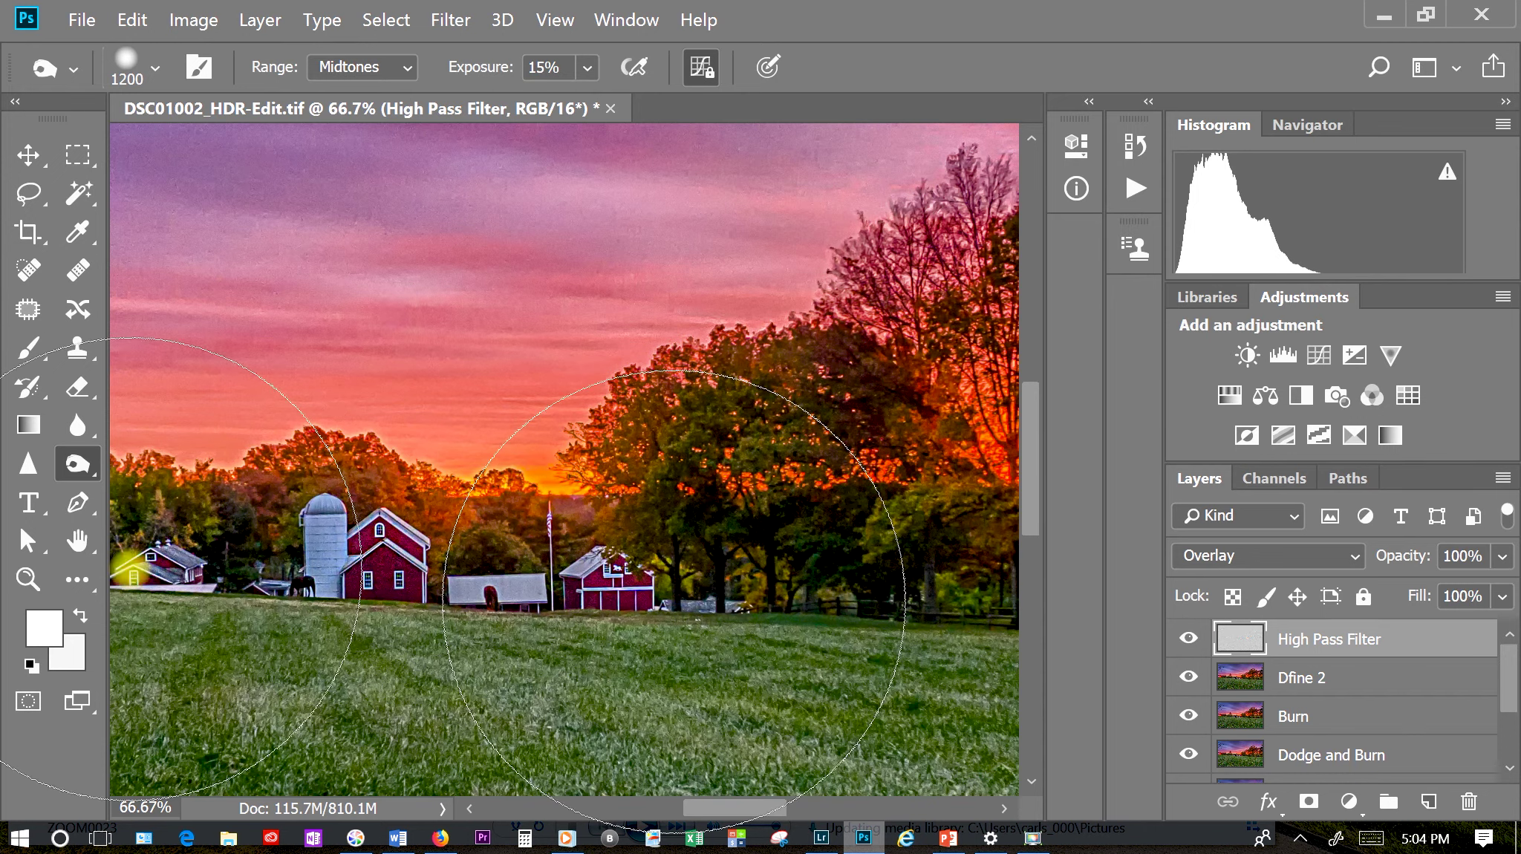
{"action": "left_click_drag", "start_coordinate": [30, 153], "coordinate": [89, 157]}
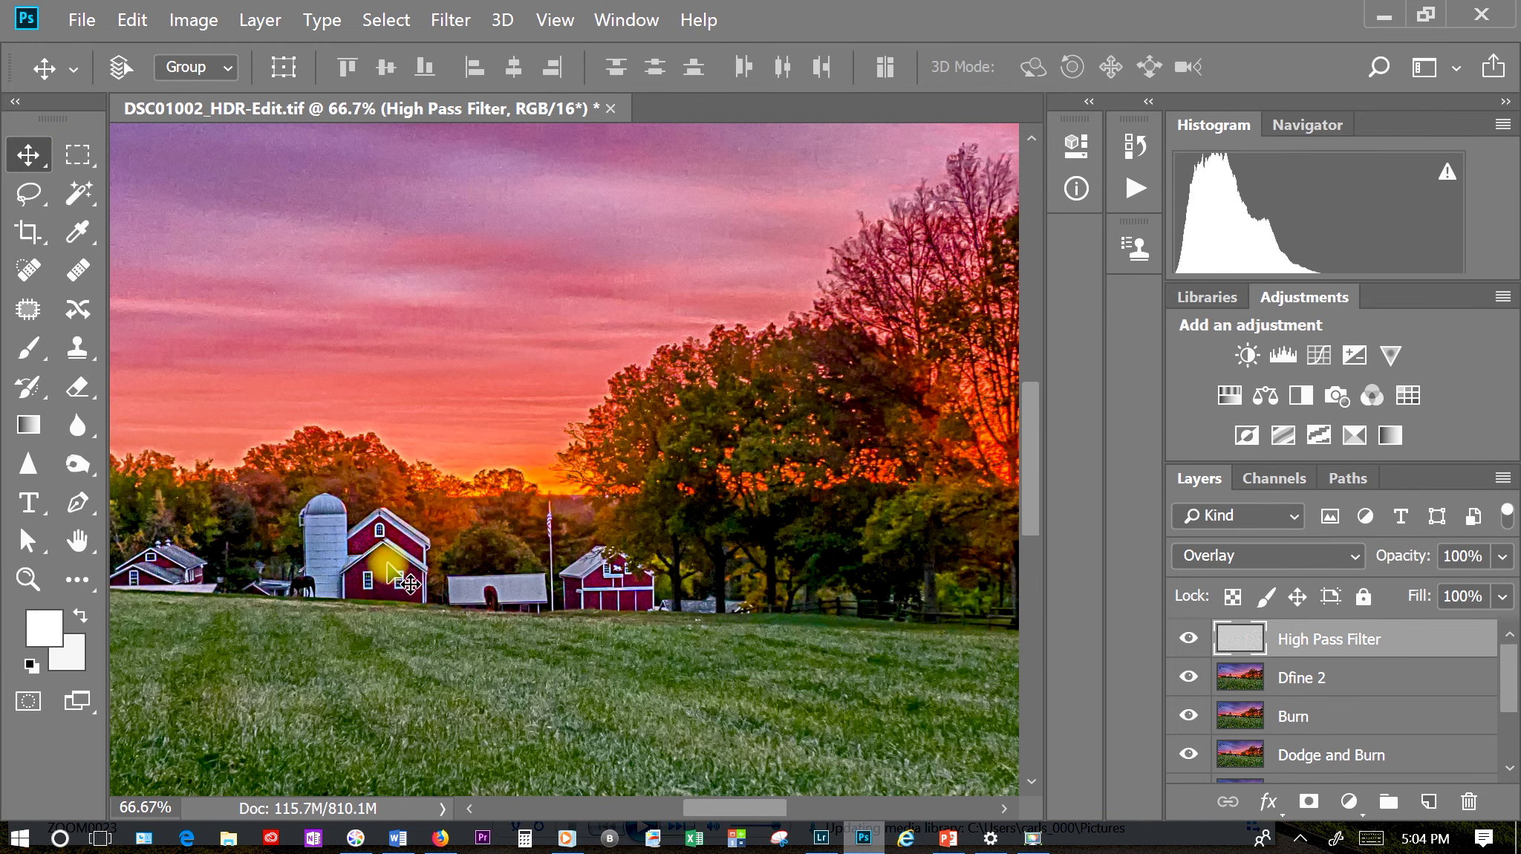
{"action": "key", "text": "ctrl"}
{"action": "key", "text": "ctrl+minus"}
{"action": "key", "text": "ctrl+minus"}
{"action": "key", "text": "ctrl+minus"}
{"action": "key", "text": "ctrl+minus"}
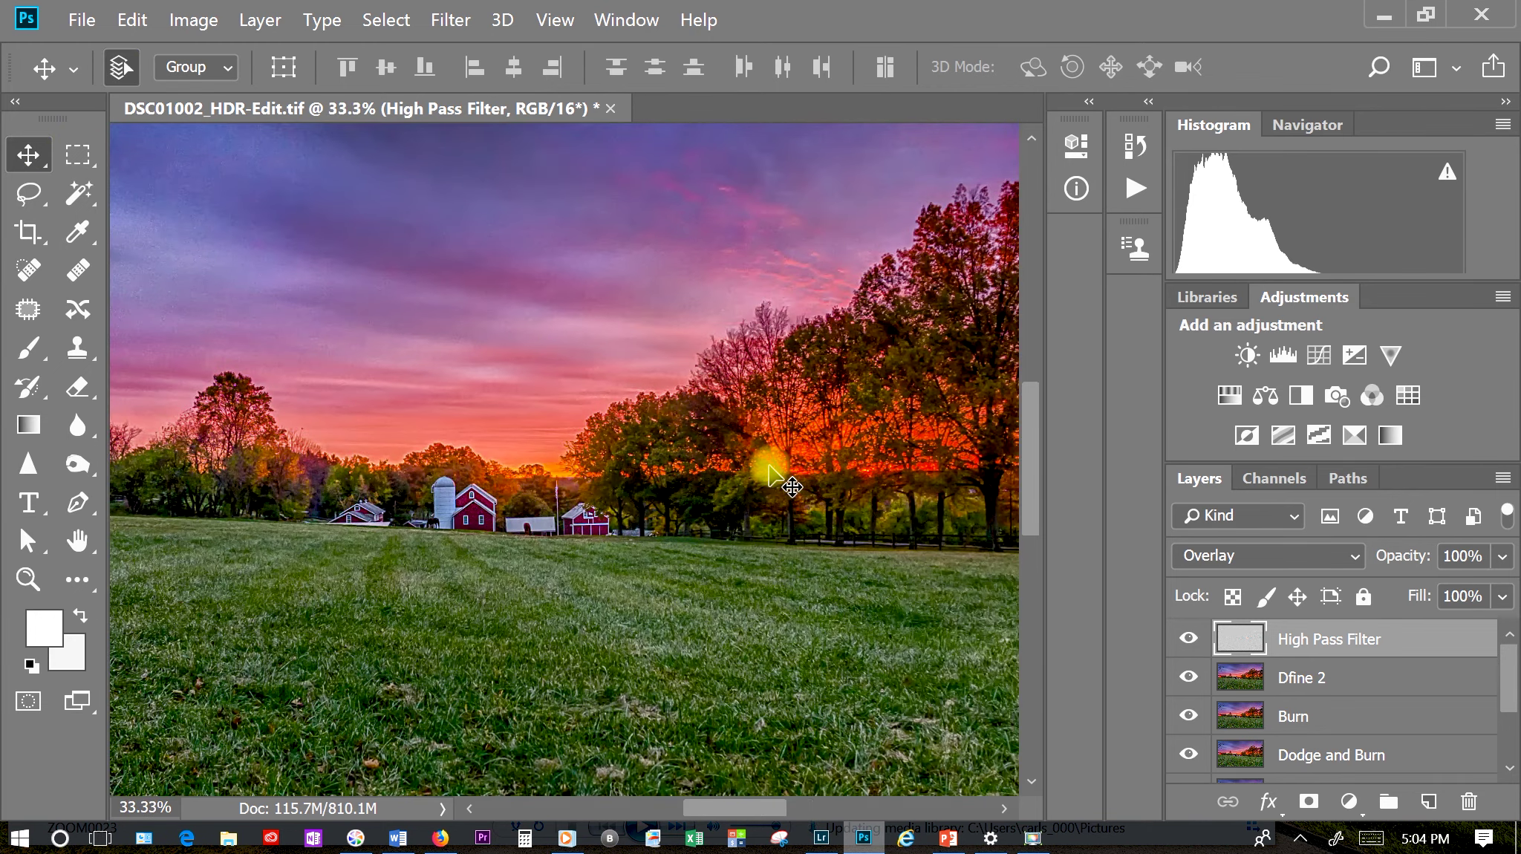
{"action": "key", "text": "ctrl+plus"}
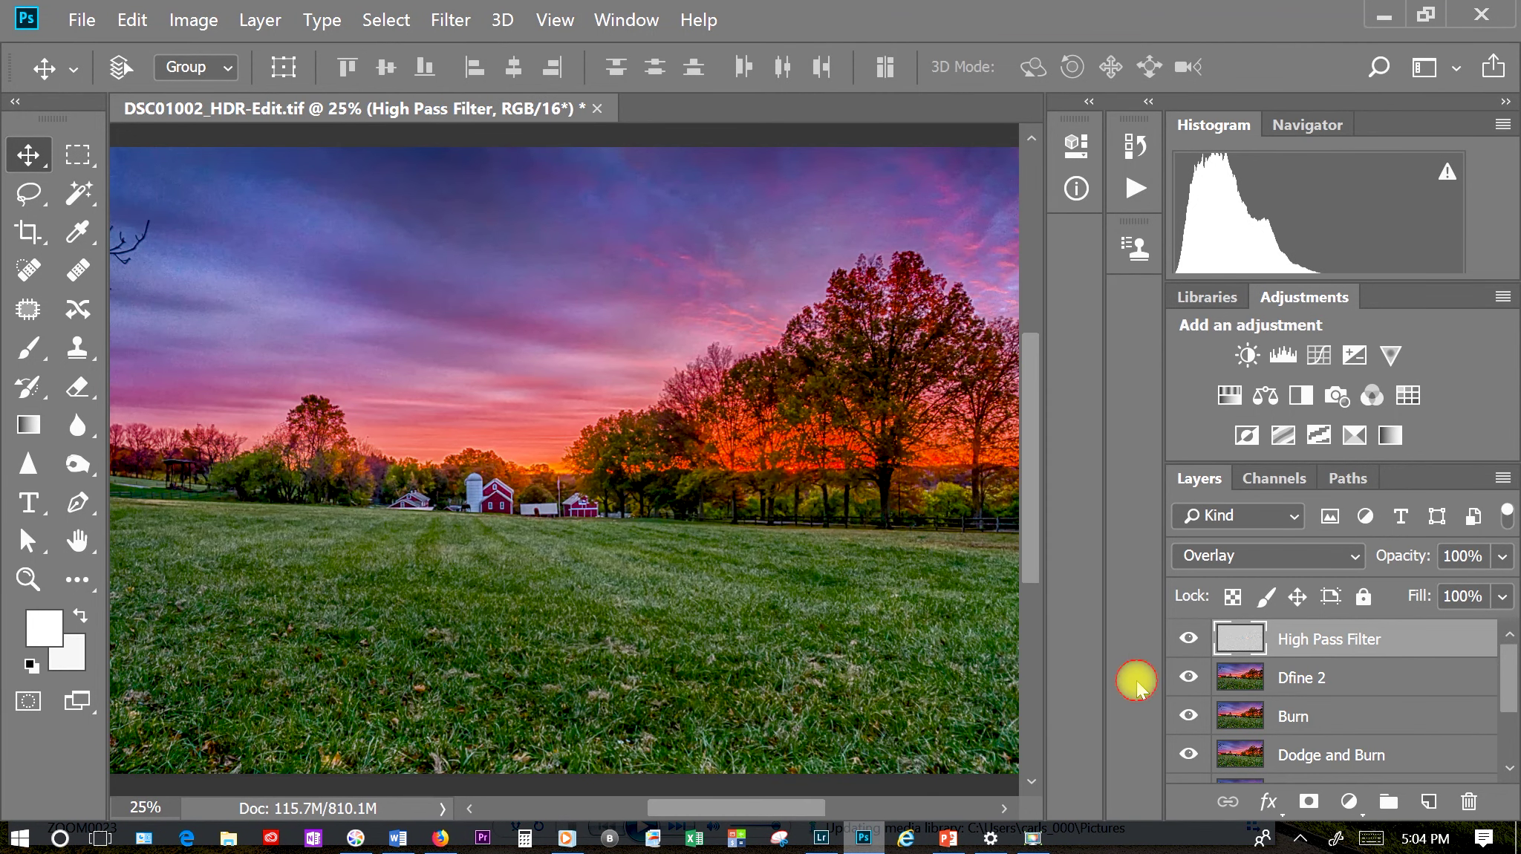
{"action": "key", "text": "ctrl+minus"}
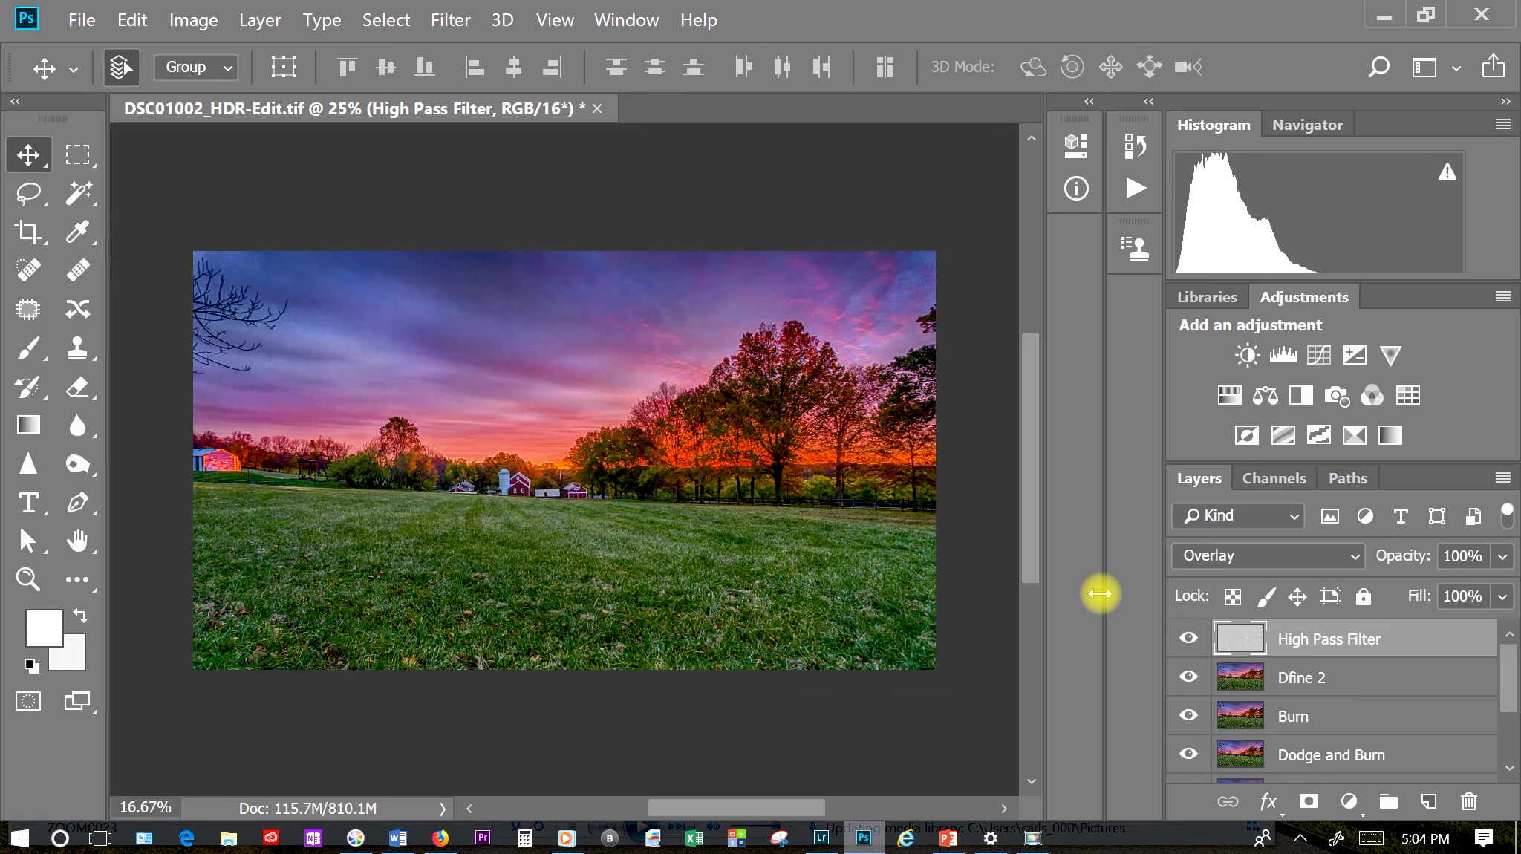
- Save the layered image as 'Barn at Sunrise' in Photoshop (*.PSD) format
{"action": "left_click", "coordinate": [82, 20]}
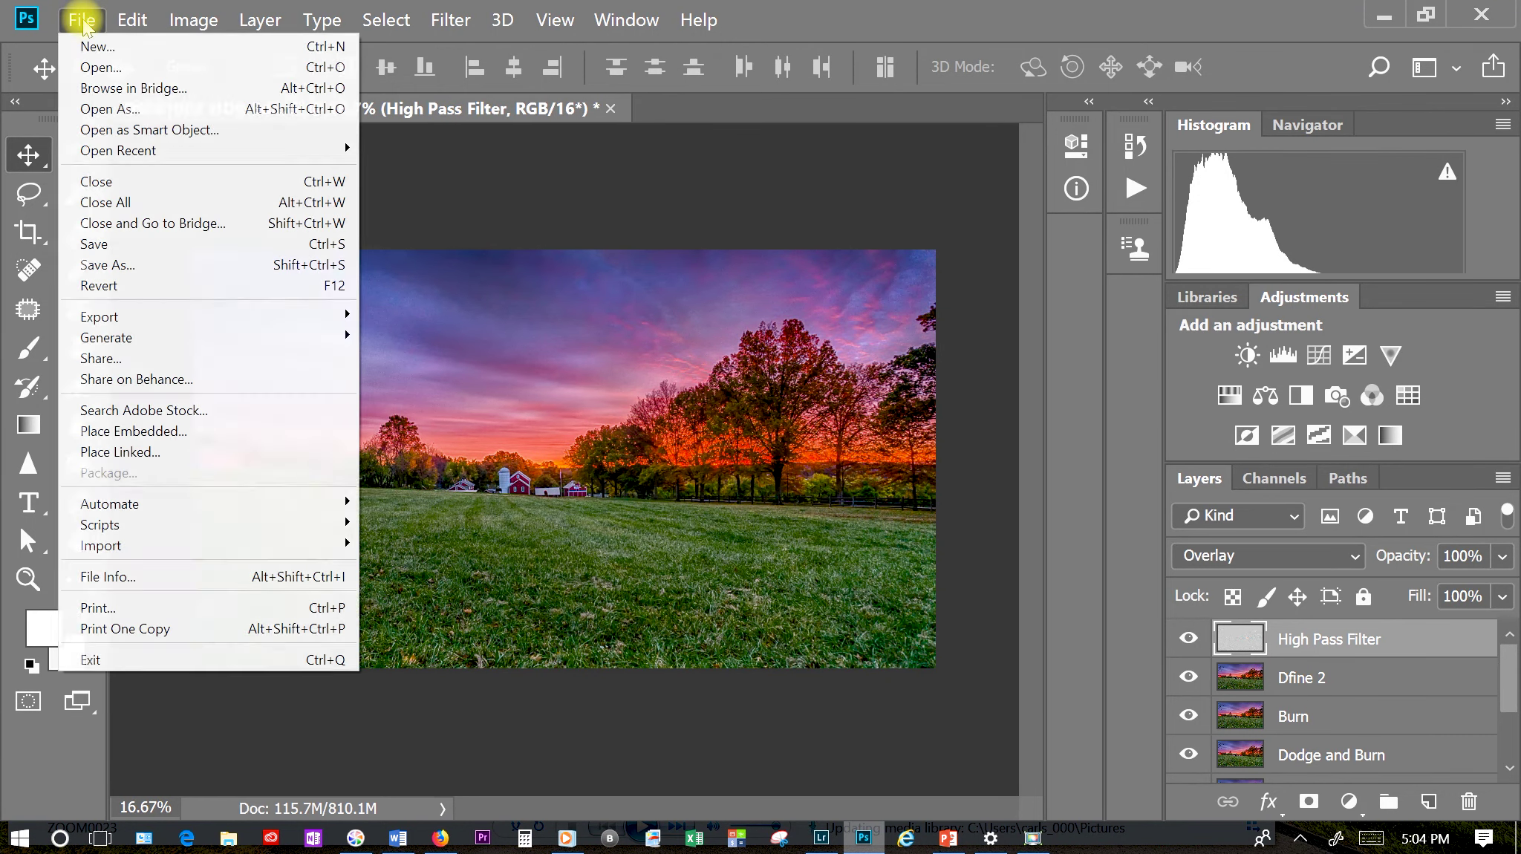
{"action": "left_click", "coordinate": [111, 265]}
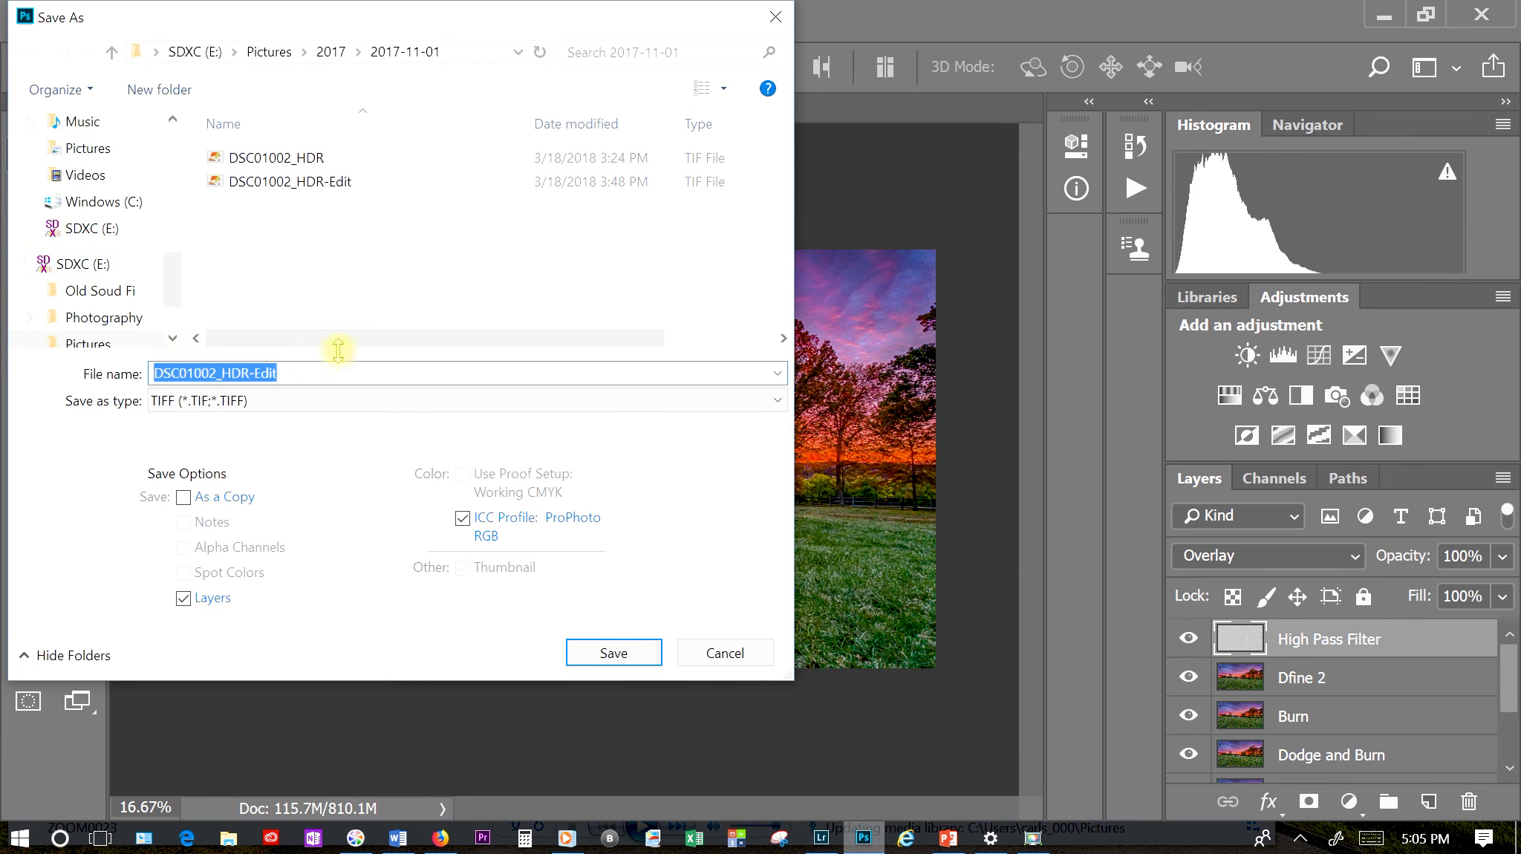
{"action": "type", "text": "Barn"}
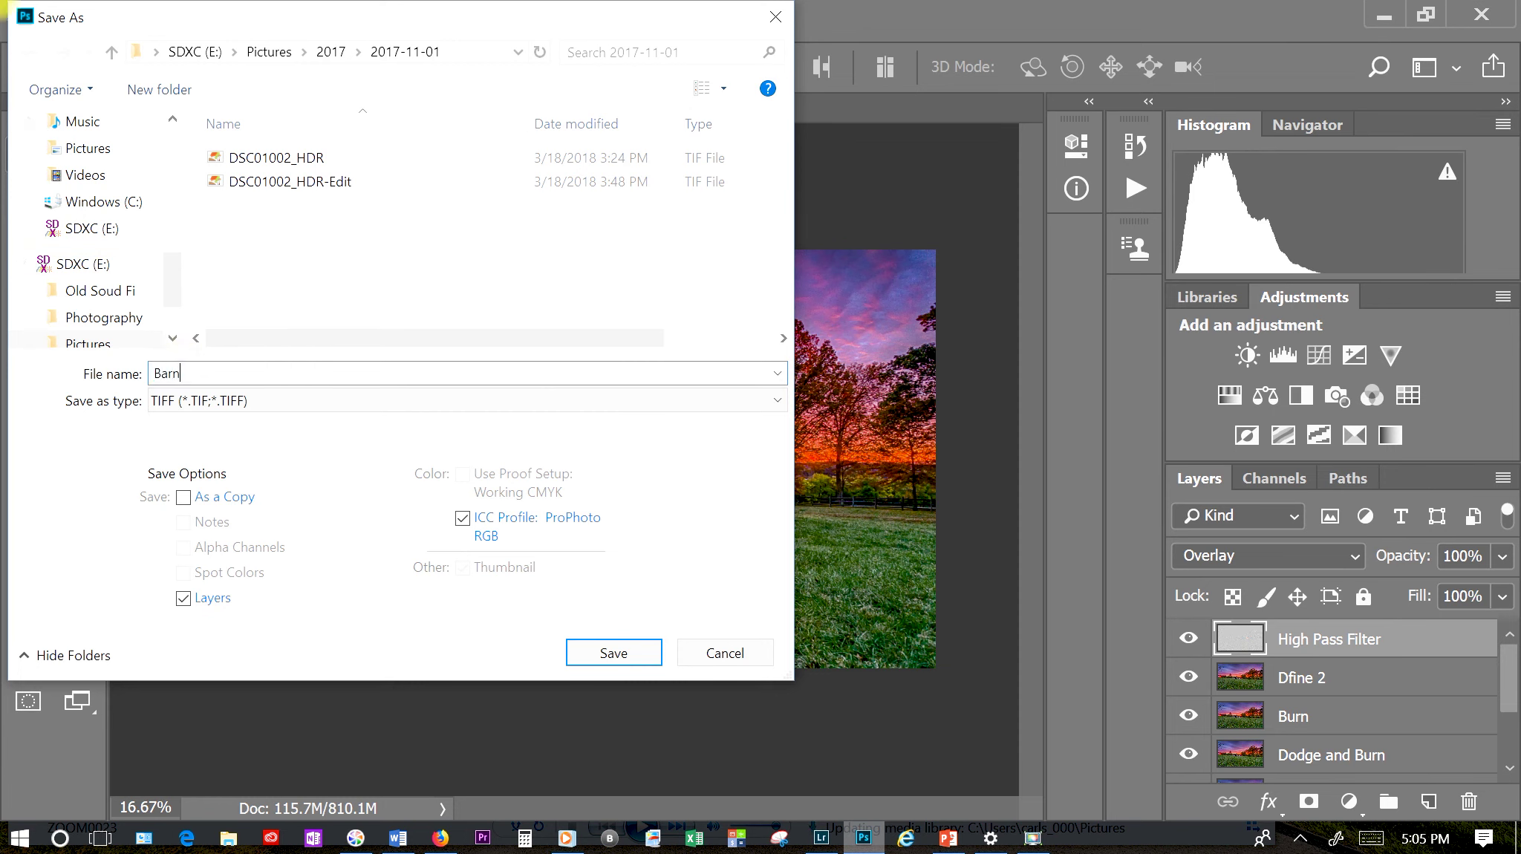
{"action": "type", "text": " at Sunrise"}
{"action": "left_click", "coordinate": [330, 401]}
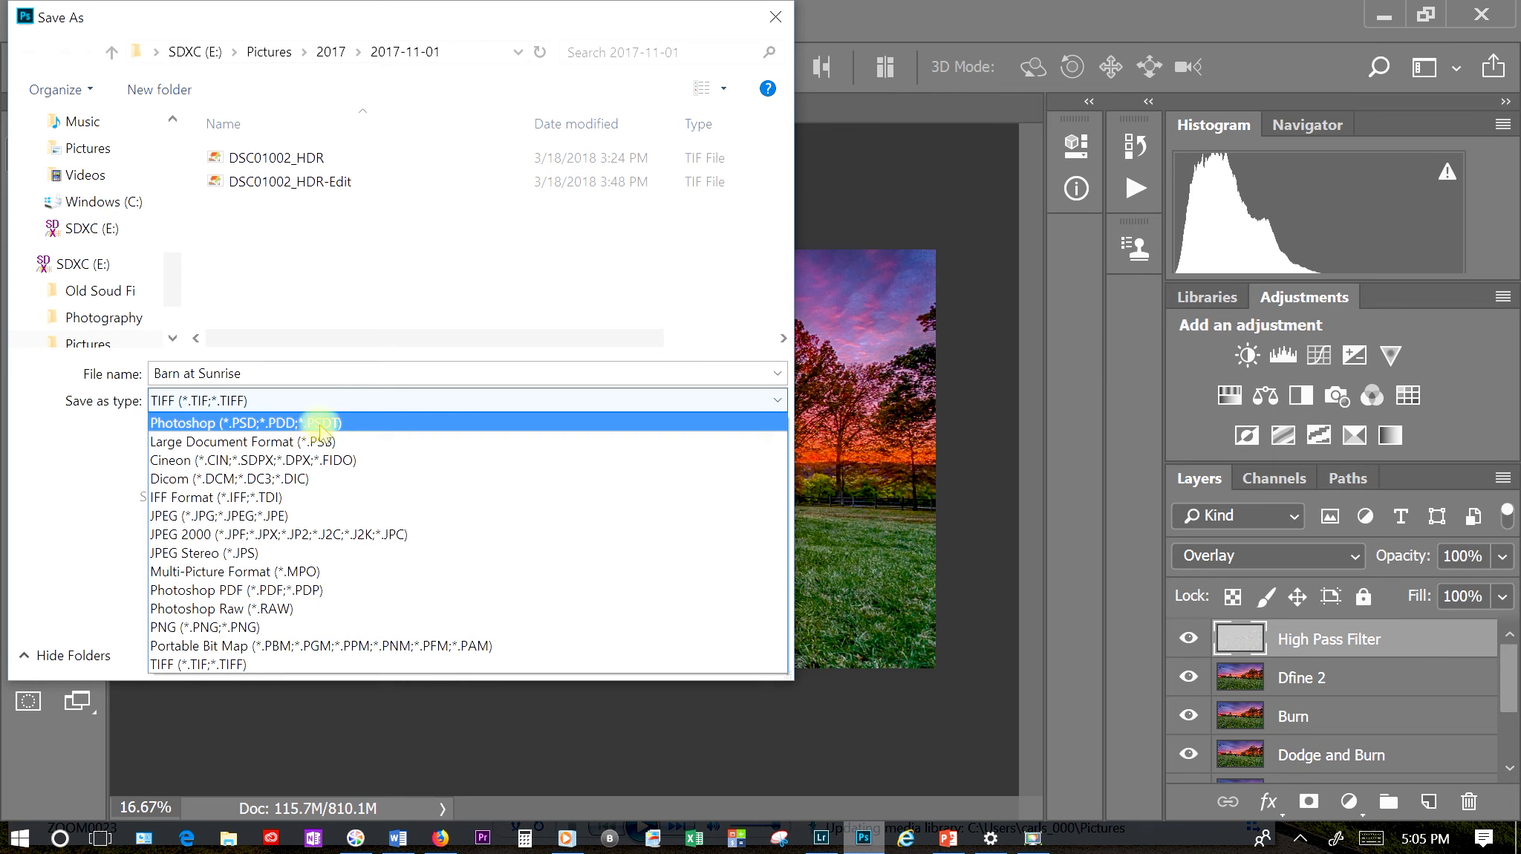
{"action": "left_click", "coordinate": [321, 429]}
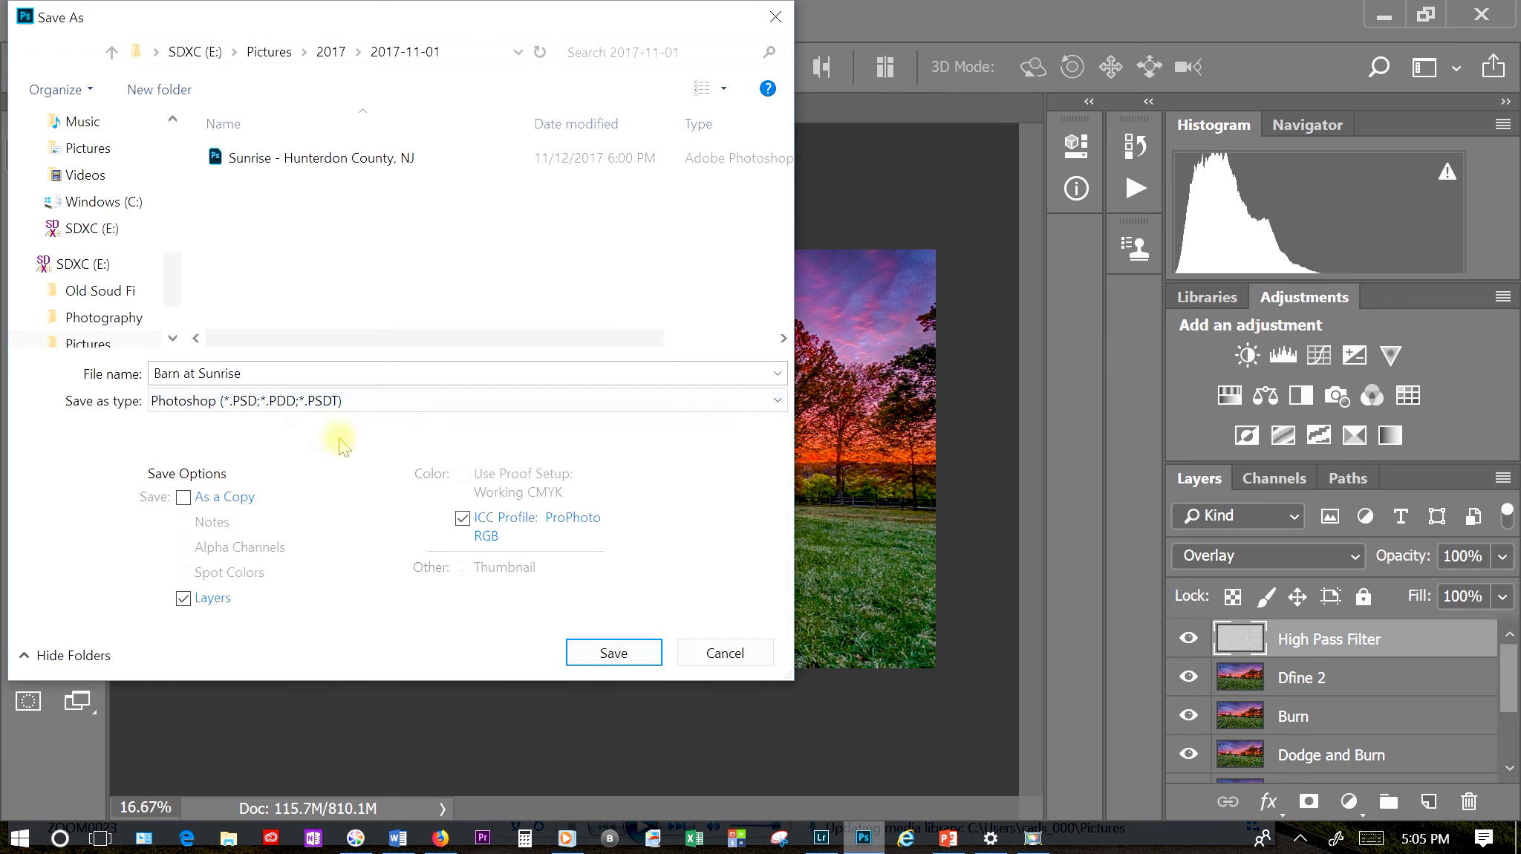
{"action": "left_click", "coordinate": [614, 653]}
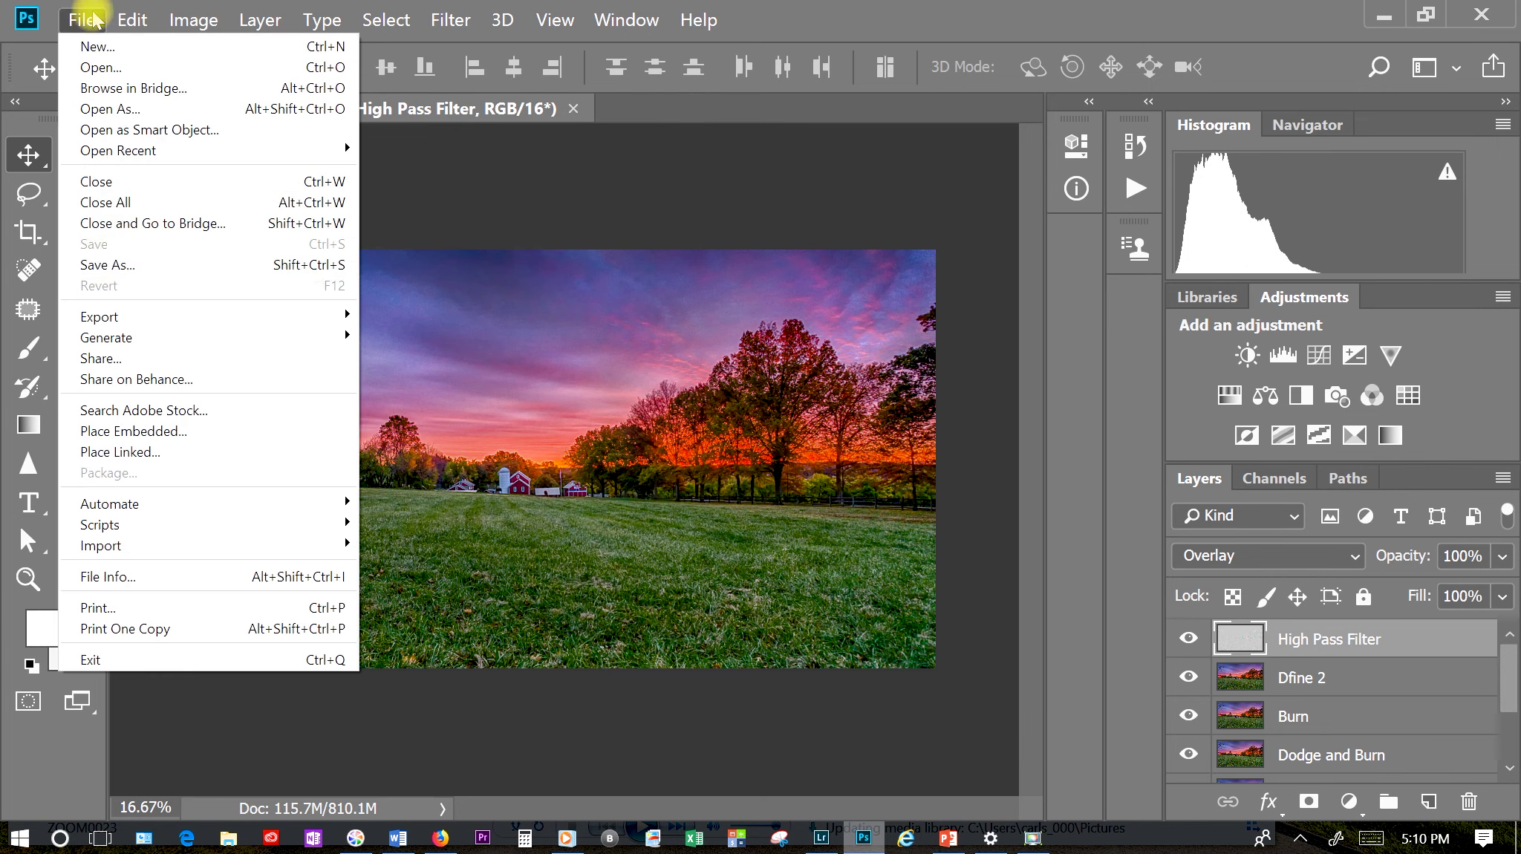
- Save a JPEG copy of Barn at Sunrise in the Pictures folder at quality 12
{"action": "left_click", "coordinate": [654, 592]}
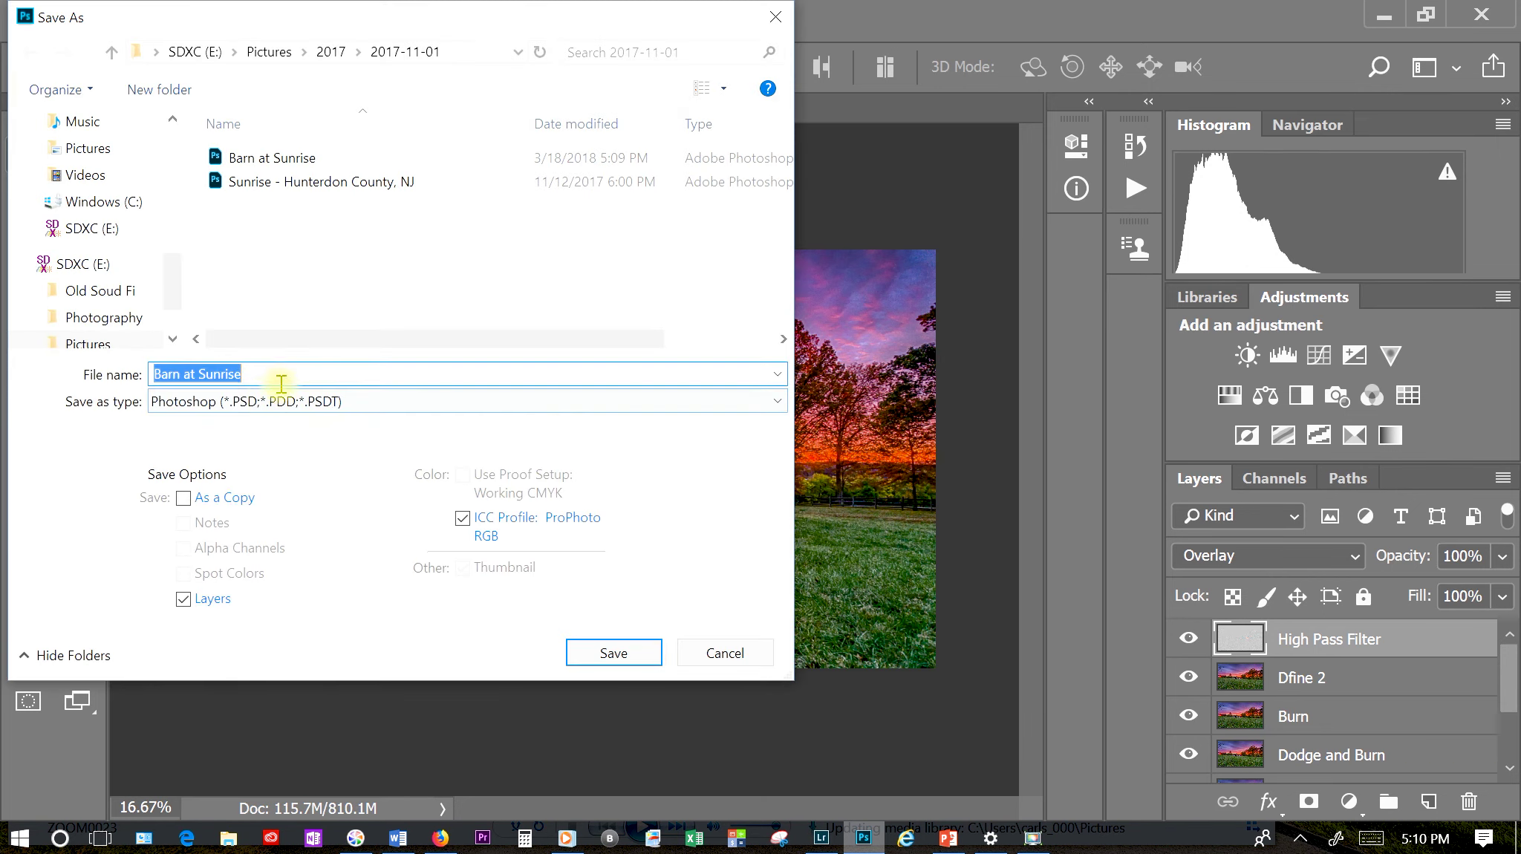
{"action": "left_click", "coordinate": [343, 401]}
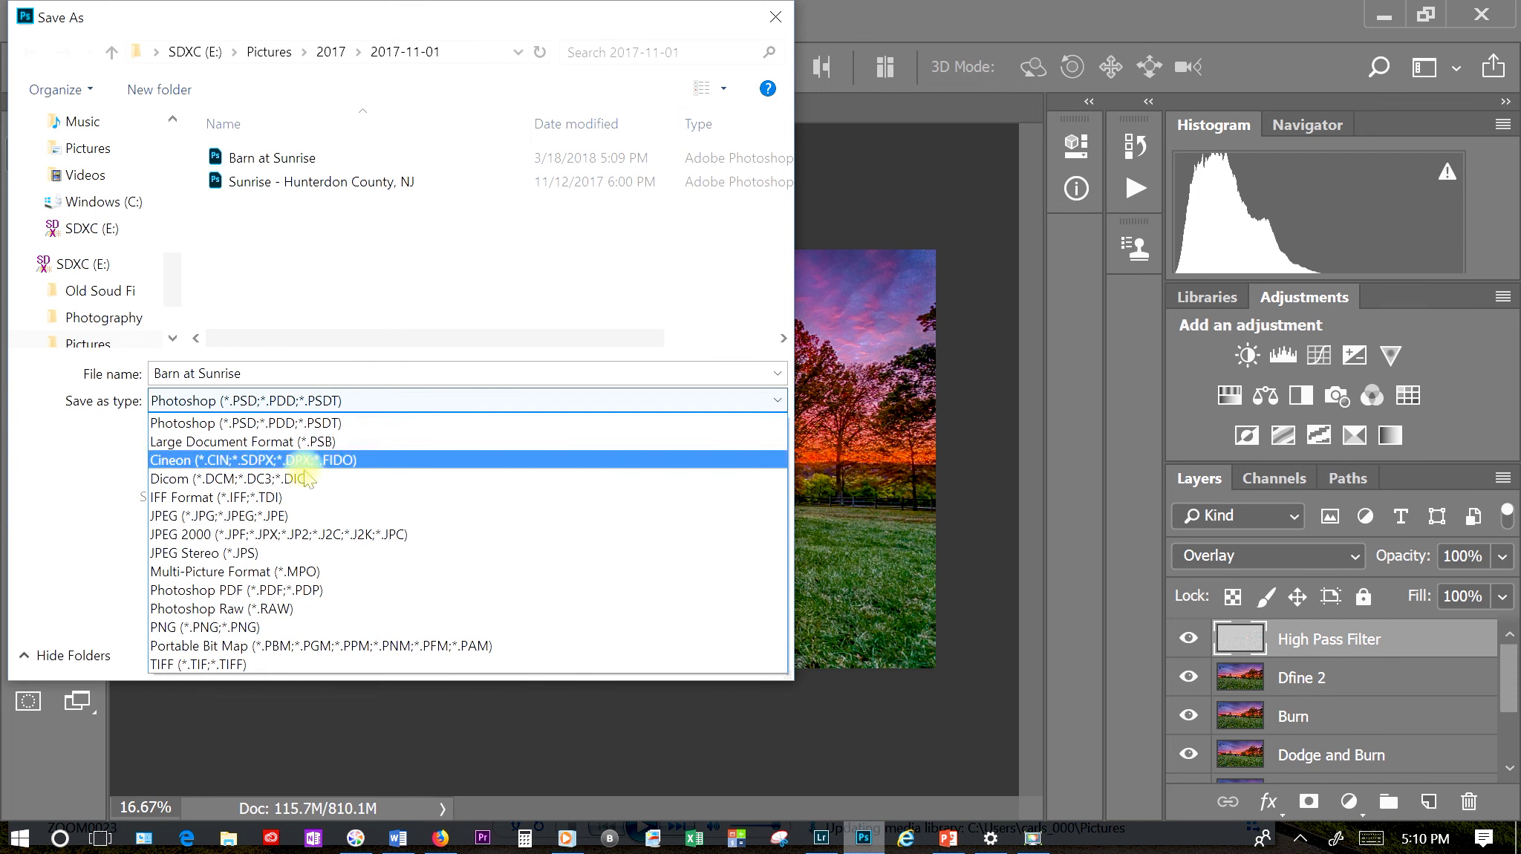
{"action": "left_click", "coordinate": [279, 515]}
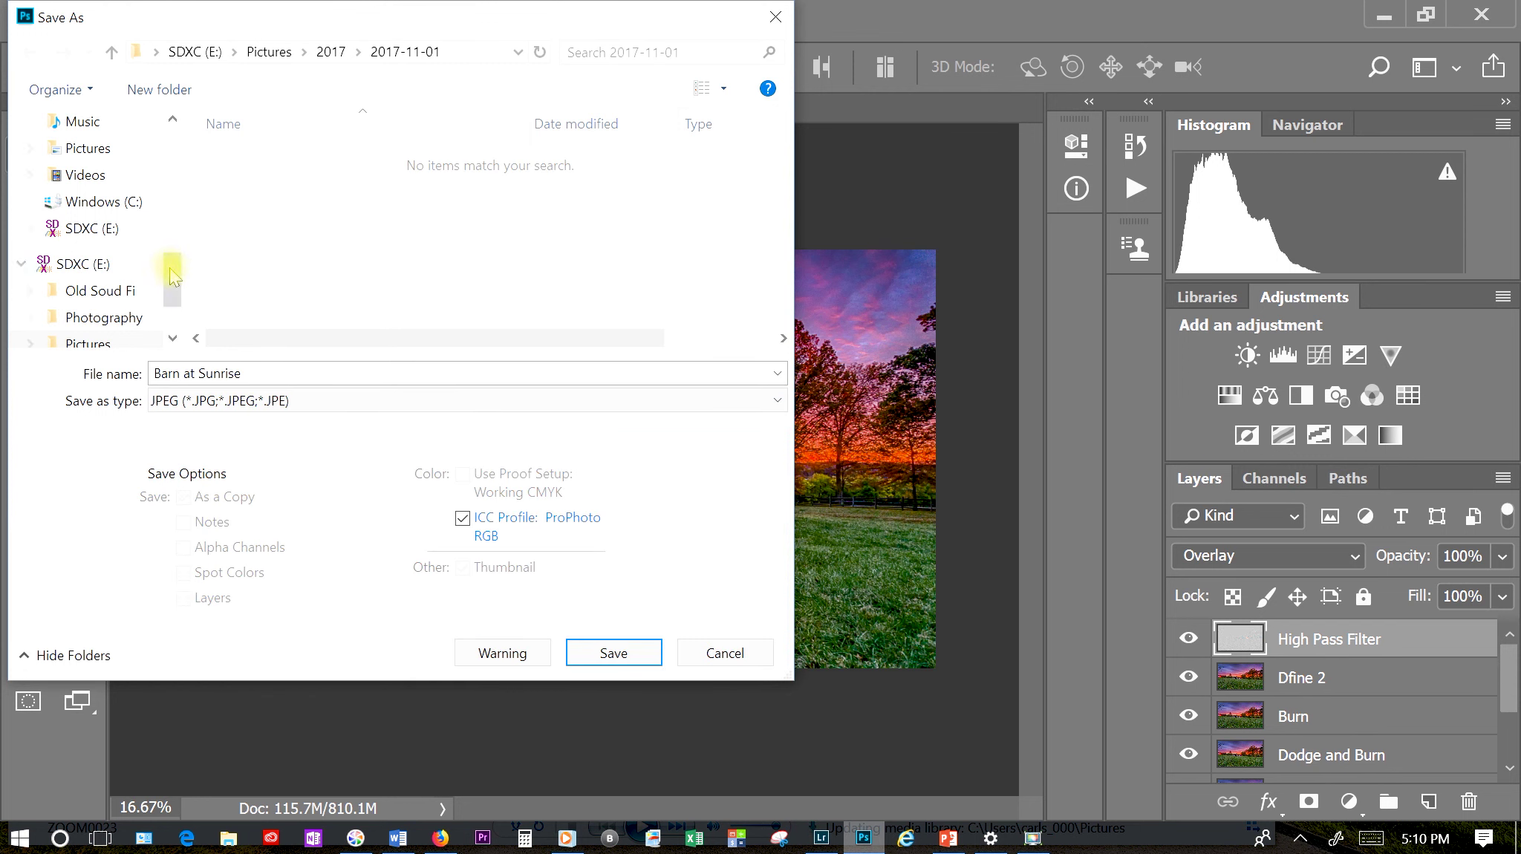
{"action": "scroll", "coordinate": [130, 282], "scroll_direction": "up", "scroll_amount": 3}
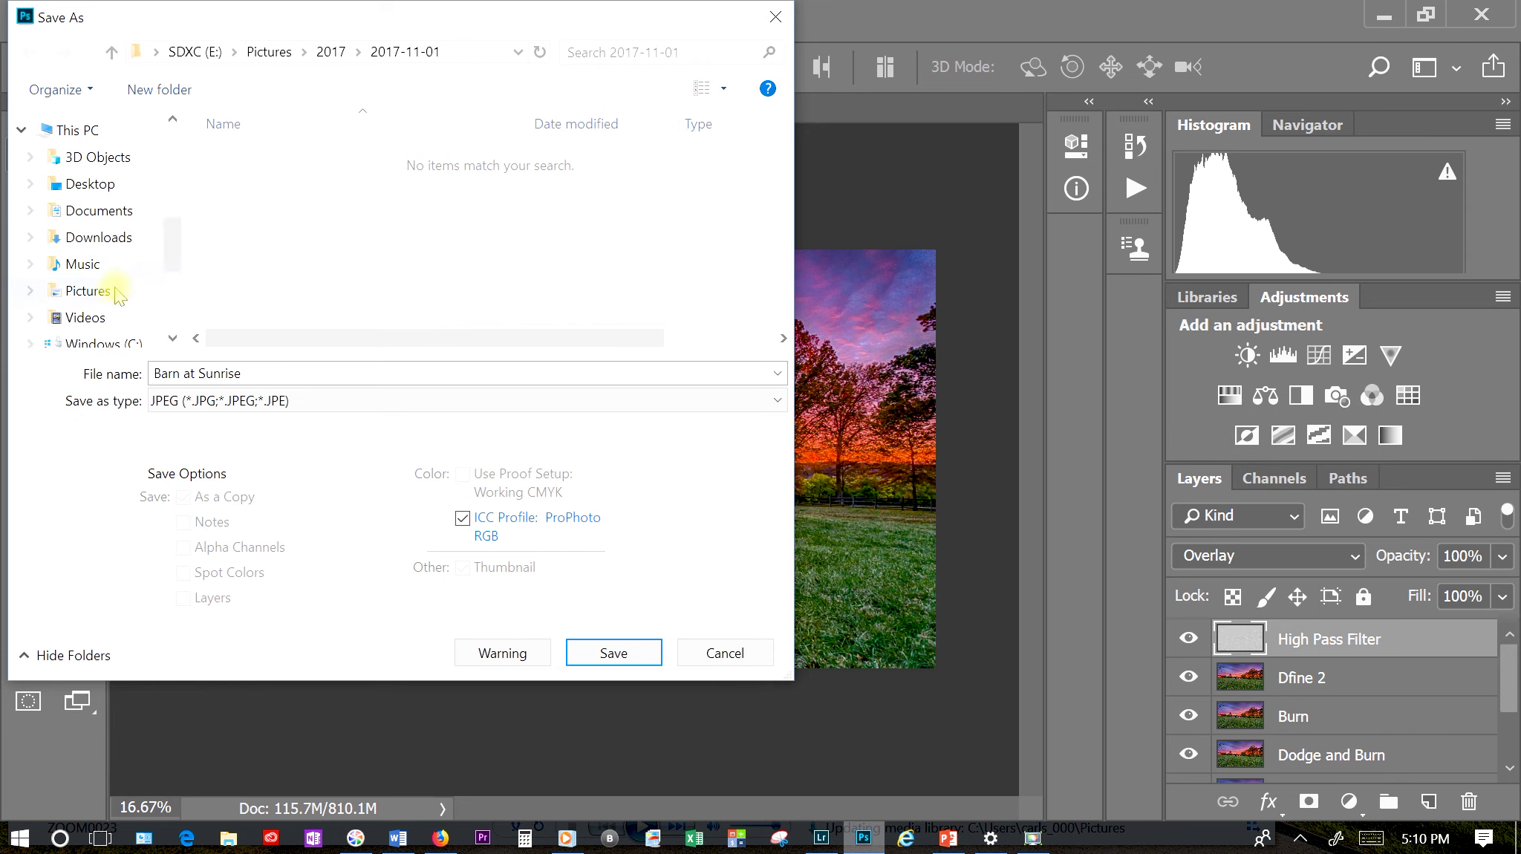
{"action": "left_click", "coordinate": [108, 292]}
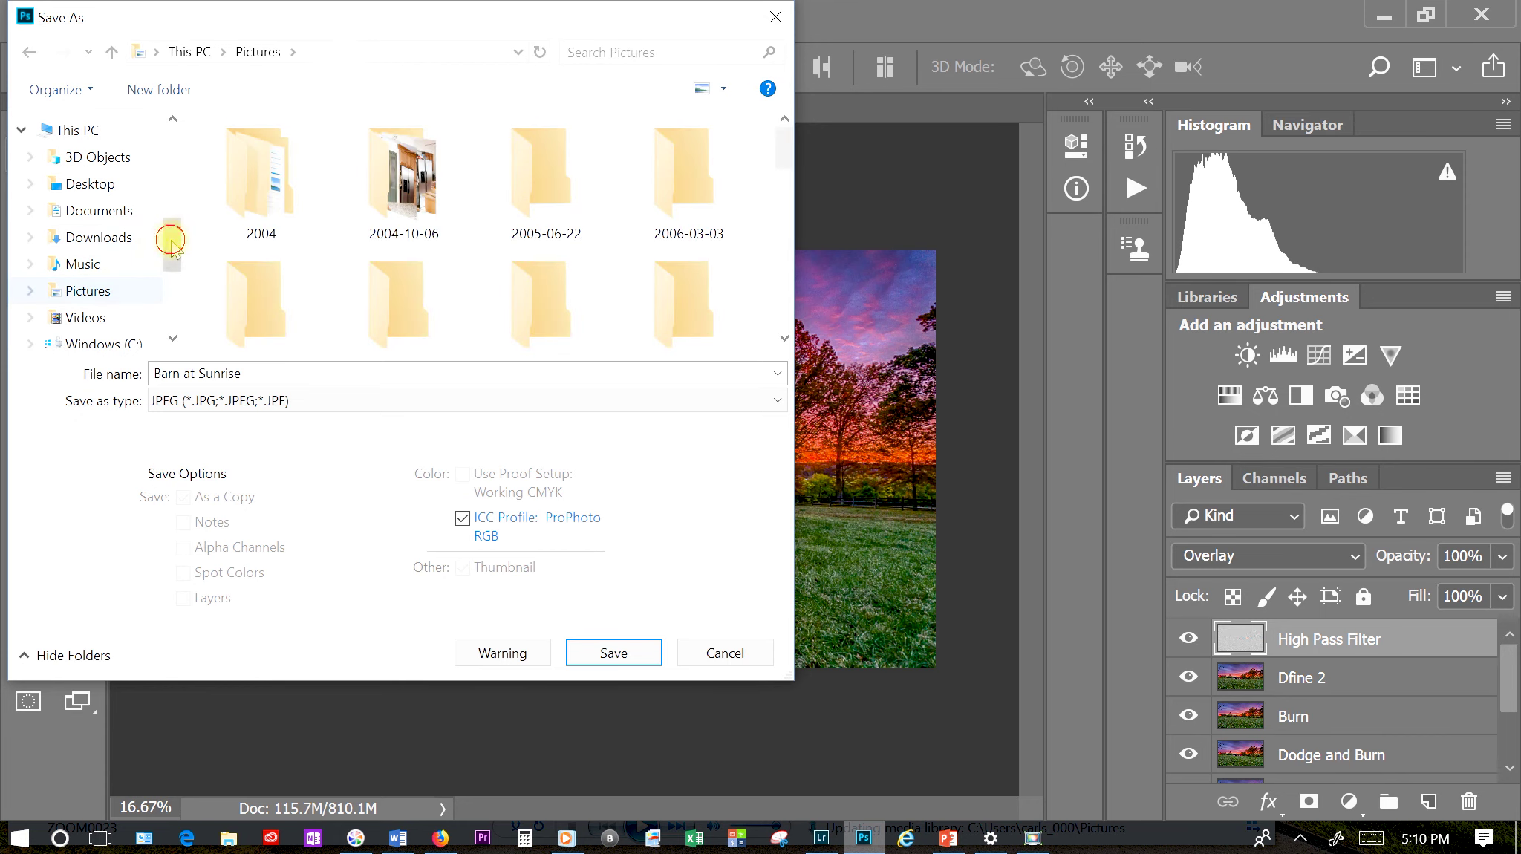
{"action": "scroll", "coordinate": [160, 252], "scroll_direction": "down", "scroll_amount": 3}
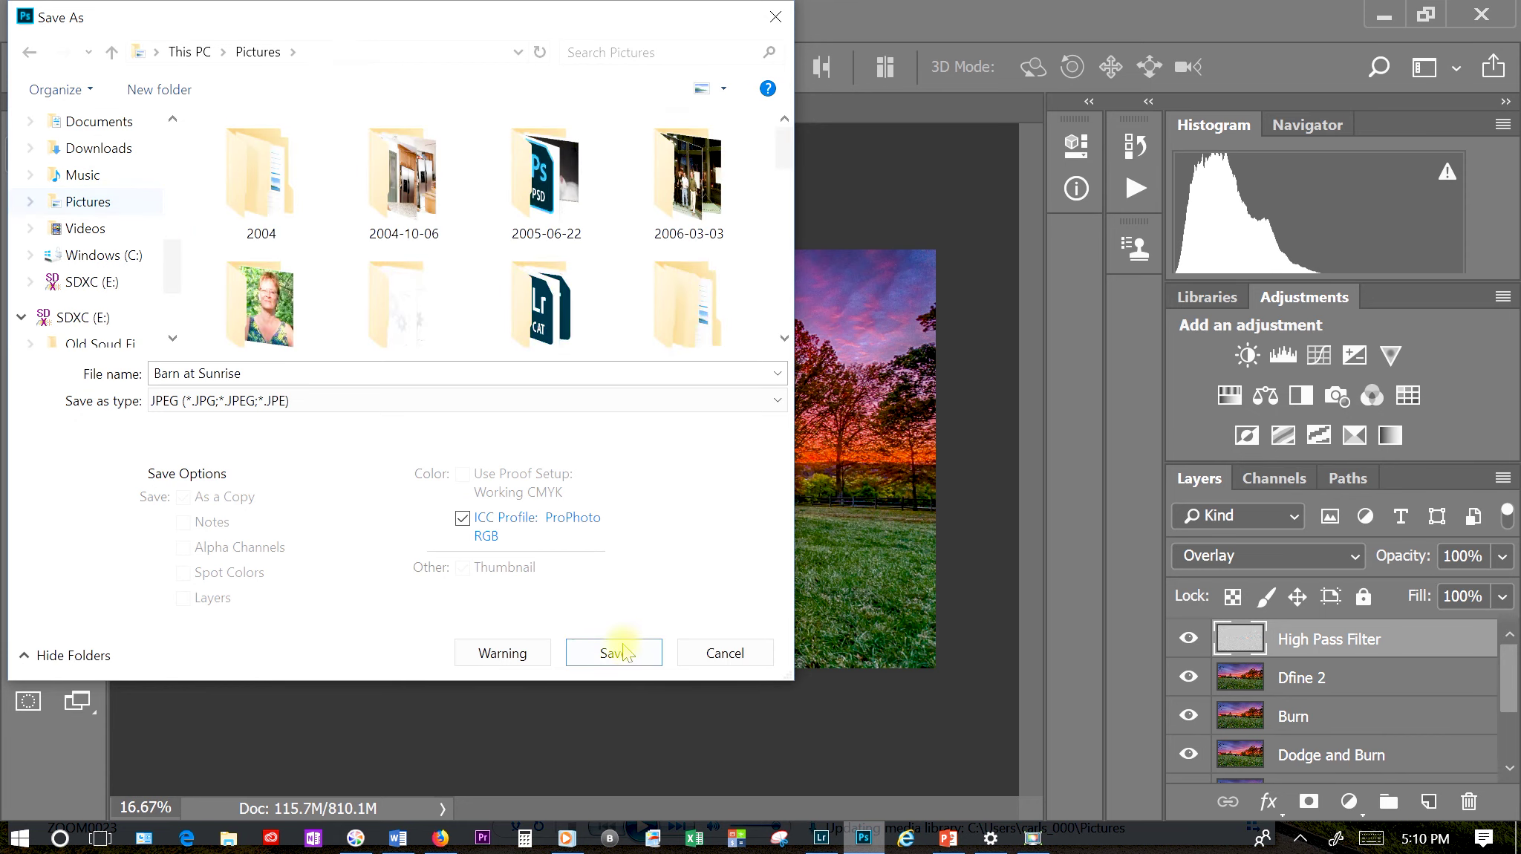
{"action": "left_click", "coordinate": [632, 667]}
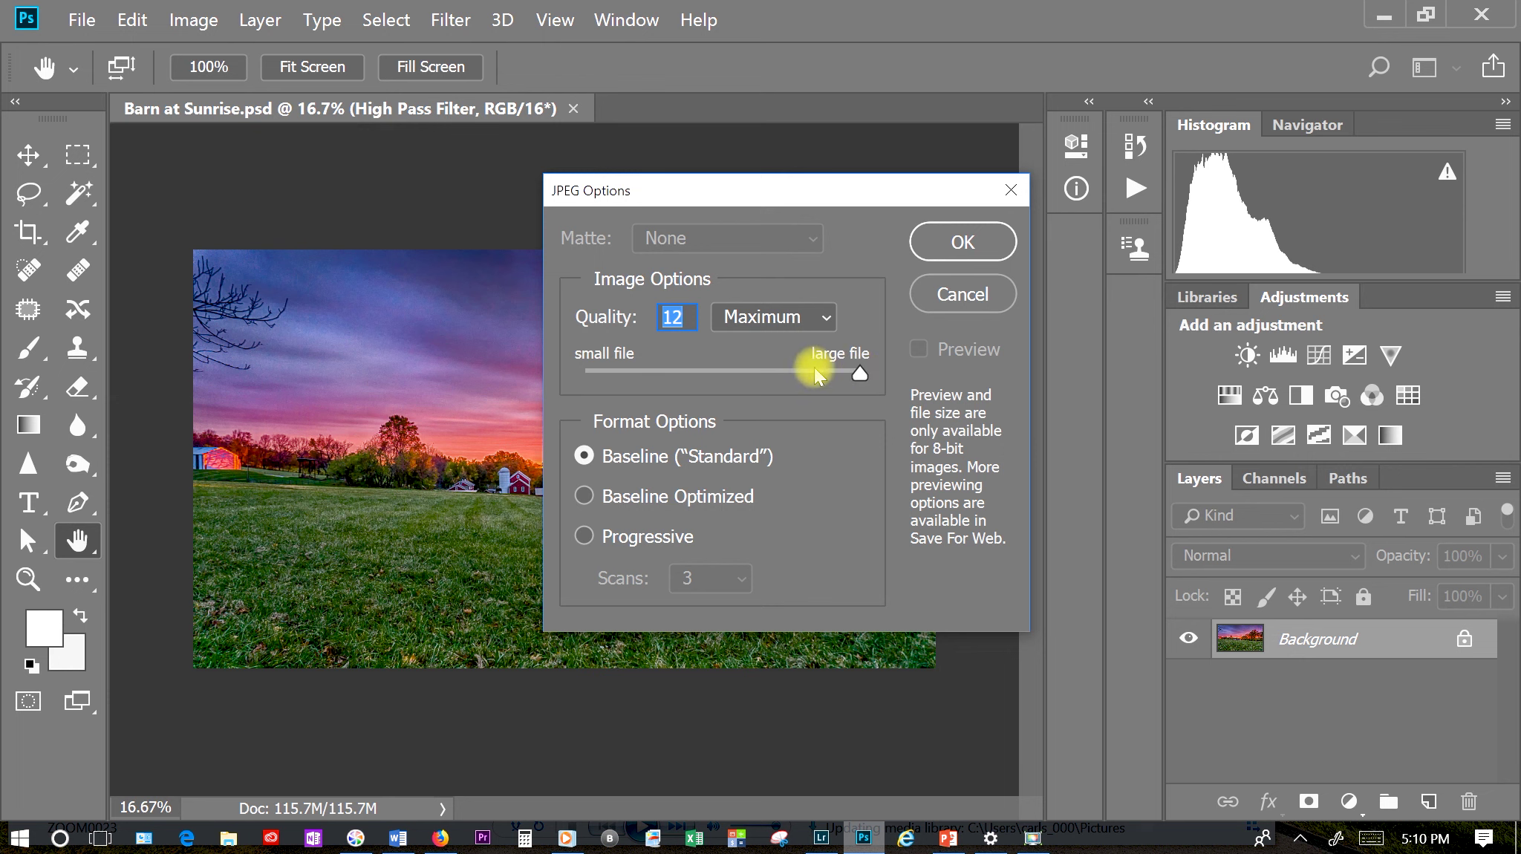
{"action": "left_click", "coordinate": [977, 239]}
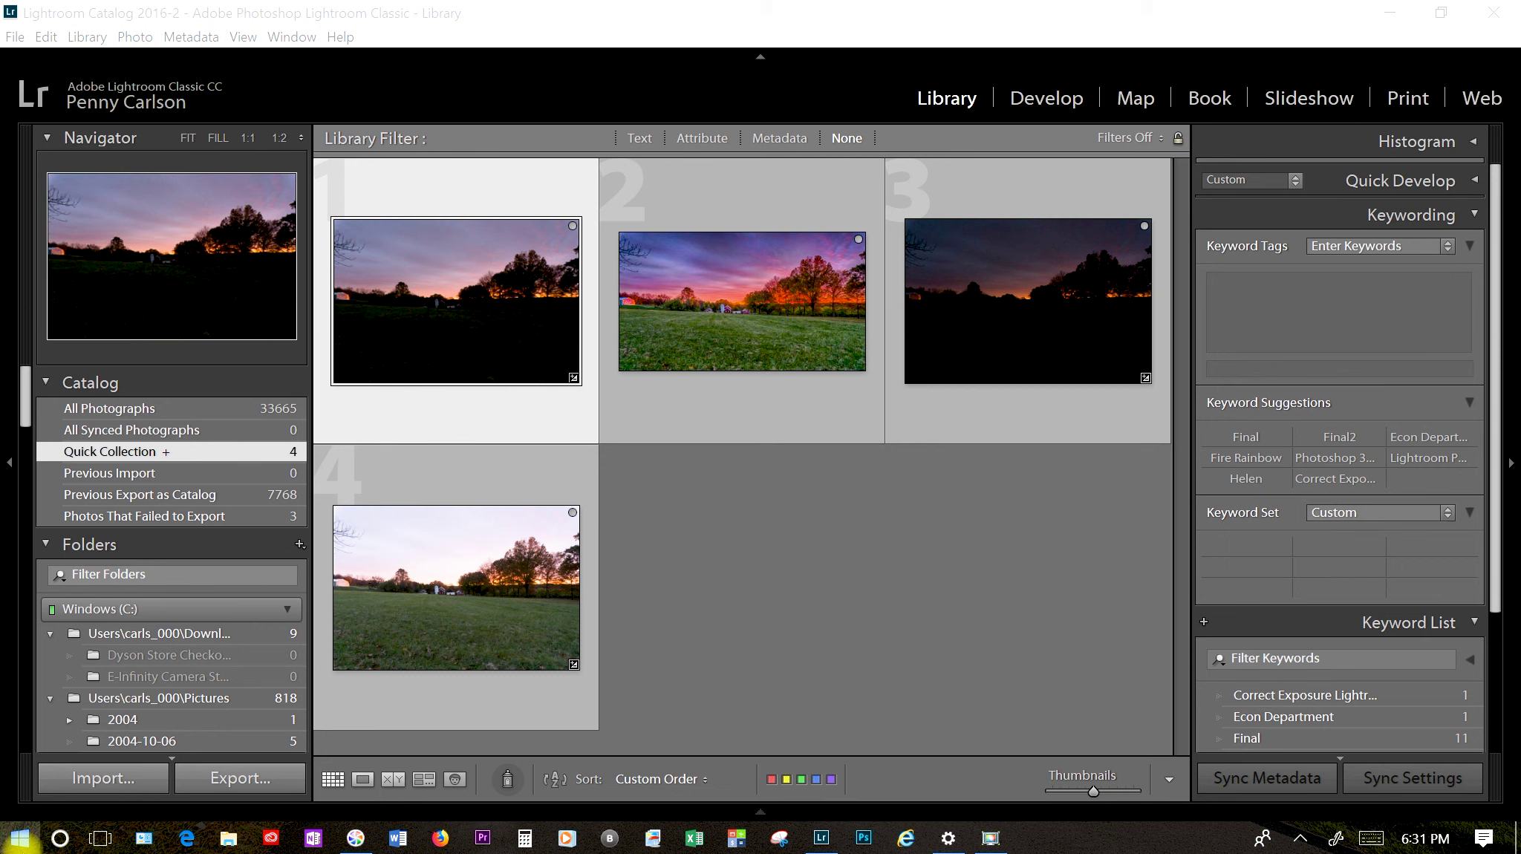
- In the Lightroom grid, add the Barn at Sunrise.psd thumbnail to the current selection
{"action": "left_click", "coordinate": [466, 294]}
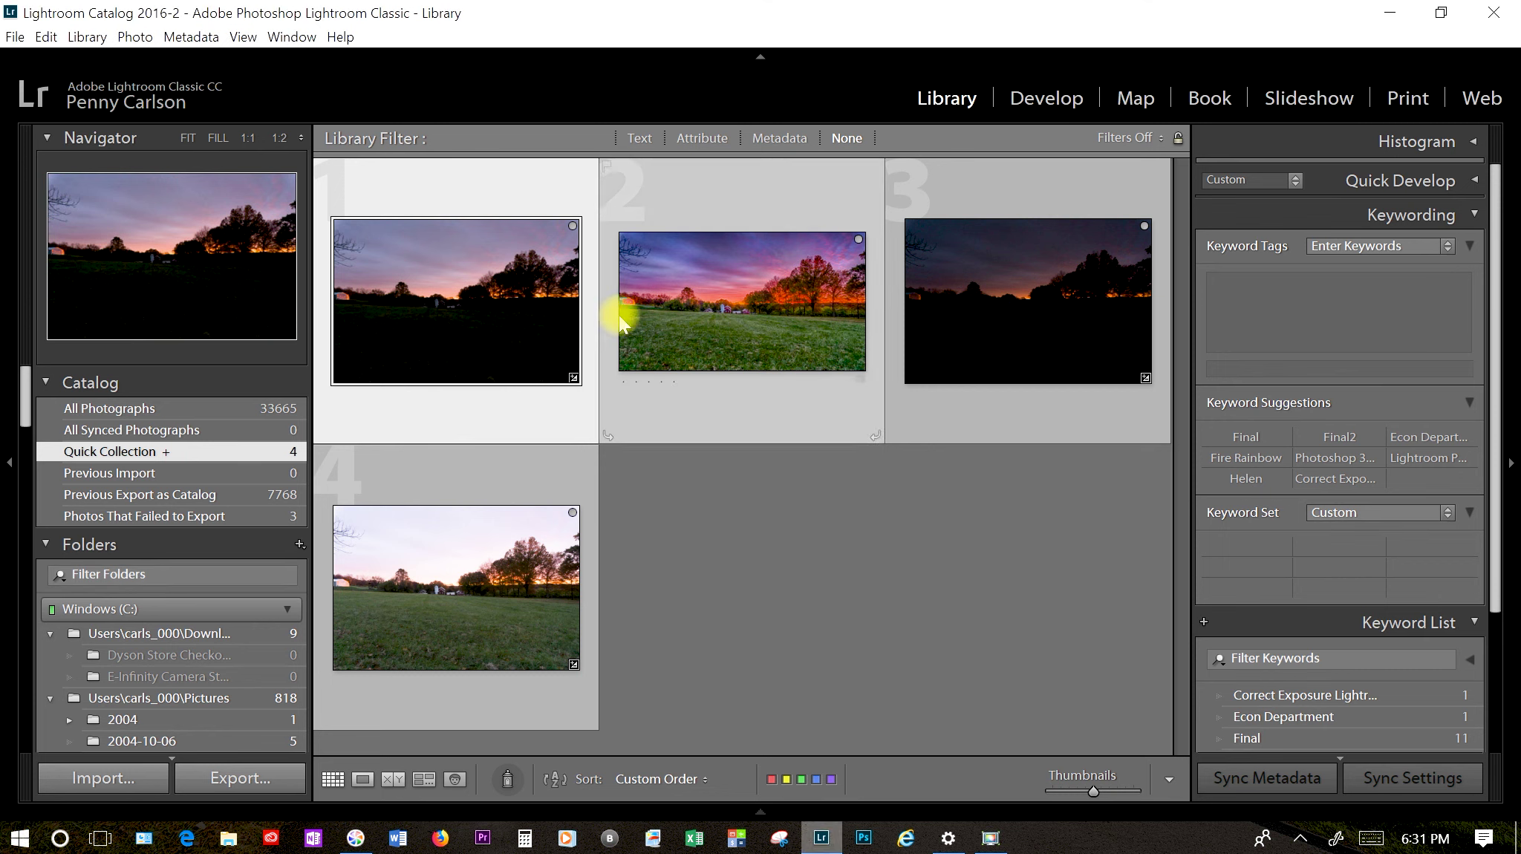
{"action": "left_click", "coordinate": [711, 293], "text": "ctrl"}
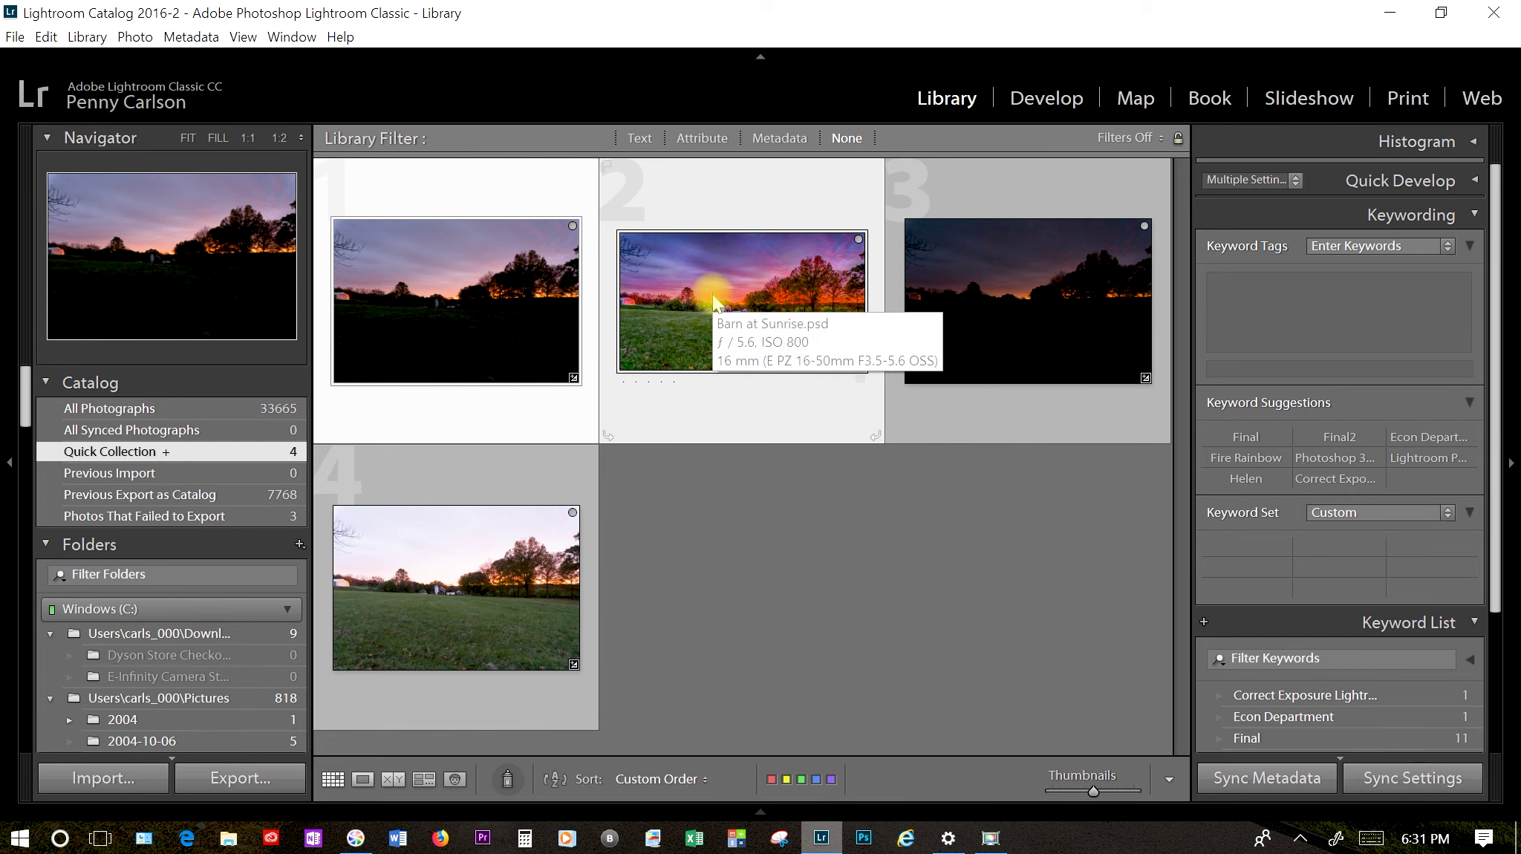